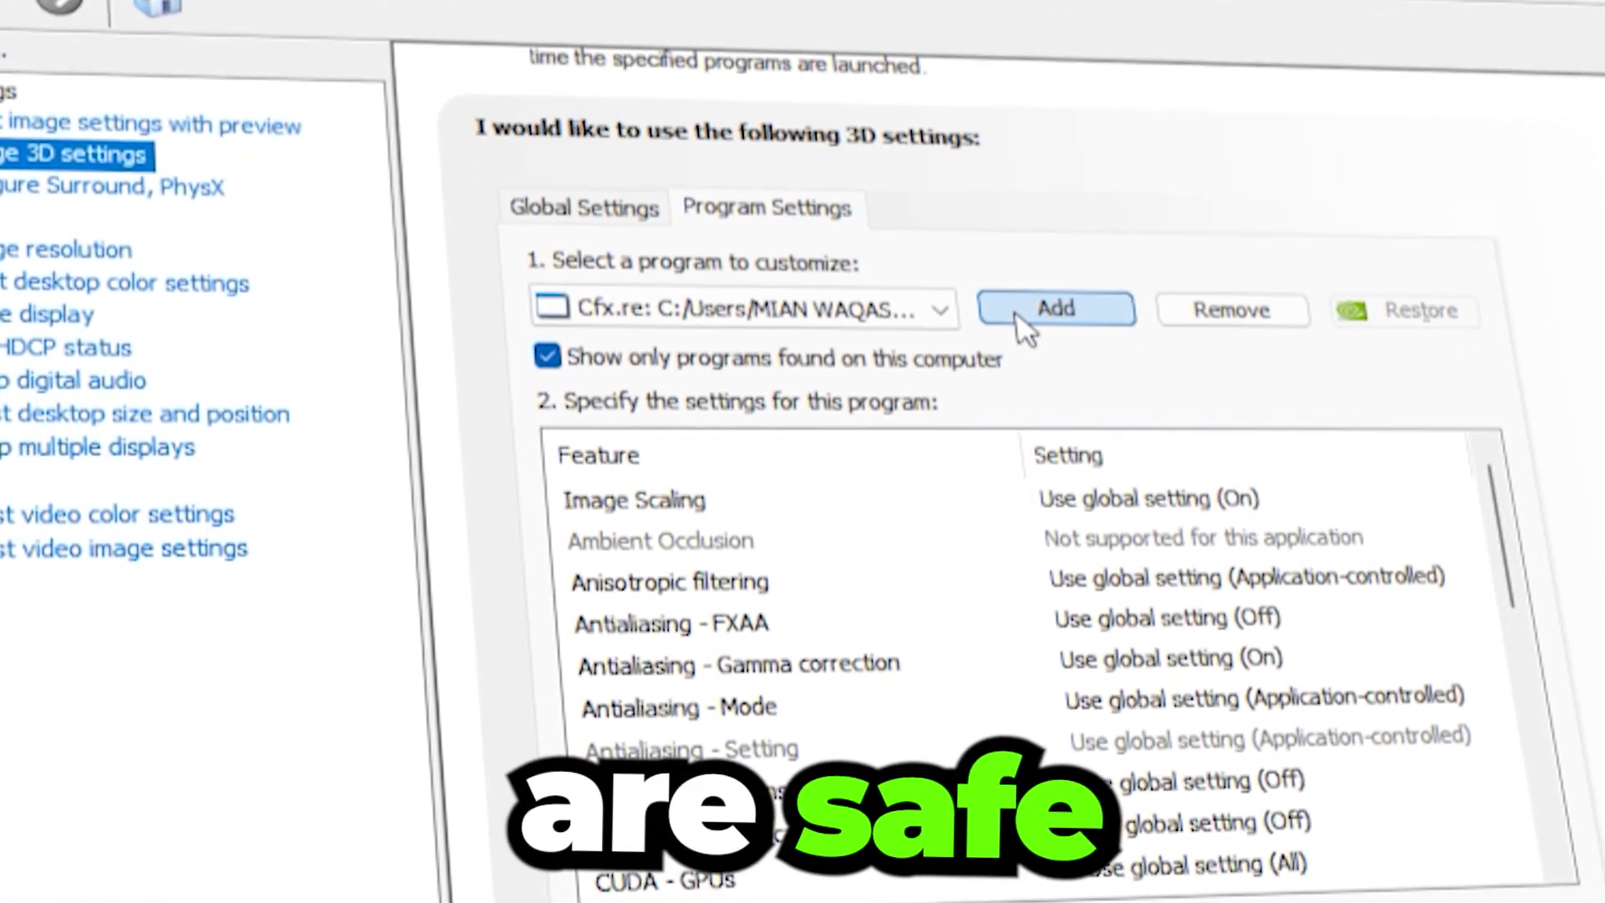
Step: In NVIDIA Manage 3D settings > Program Settings, add another program for custom 3D settings
click(1018, 317)
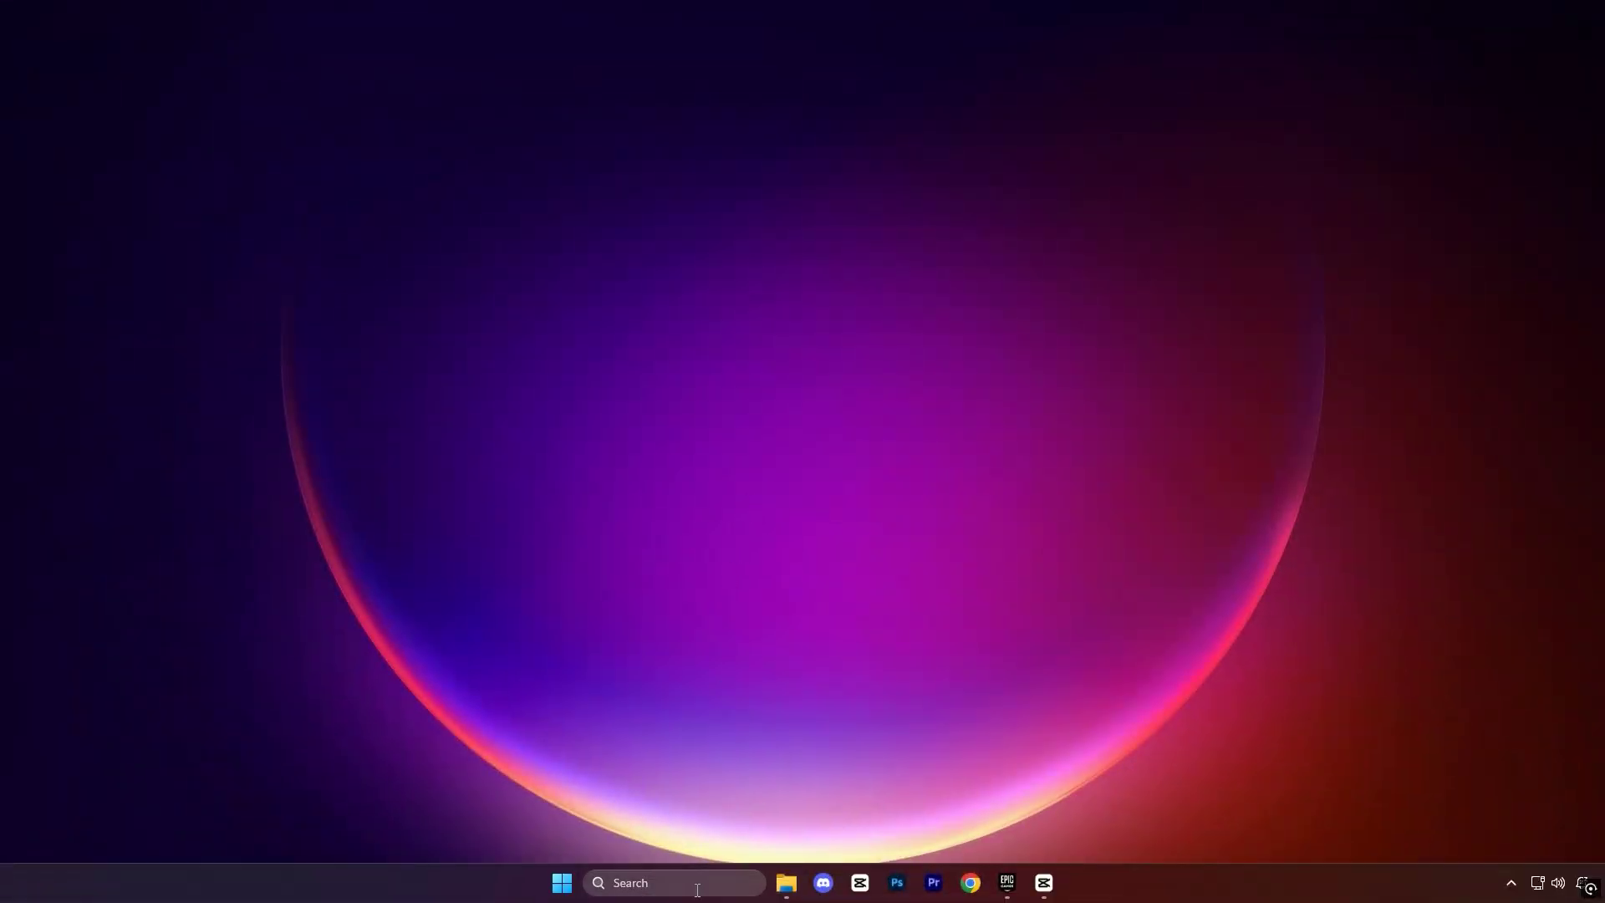
Step: Search FIVEM in Start and follow the shortcut's file location to FiveM.exe's folder in AppData\Local
click(697, 889)
text(FIVEM)
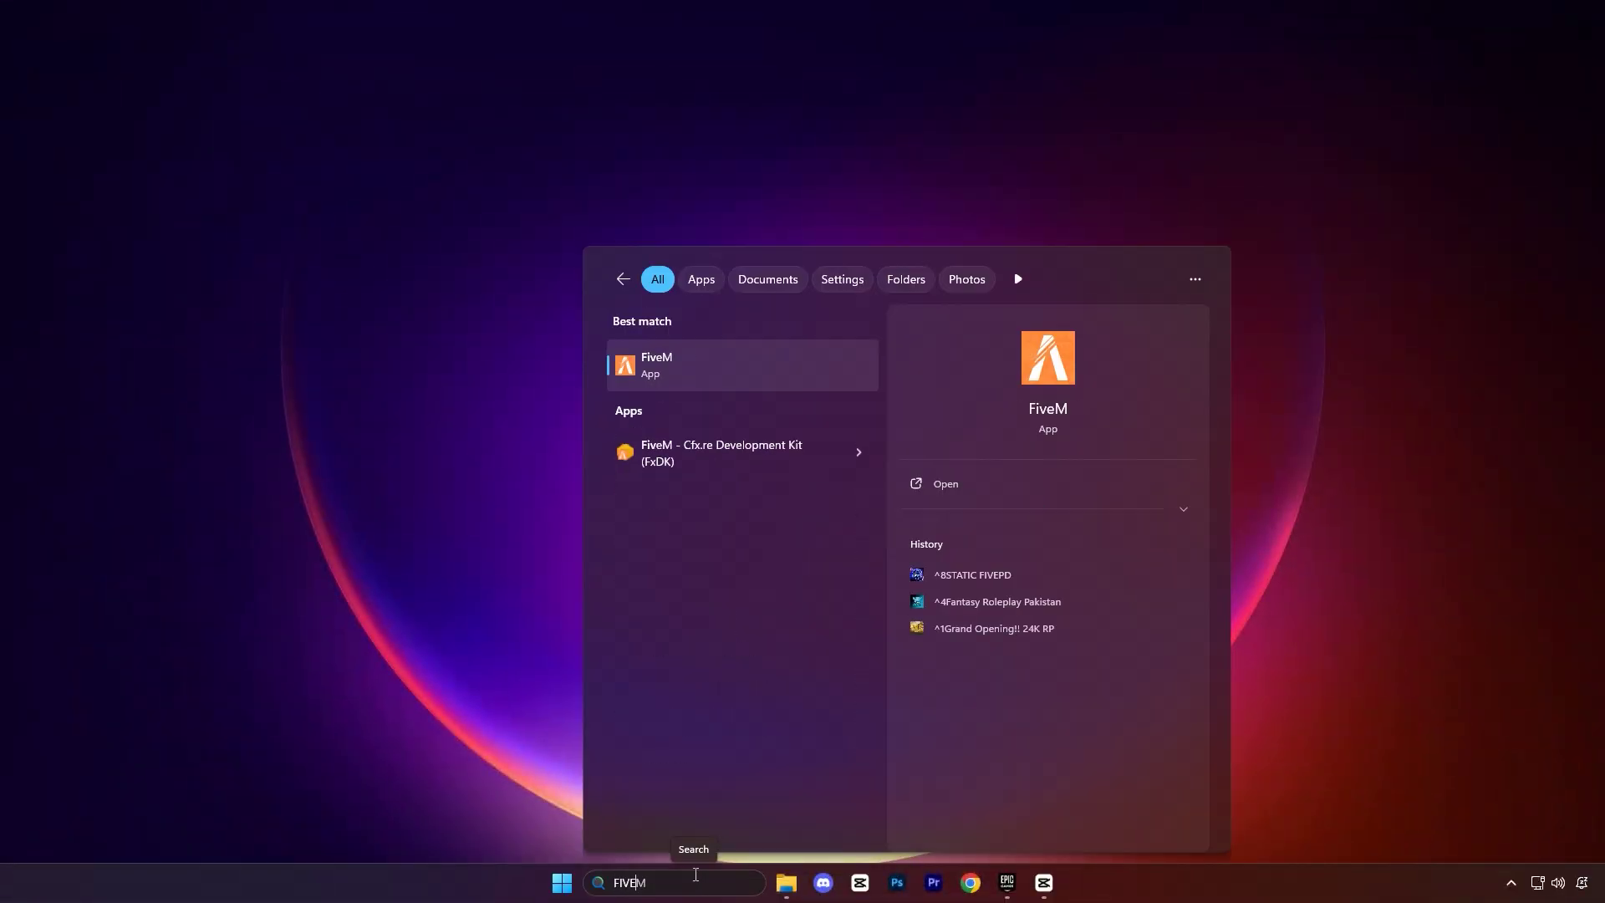
right_click(721, 370)
click(744, 422)
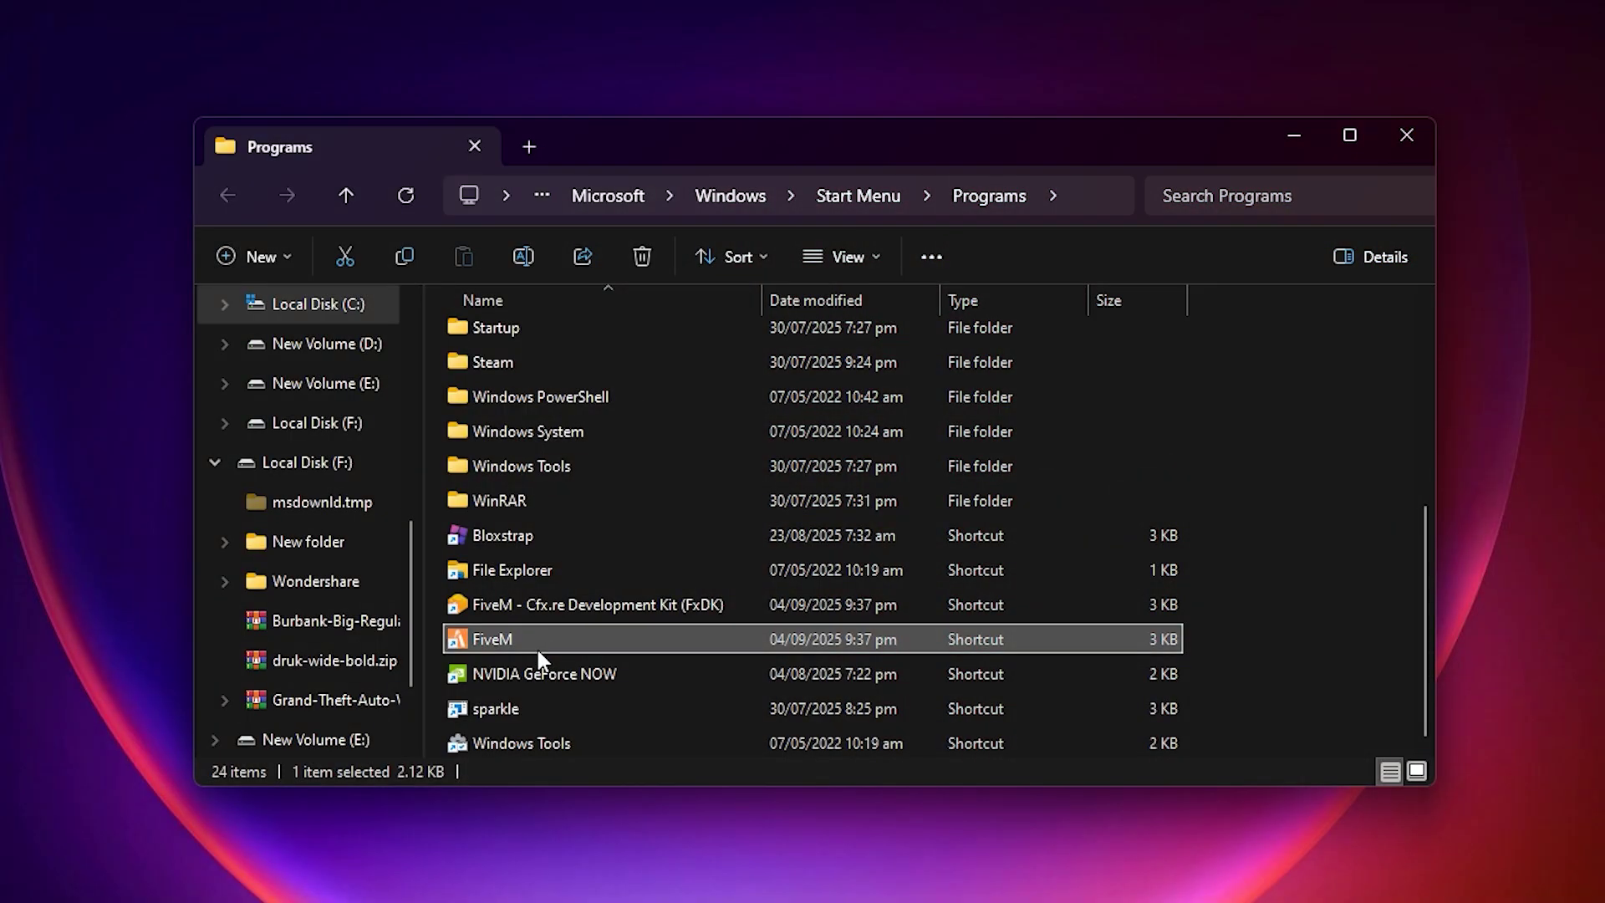
right_click(654, 576)
click(695, 291)
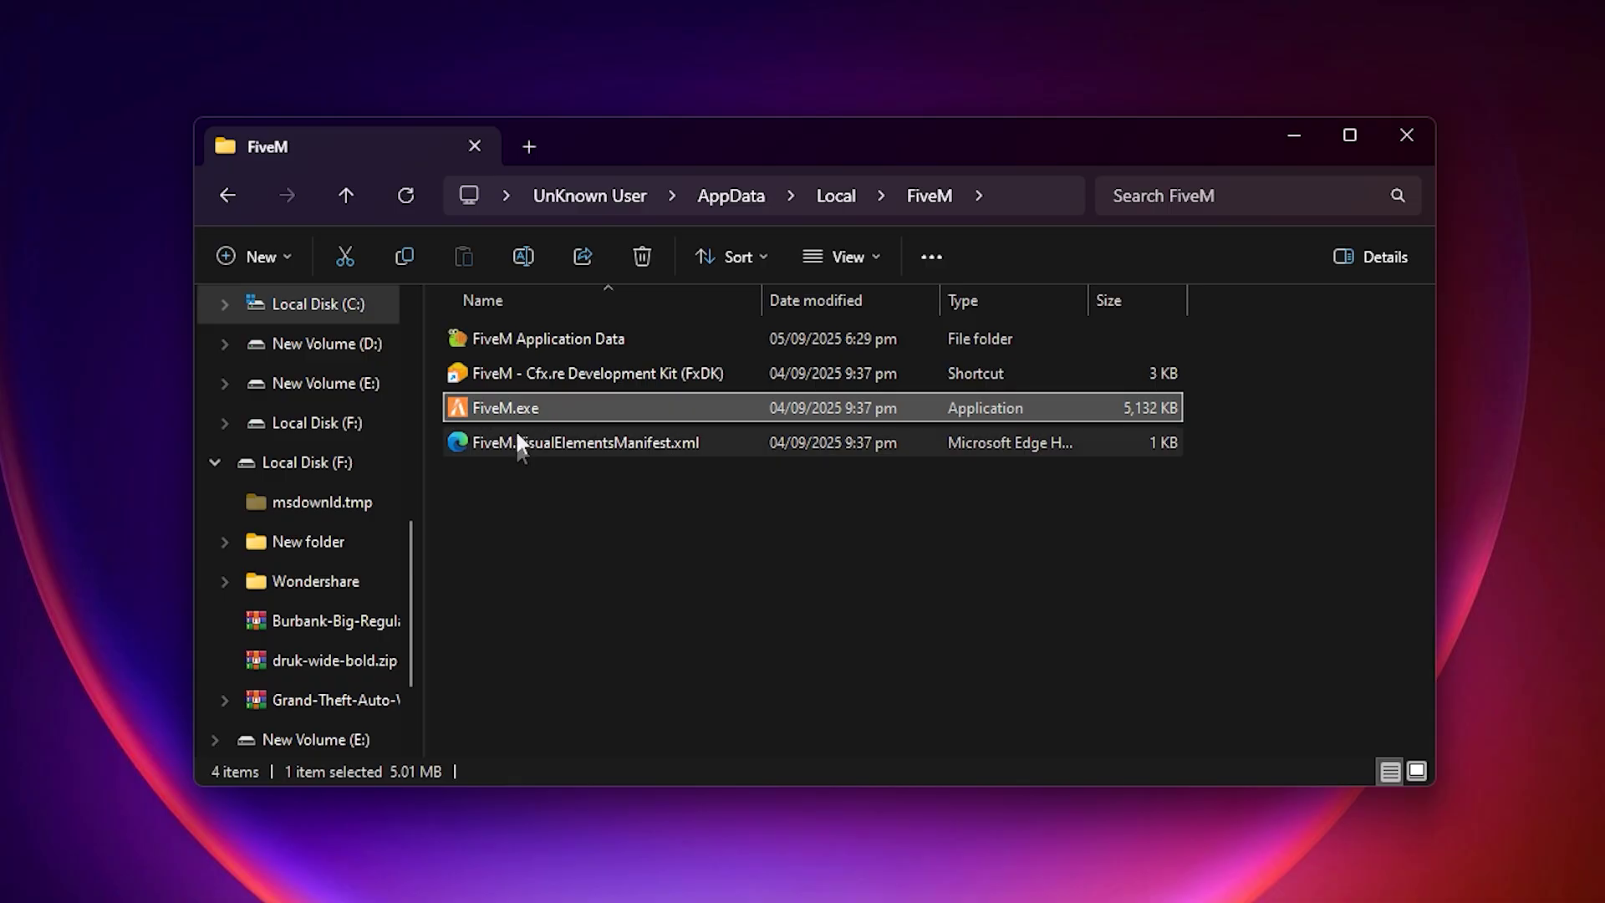
Step: Tick Disable fullscreen optimizations on FiveM.exe's Compatibility tab in its Properties
right_click(574, 408)
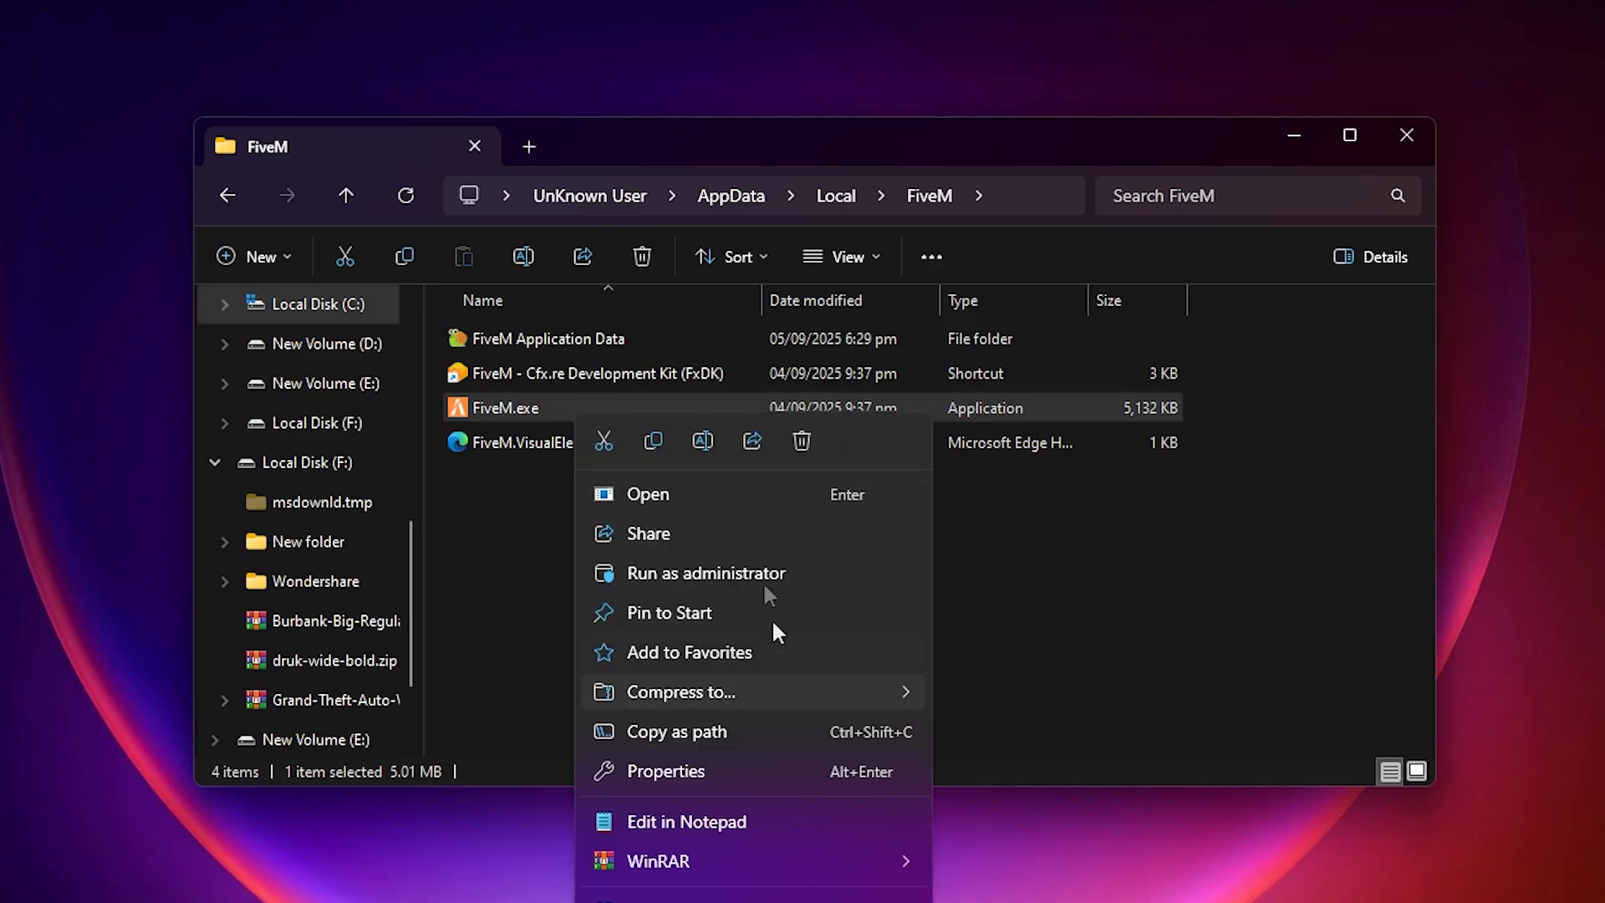
mouse_move(644, 702)
click(674, 769)
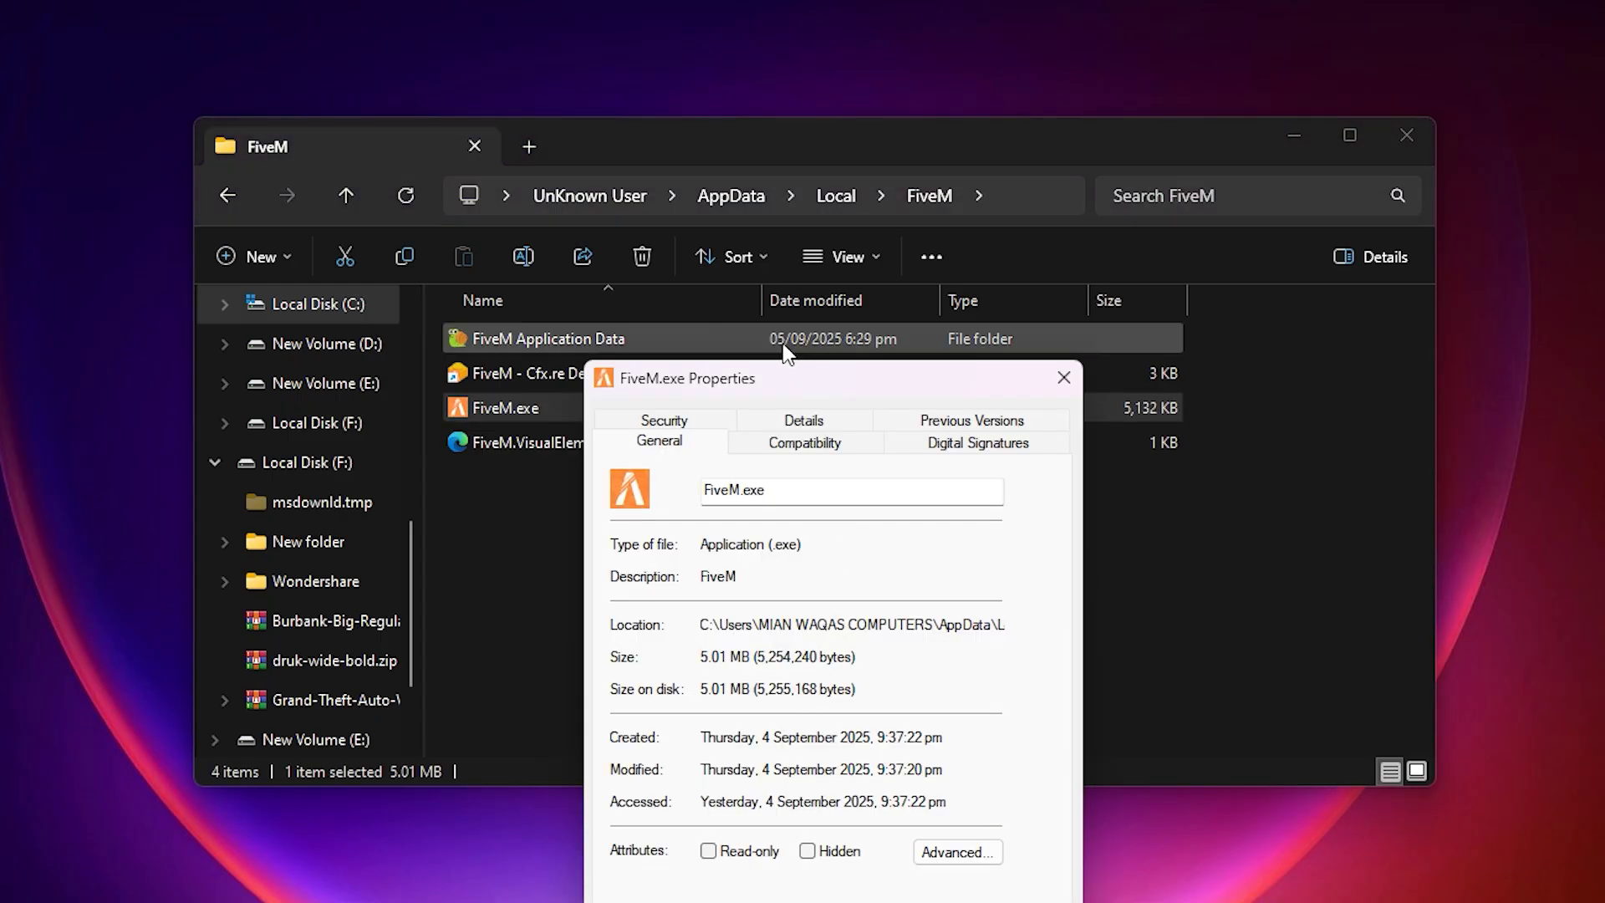
drag(785, 387, 748, 114)
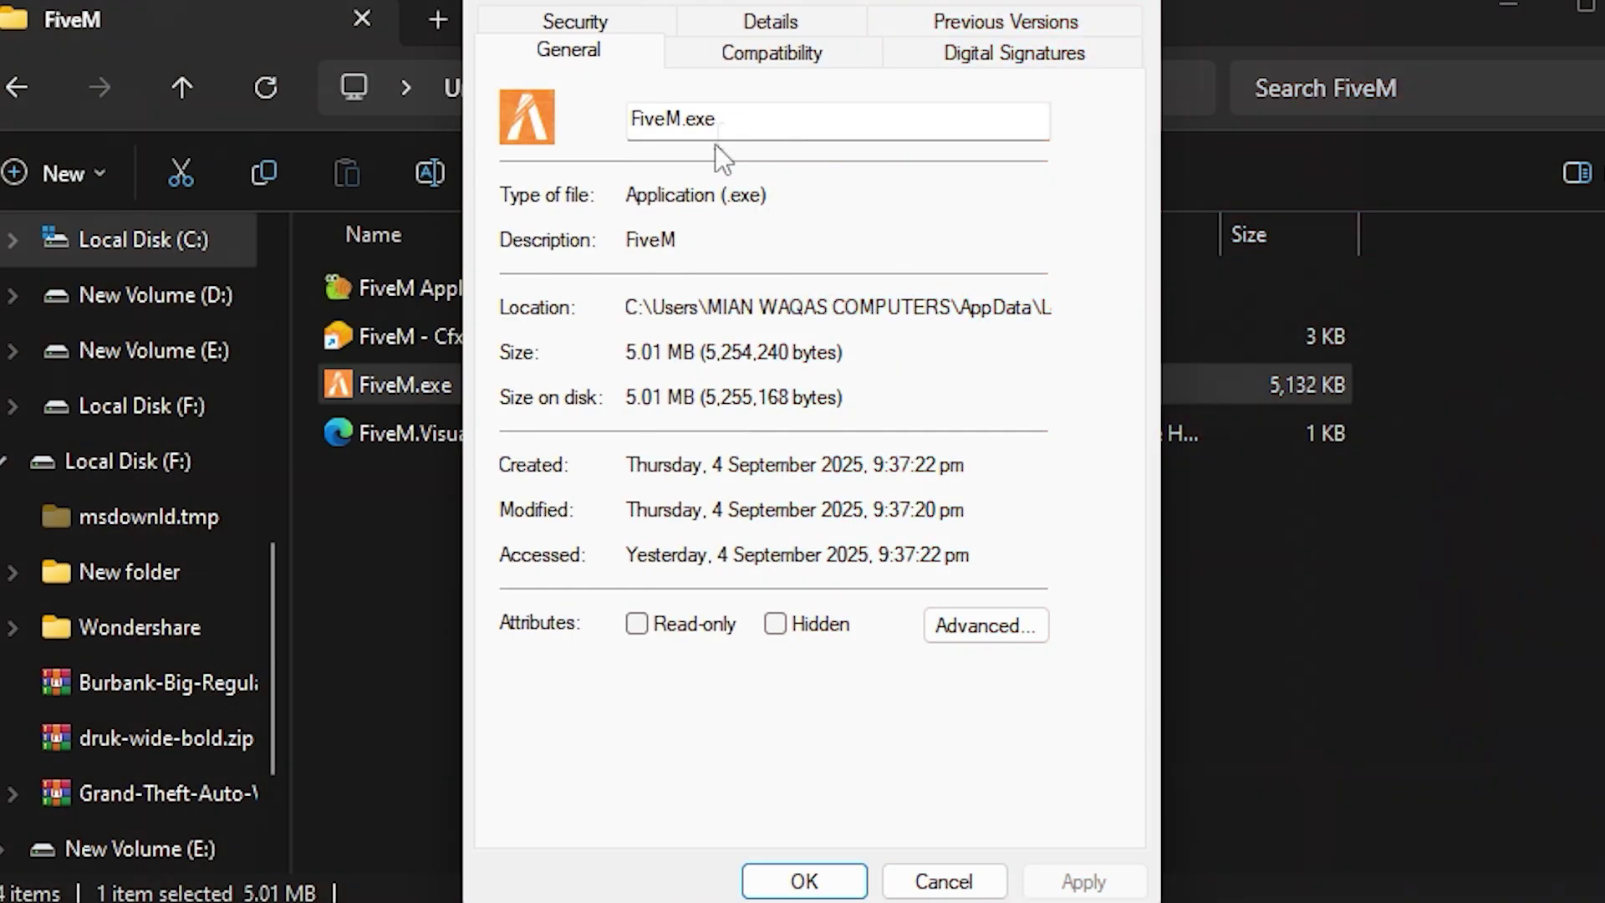
click(725, 67)
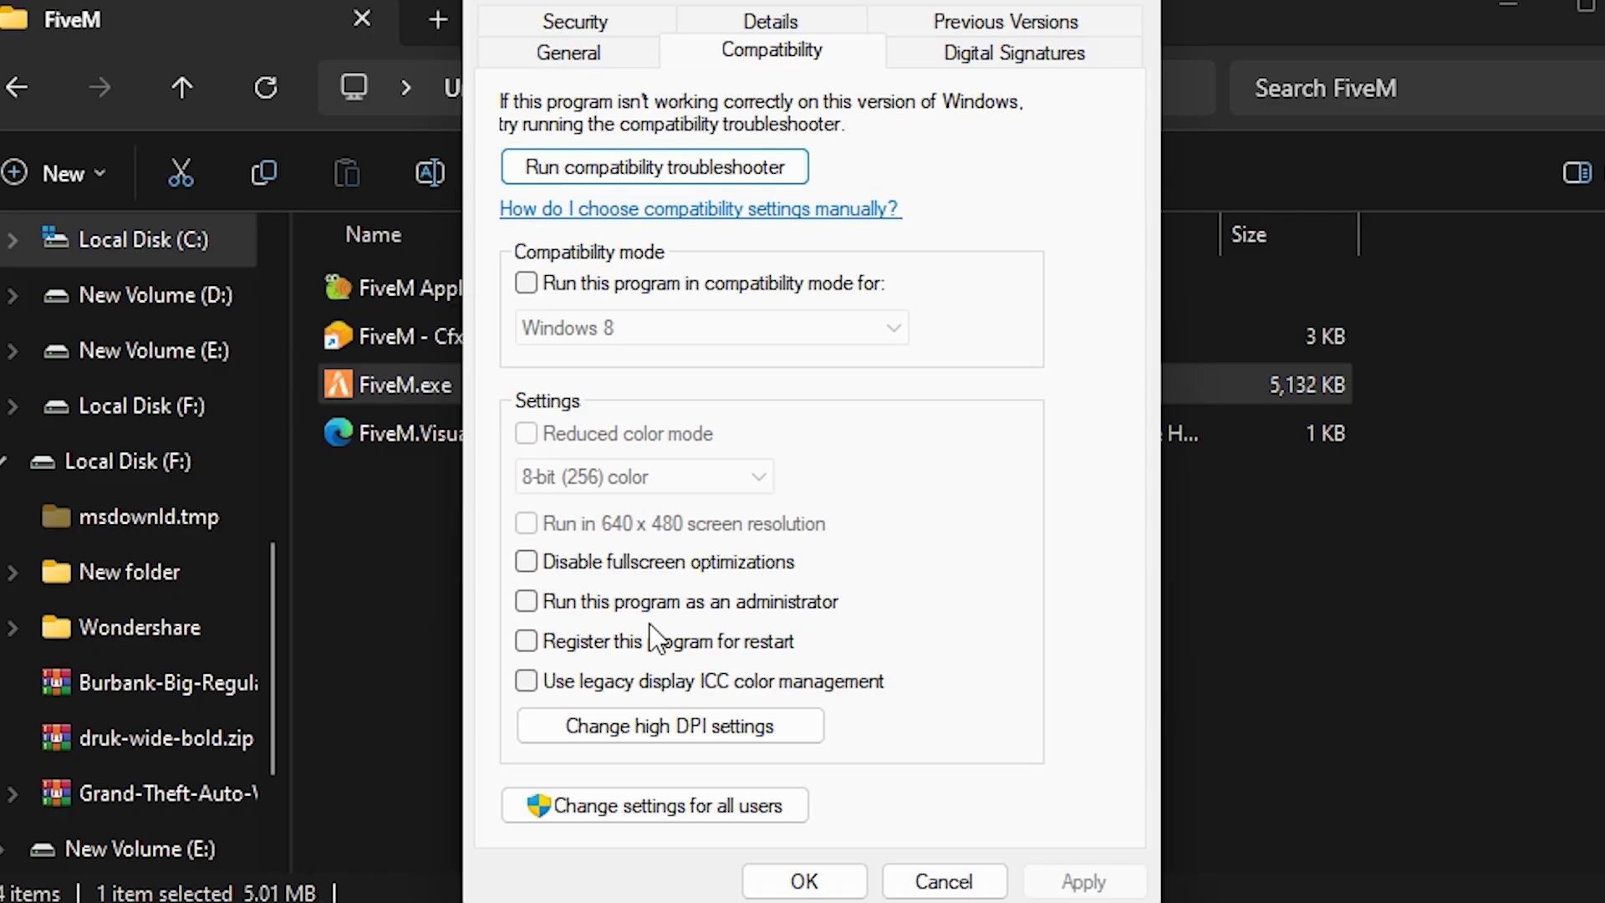
click(528, 570)
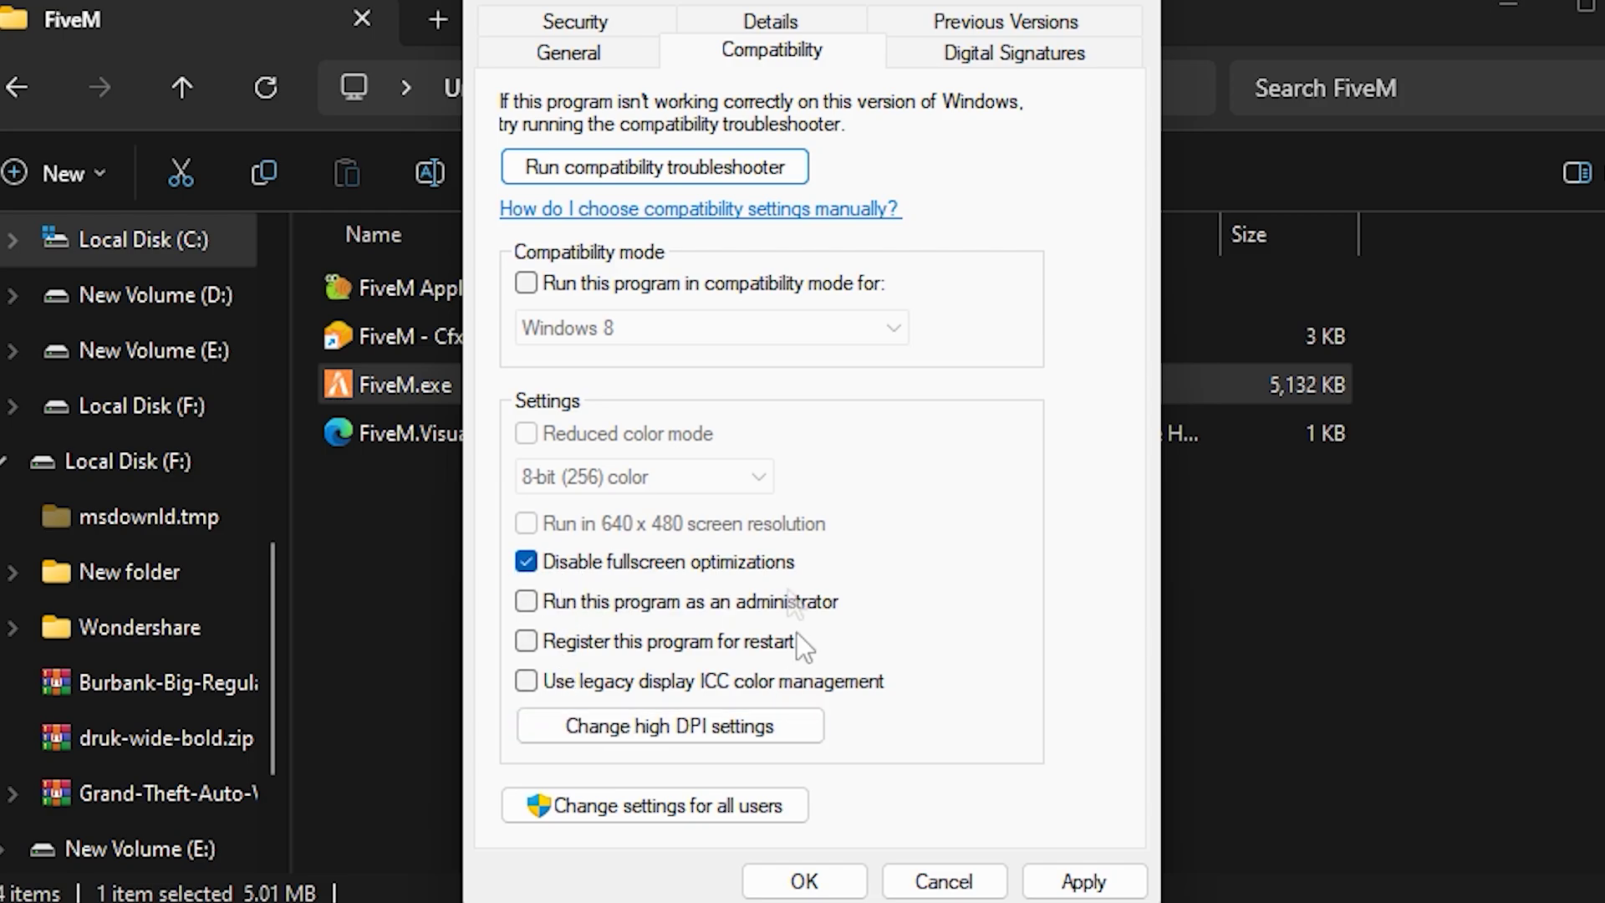
Step: Override FiveM.exe's high DPI scaling behavior by Application, then apply and close its properties
click(650, 735)
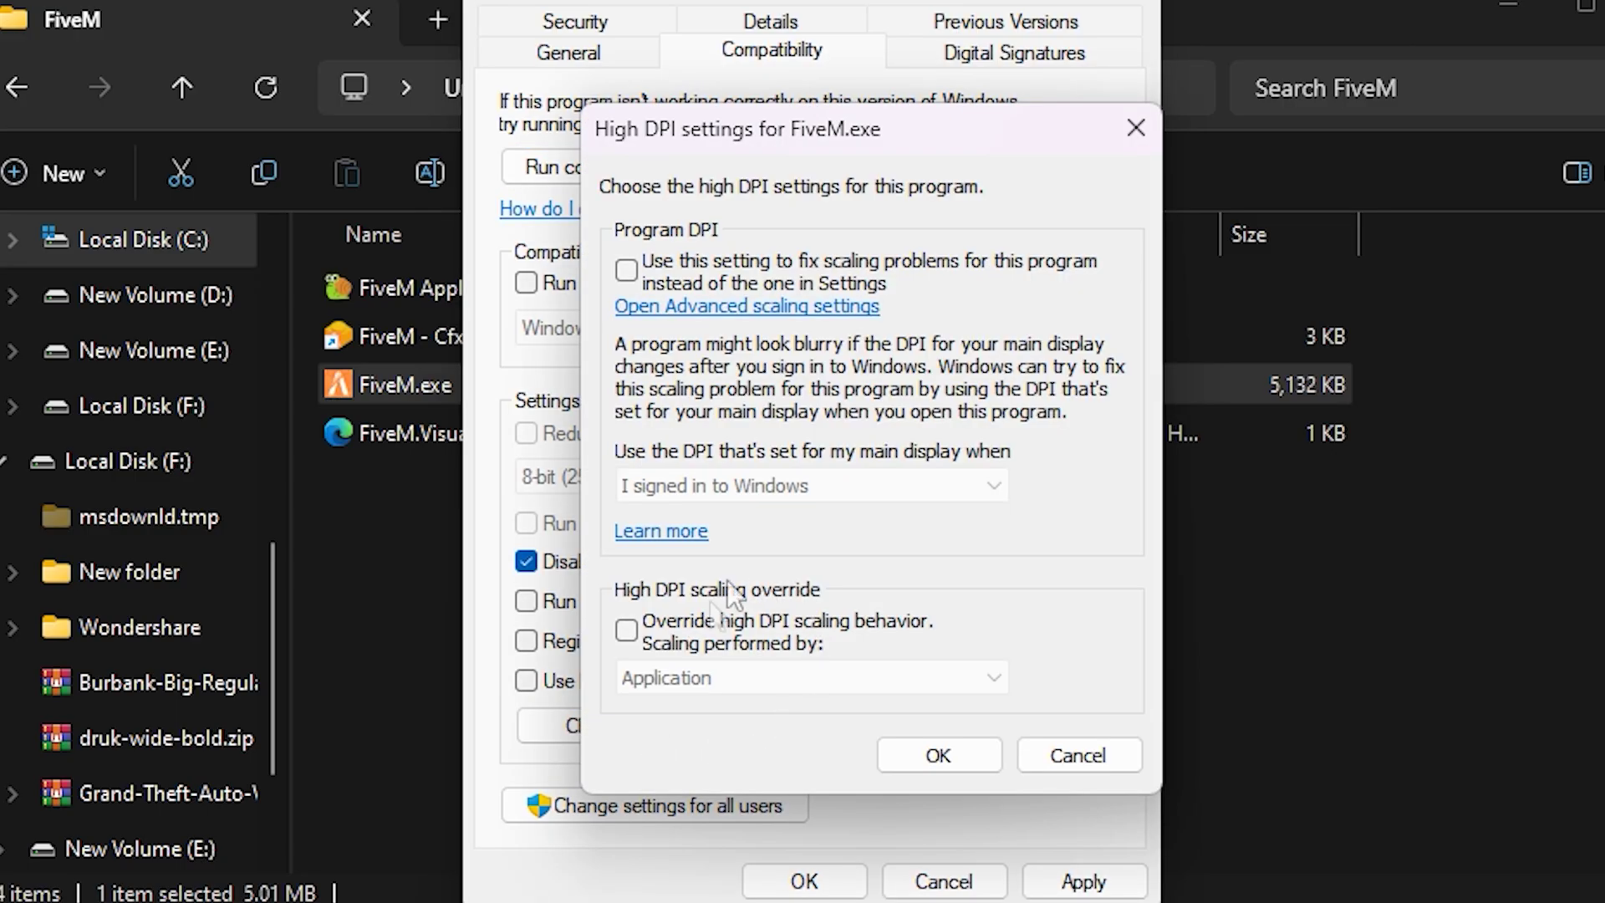
click(627, 632)
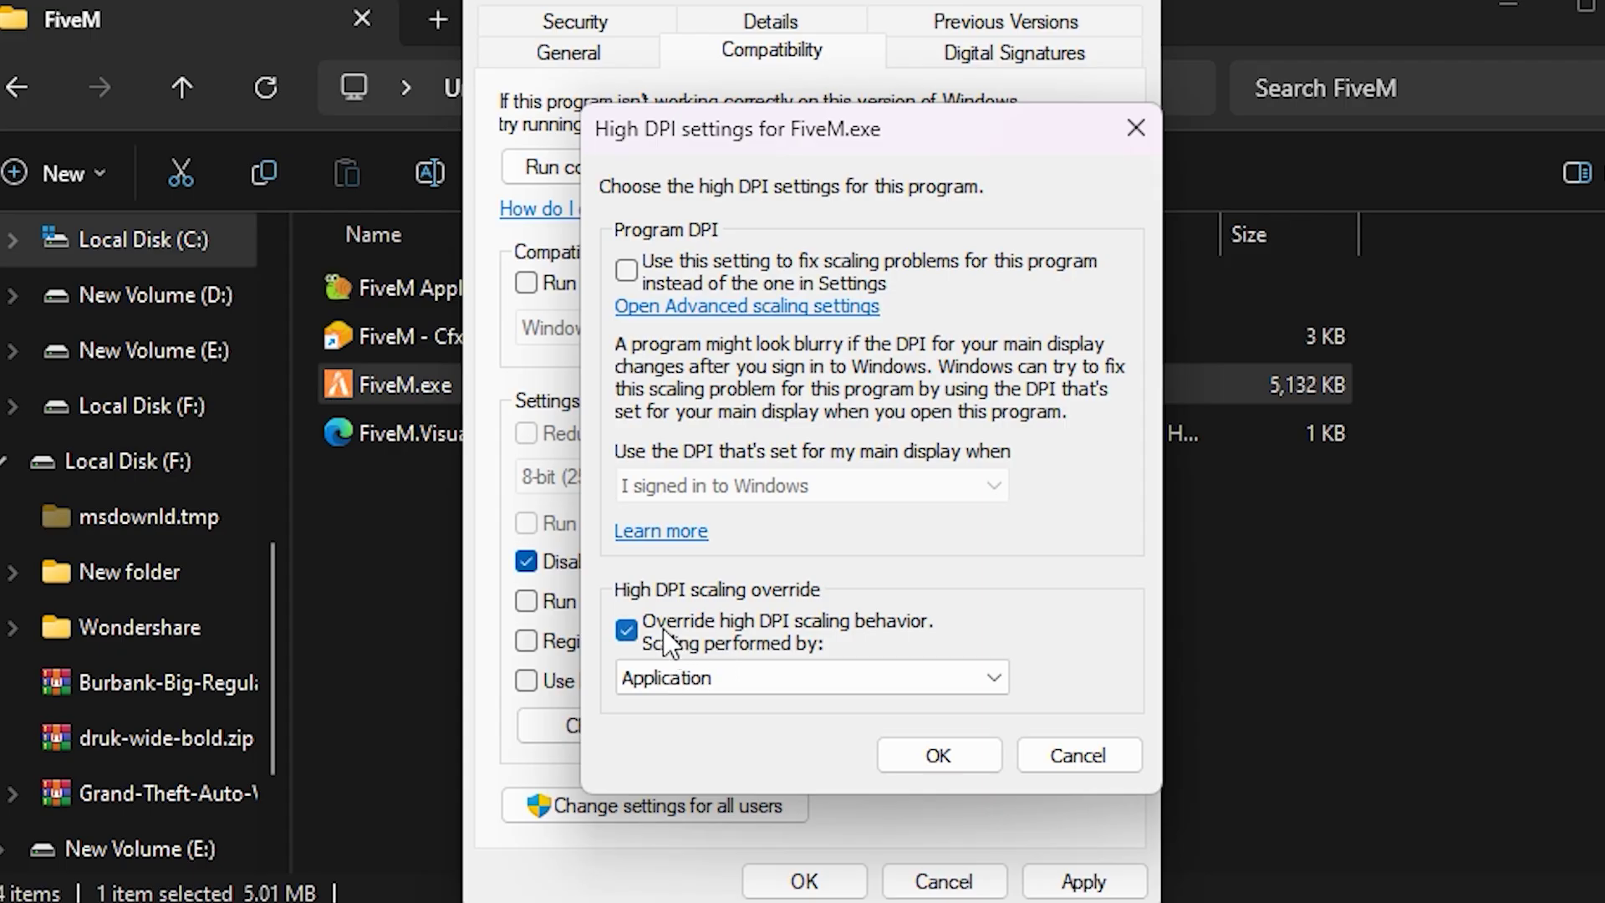
click(904, 754)
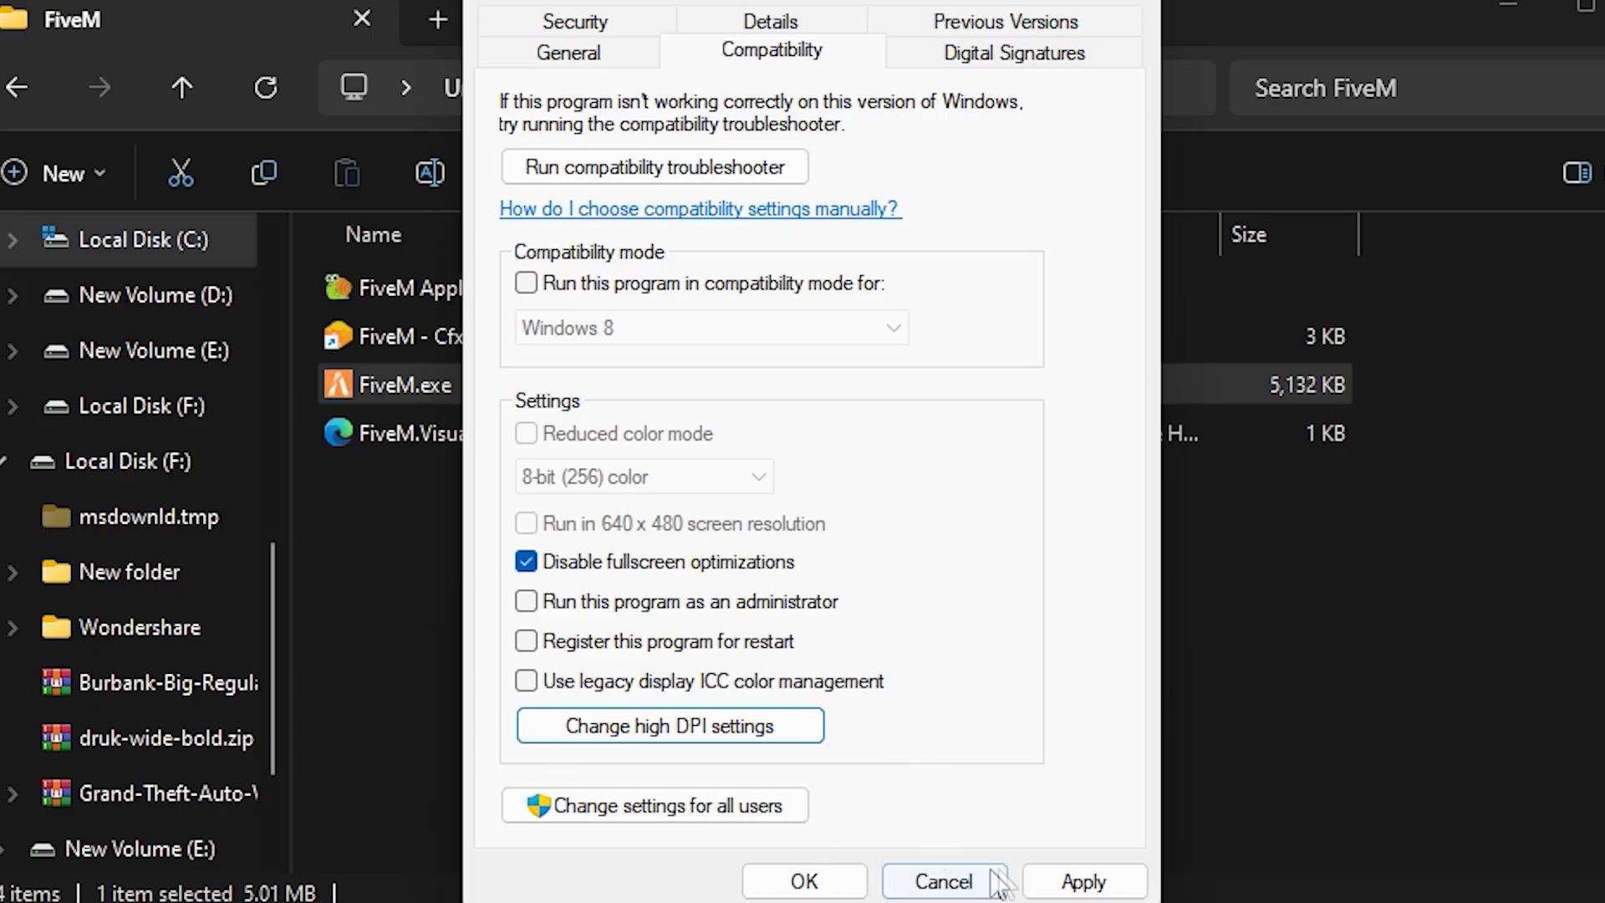
click(1043, 881)
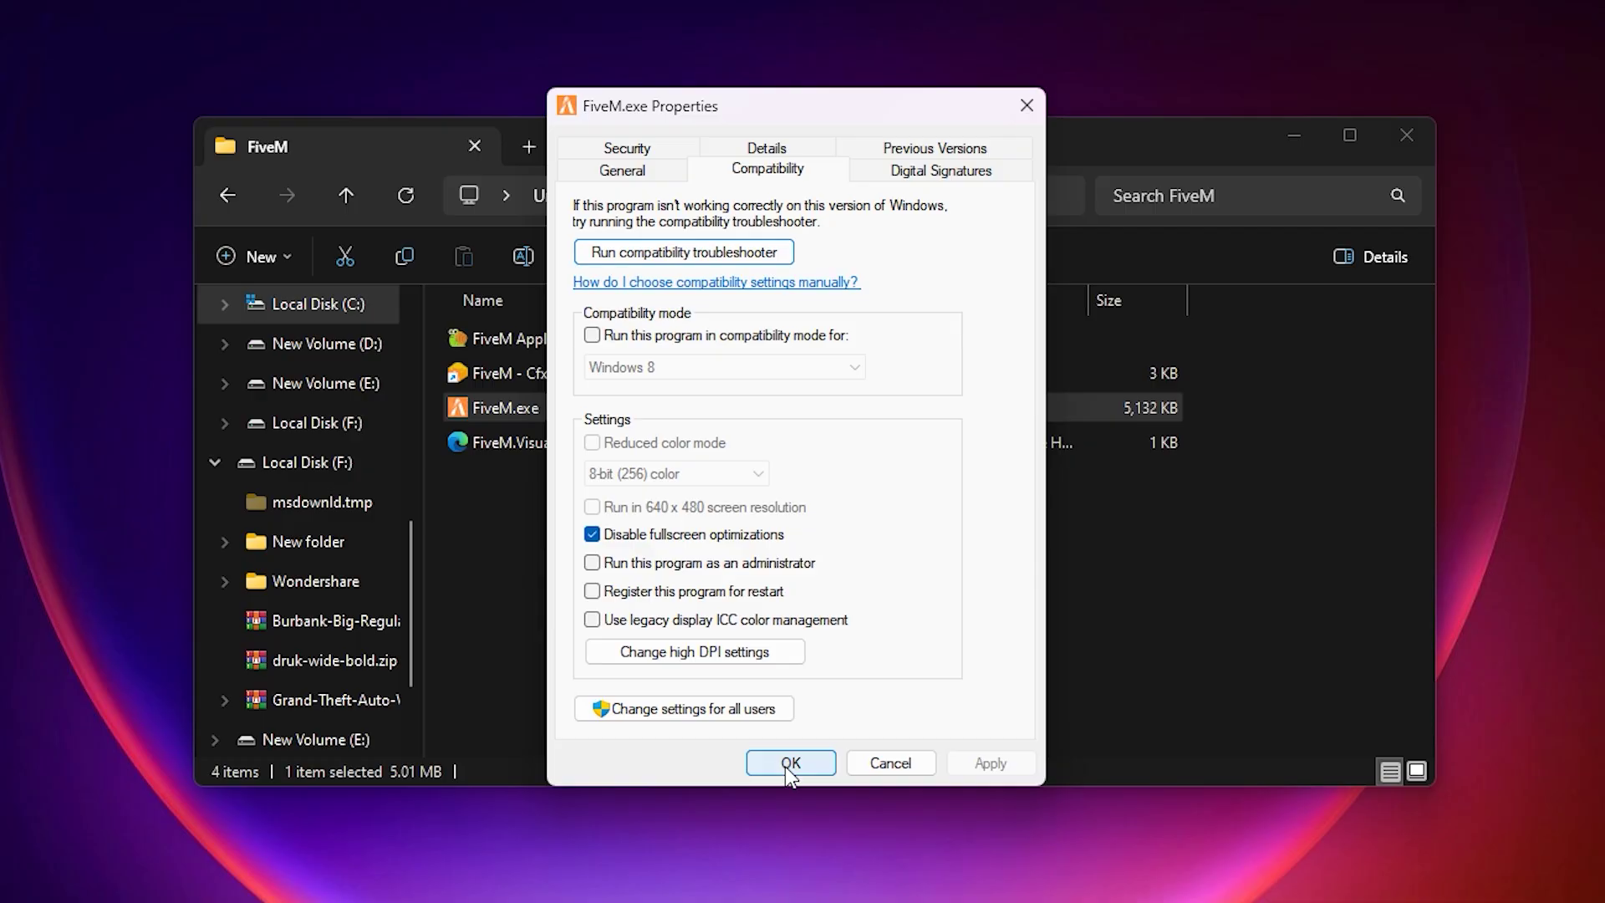
click(789, 763)
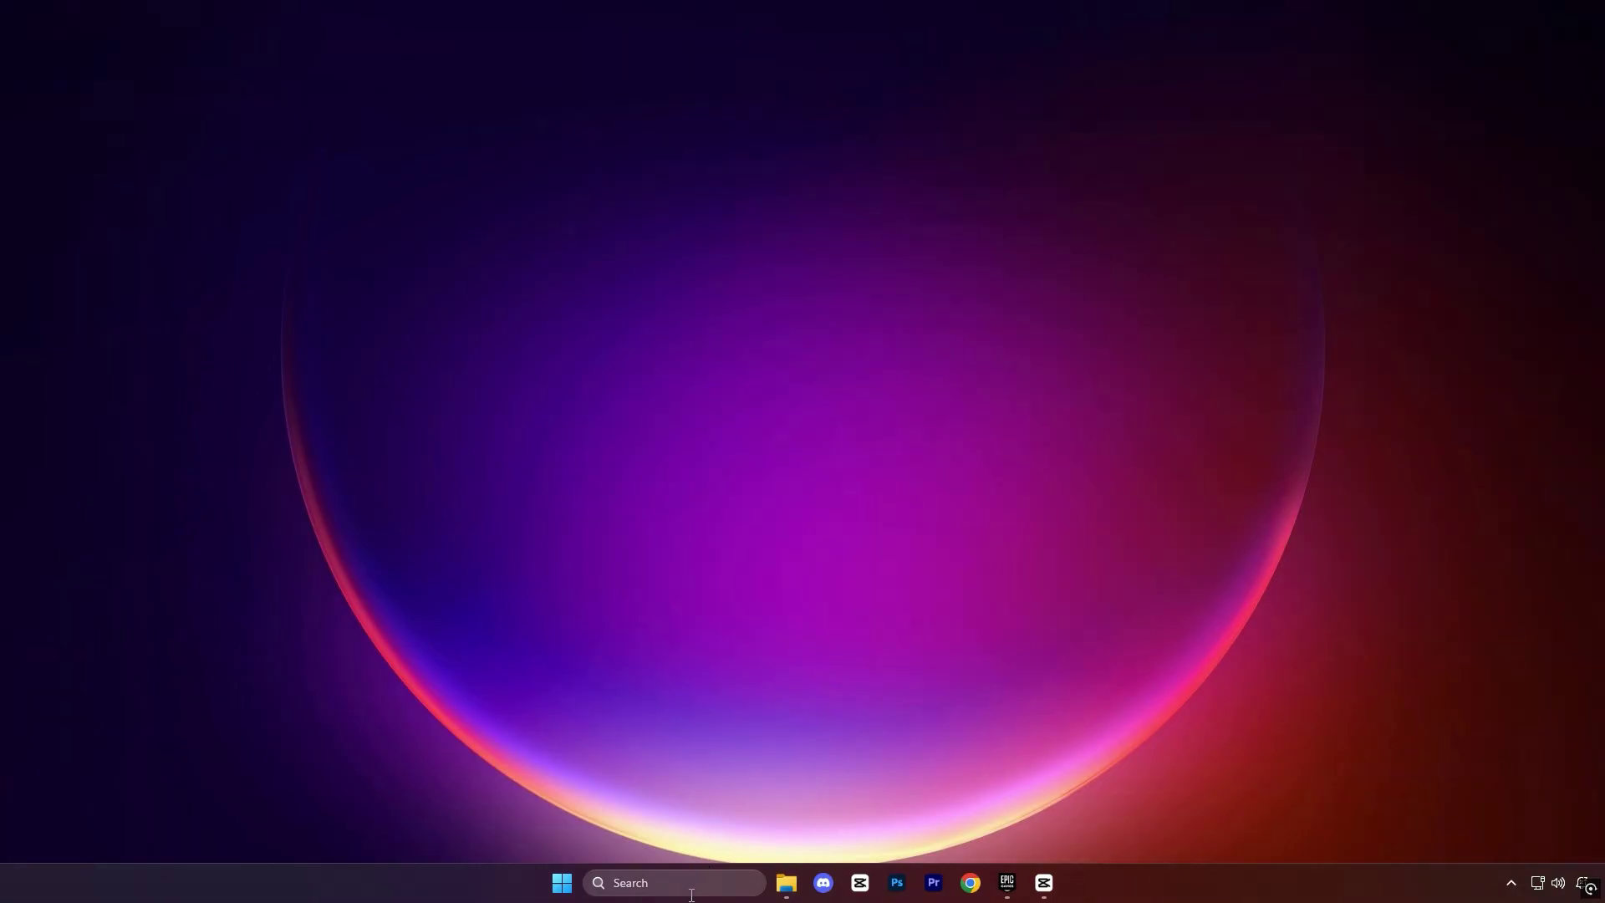
Step: Search GAME, open Game Mode settings and go to the per-app Graphics settings page
click(694, 872)
text(GAME)
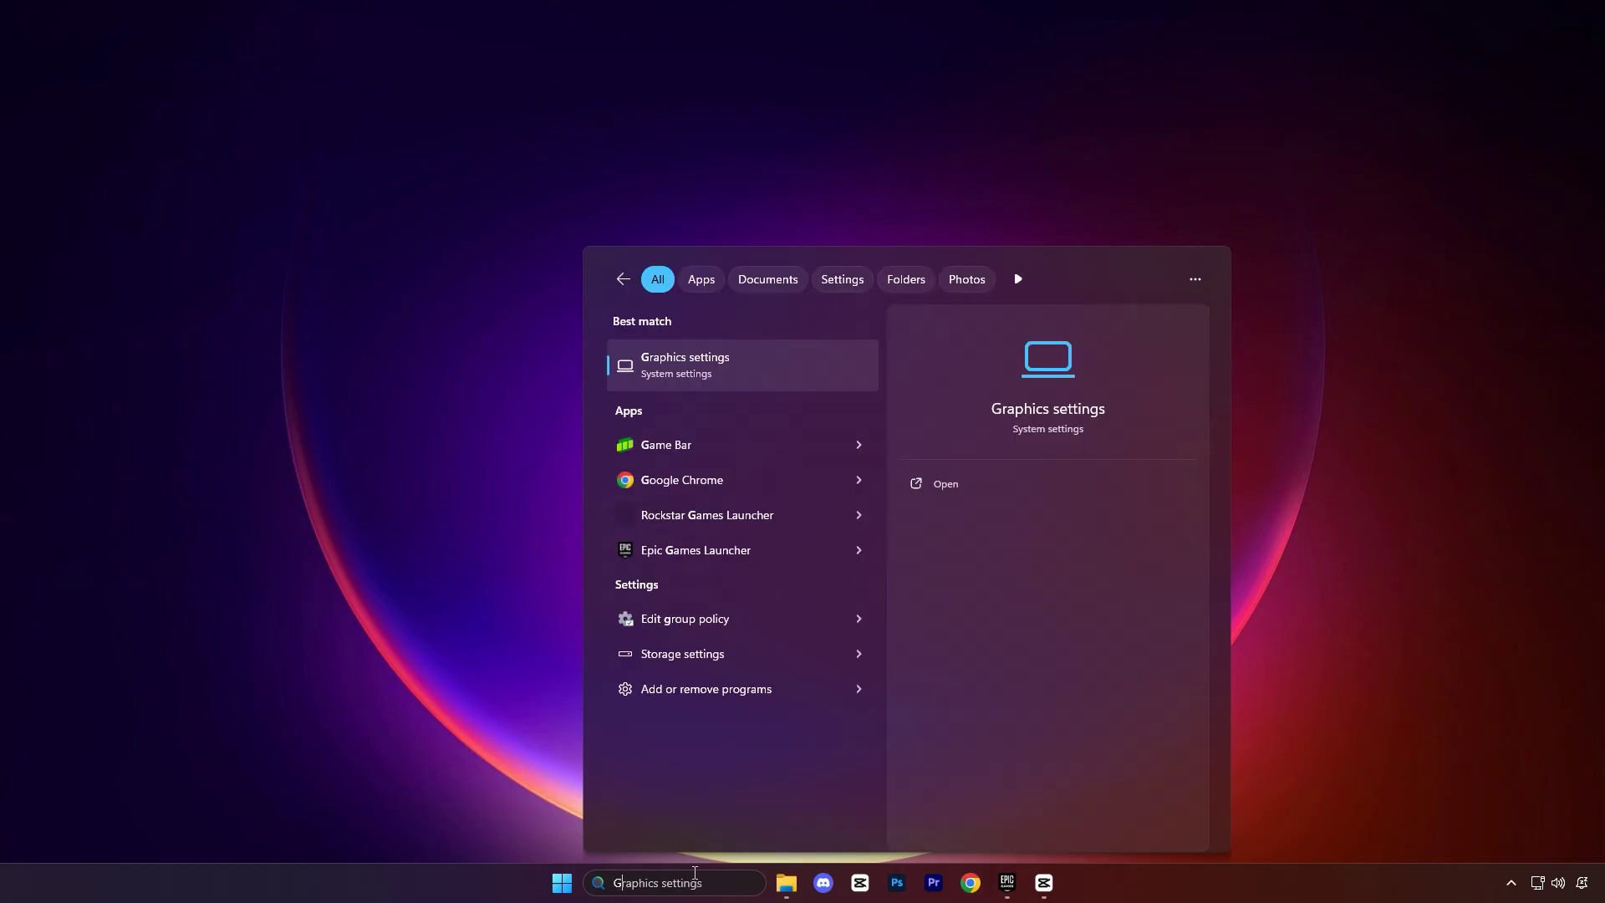
click(742, 381)
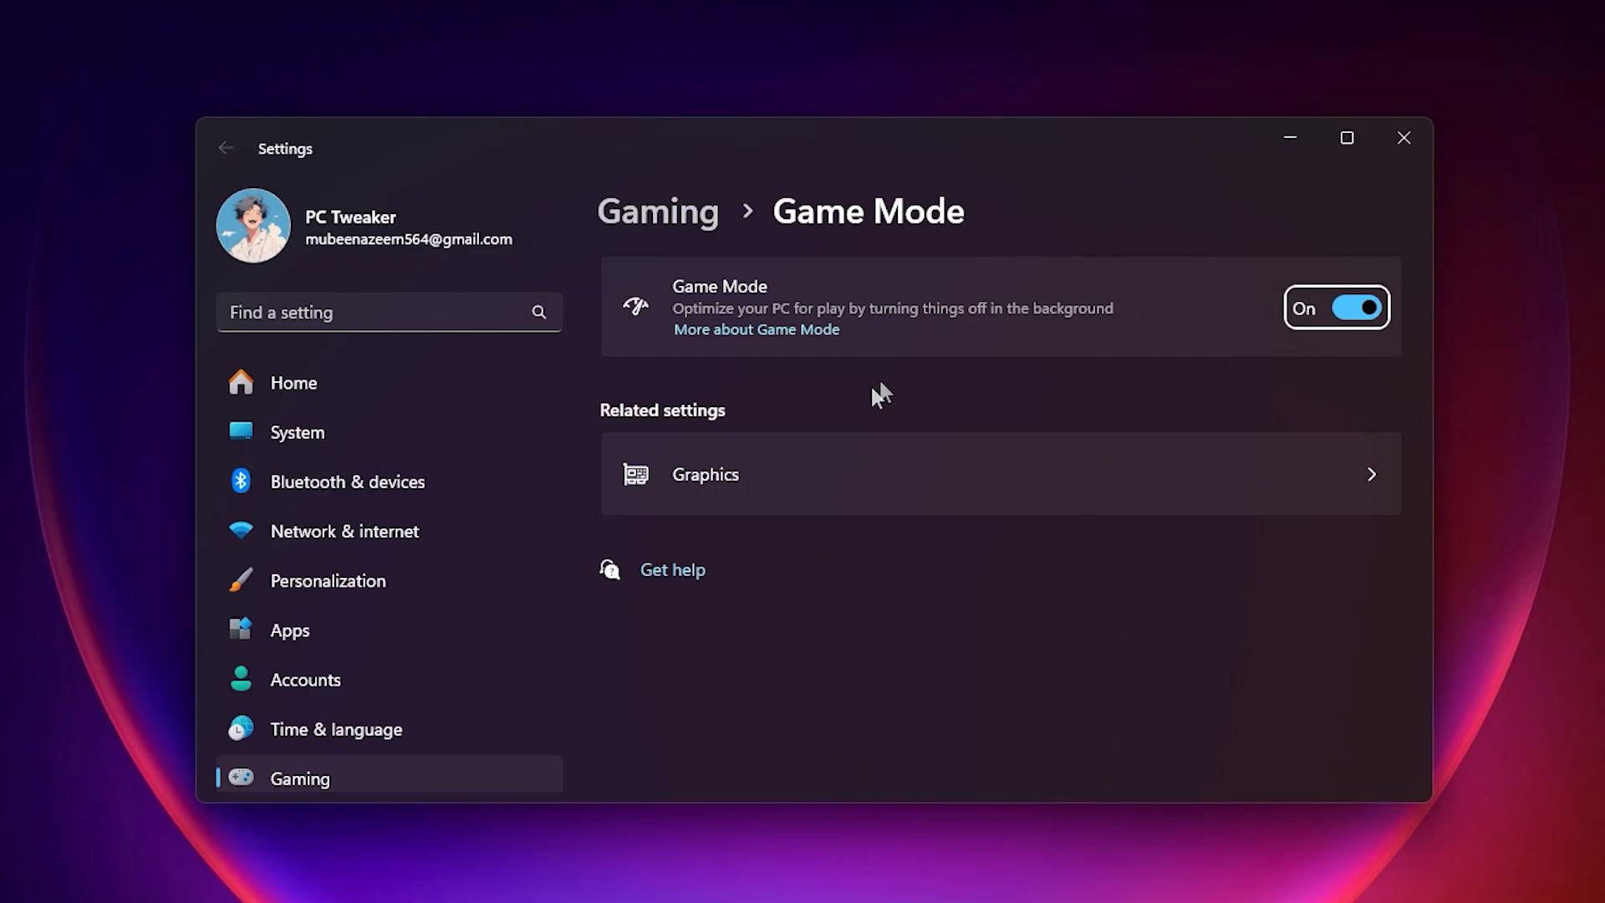
click(822, 459)
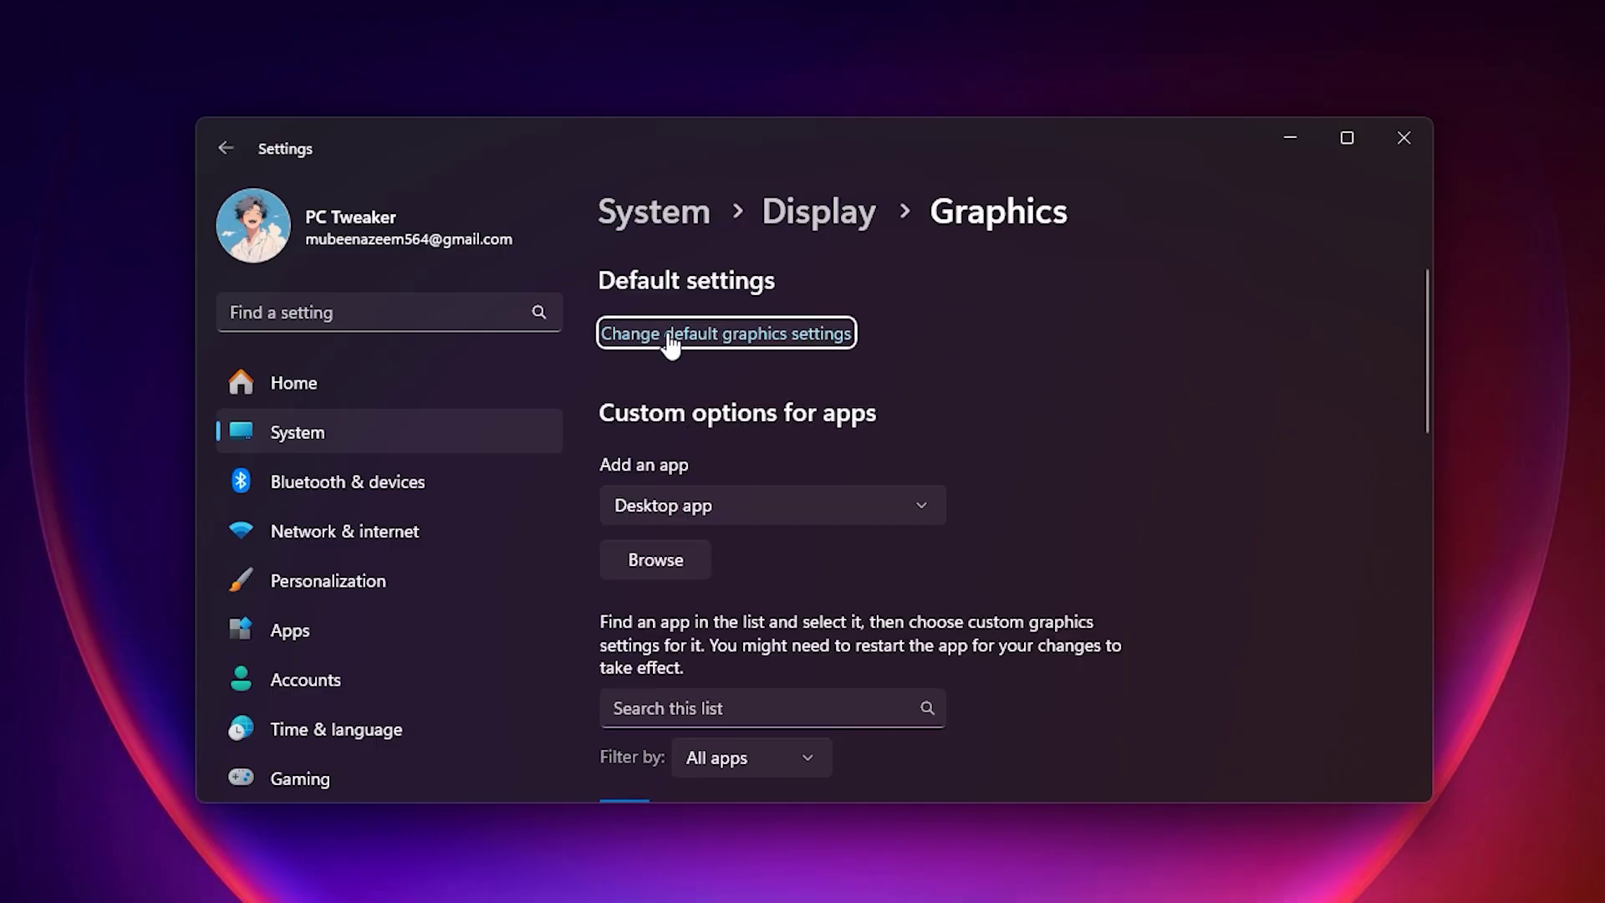
scroll(687, 434, down, 2)
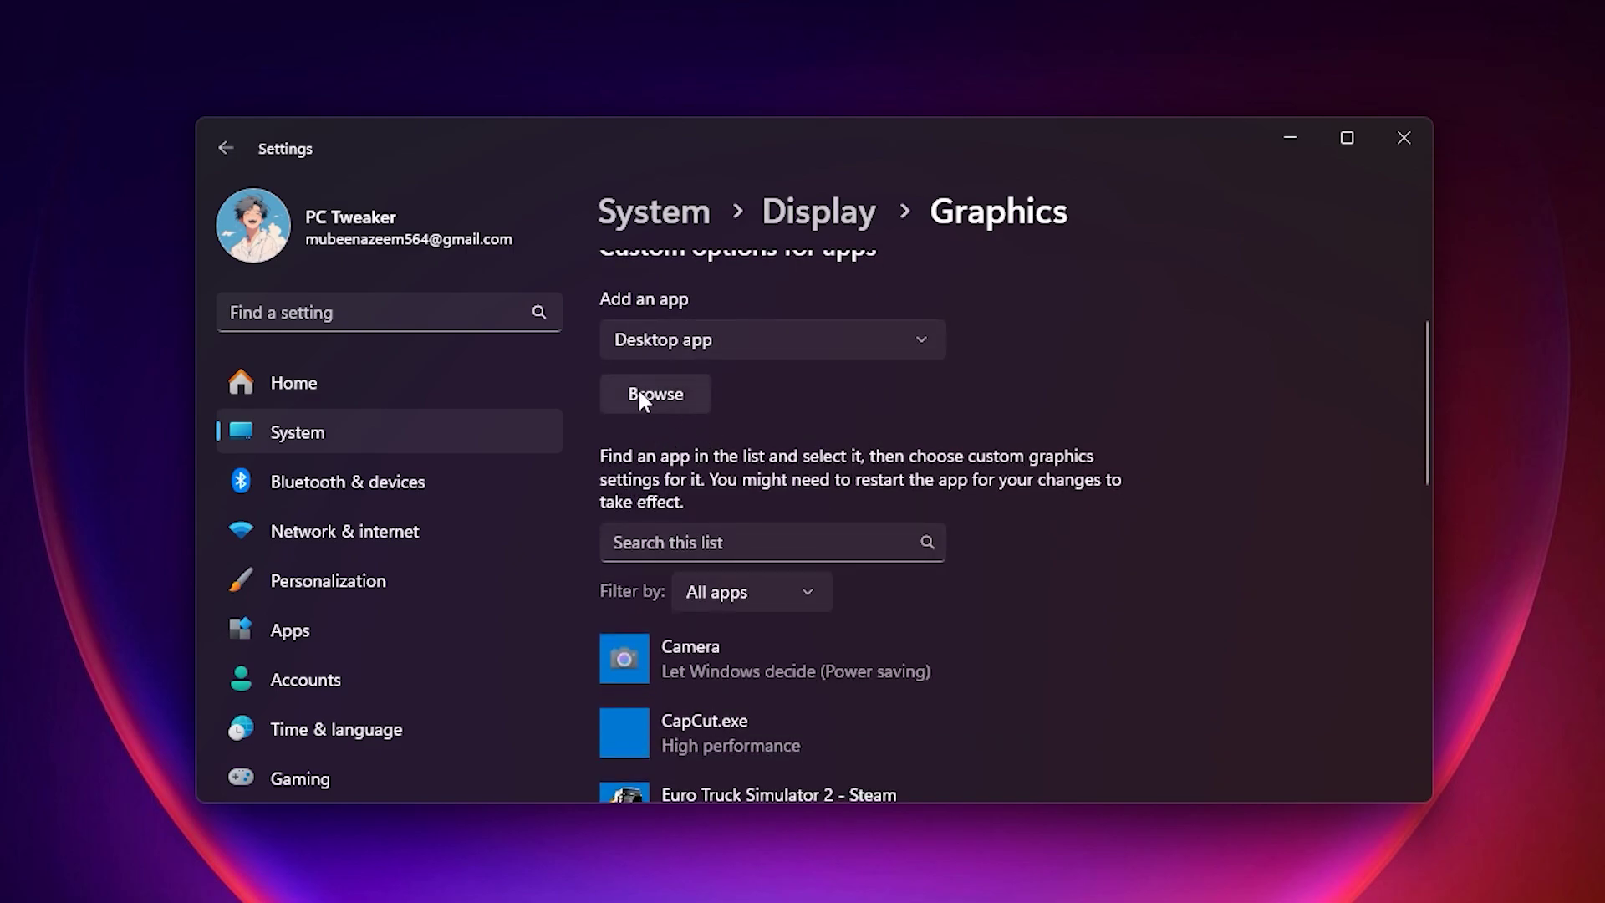
Step: Browse to C:\Users\<user>\AppData\Local\FiveM and select FiveM.exe for the graphics app list
click(661, 394)
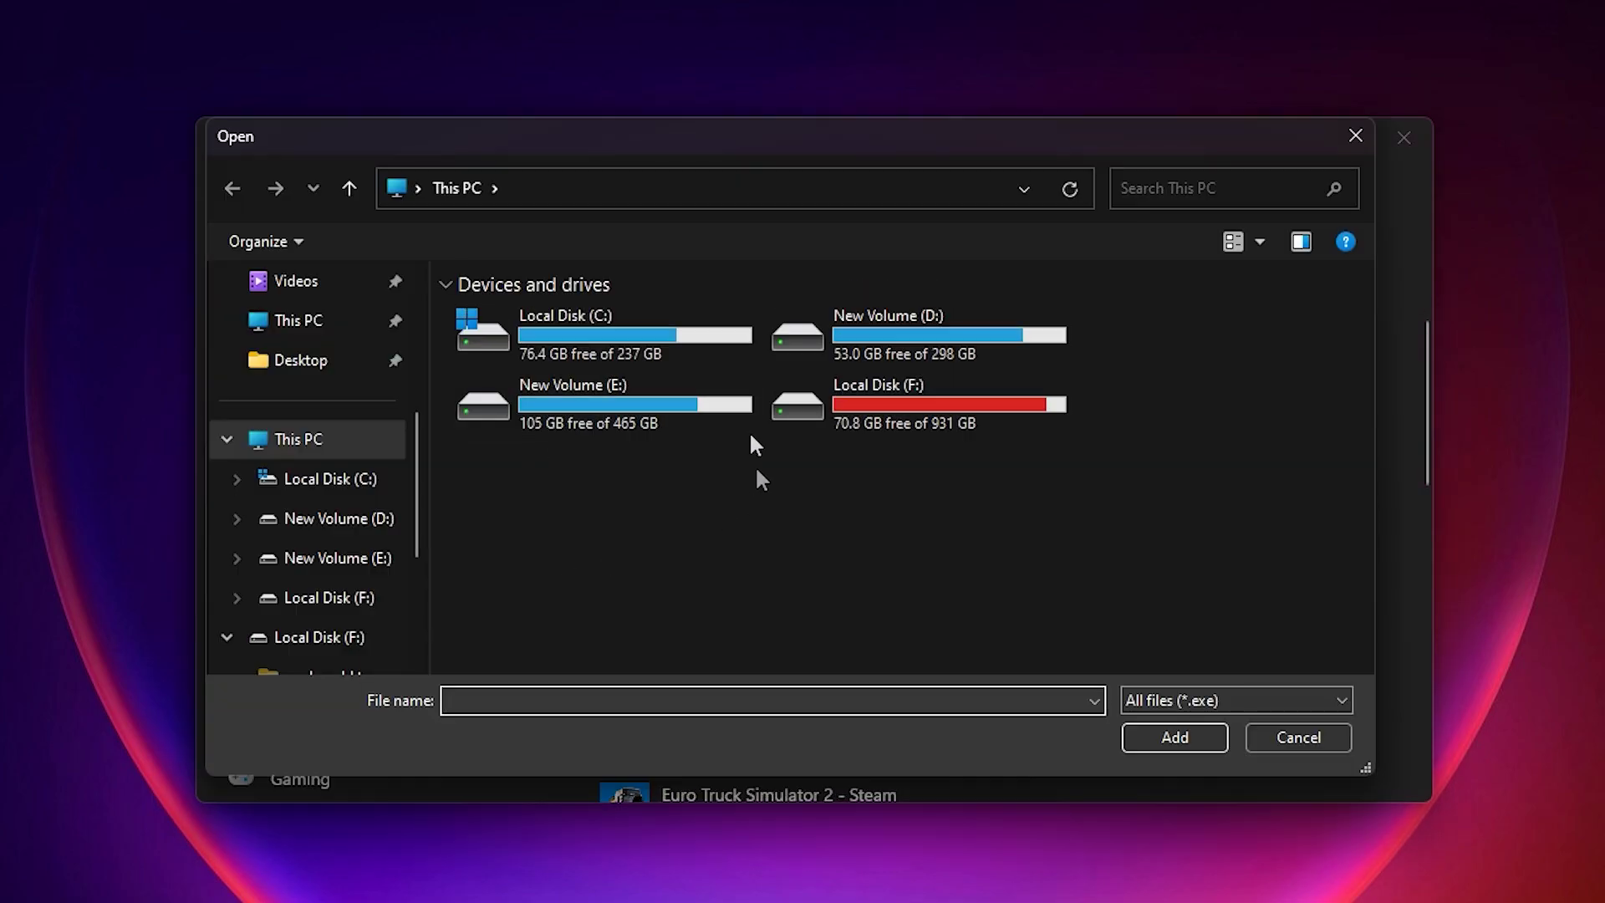
double_click(640, 348)
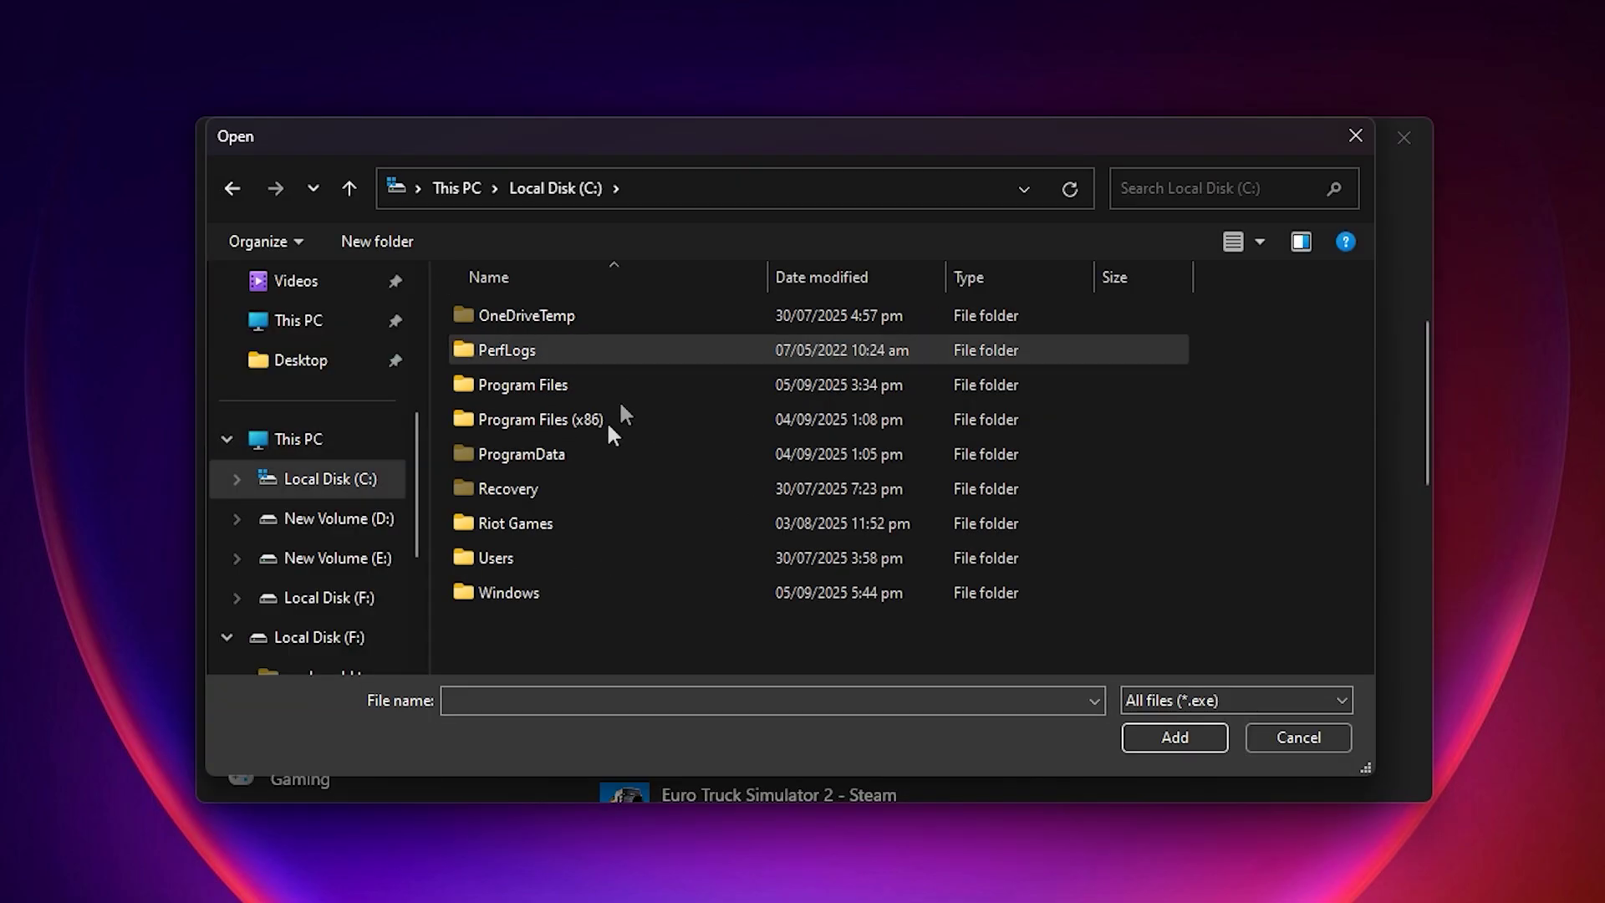
double_click(584, 554)
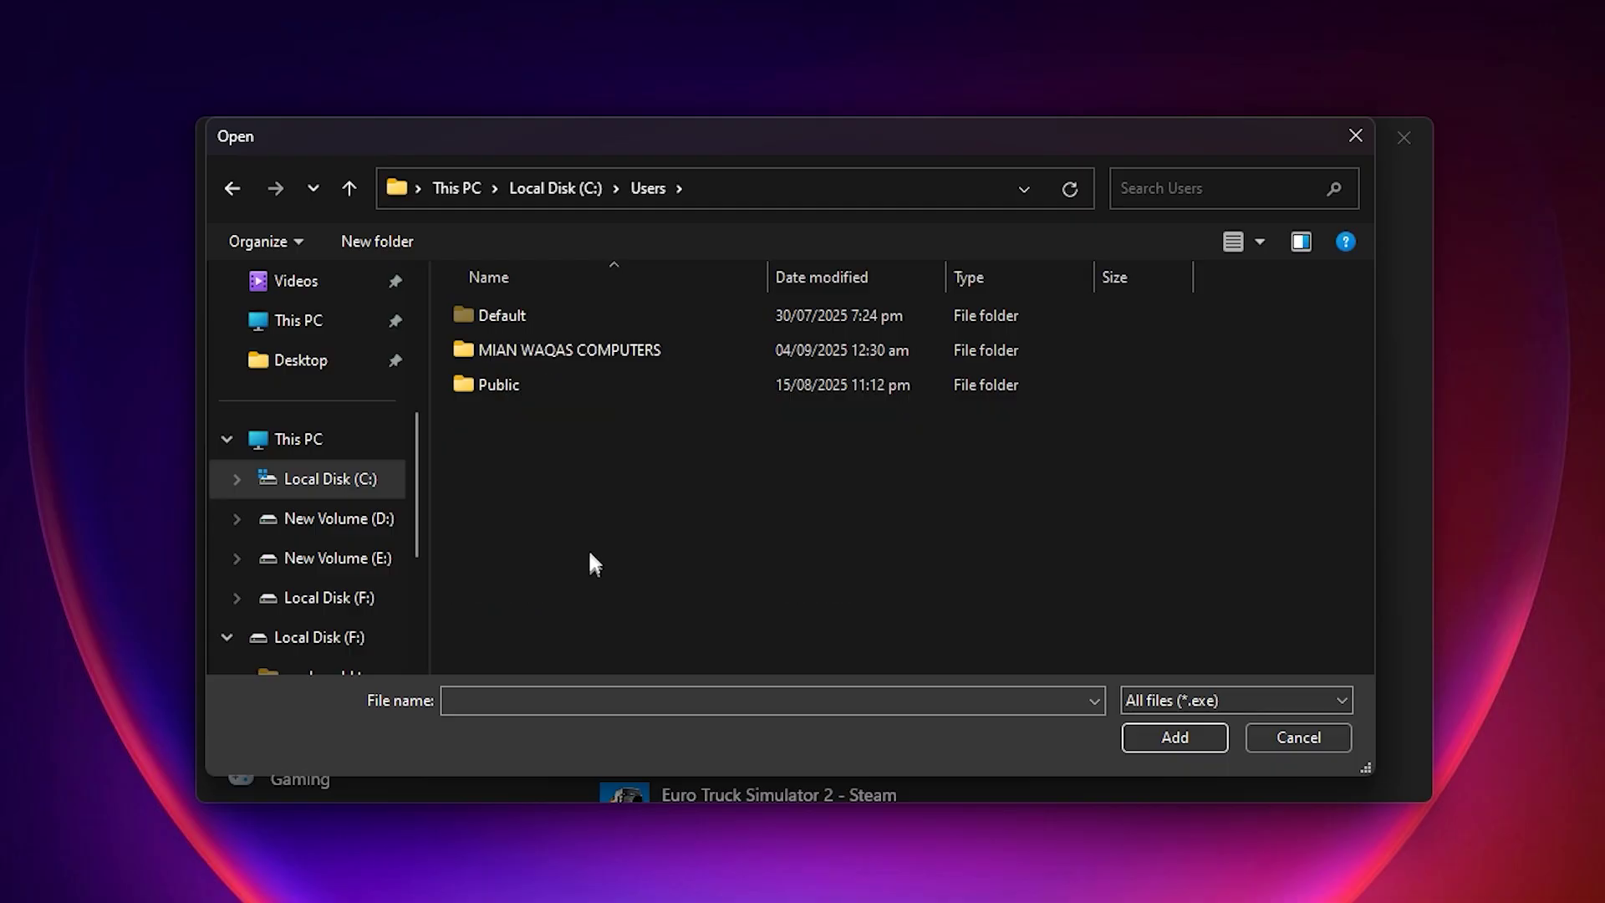
double_click(582, 349)
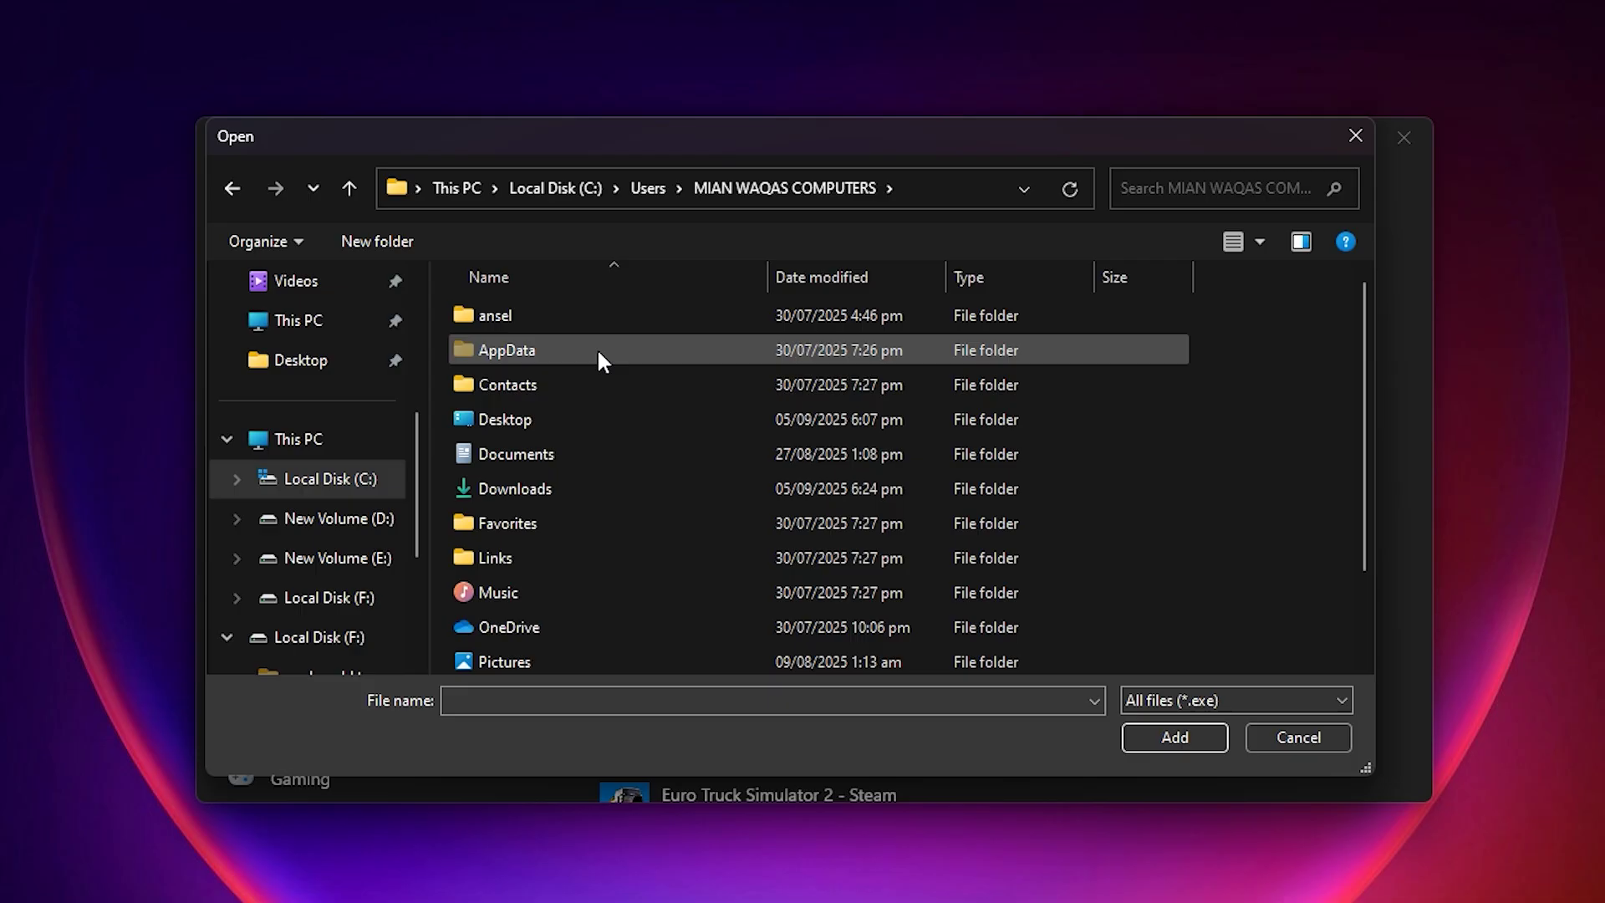
double_click(597, 350)
double_click(550, 319)
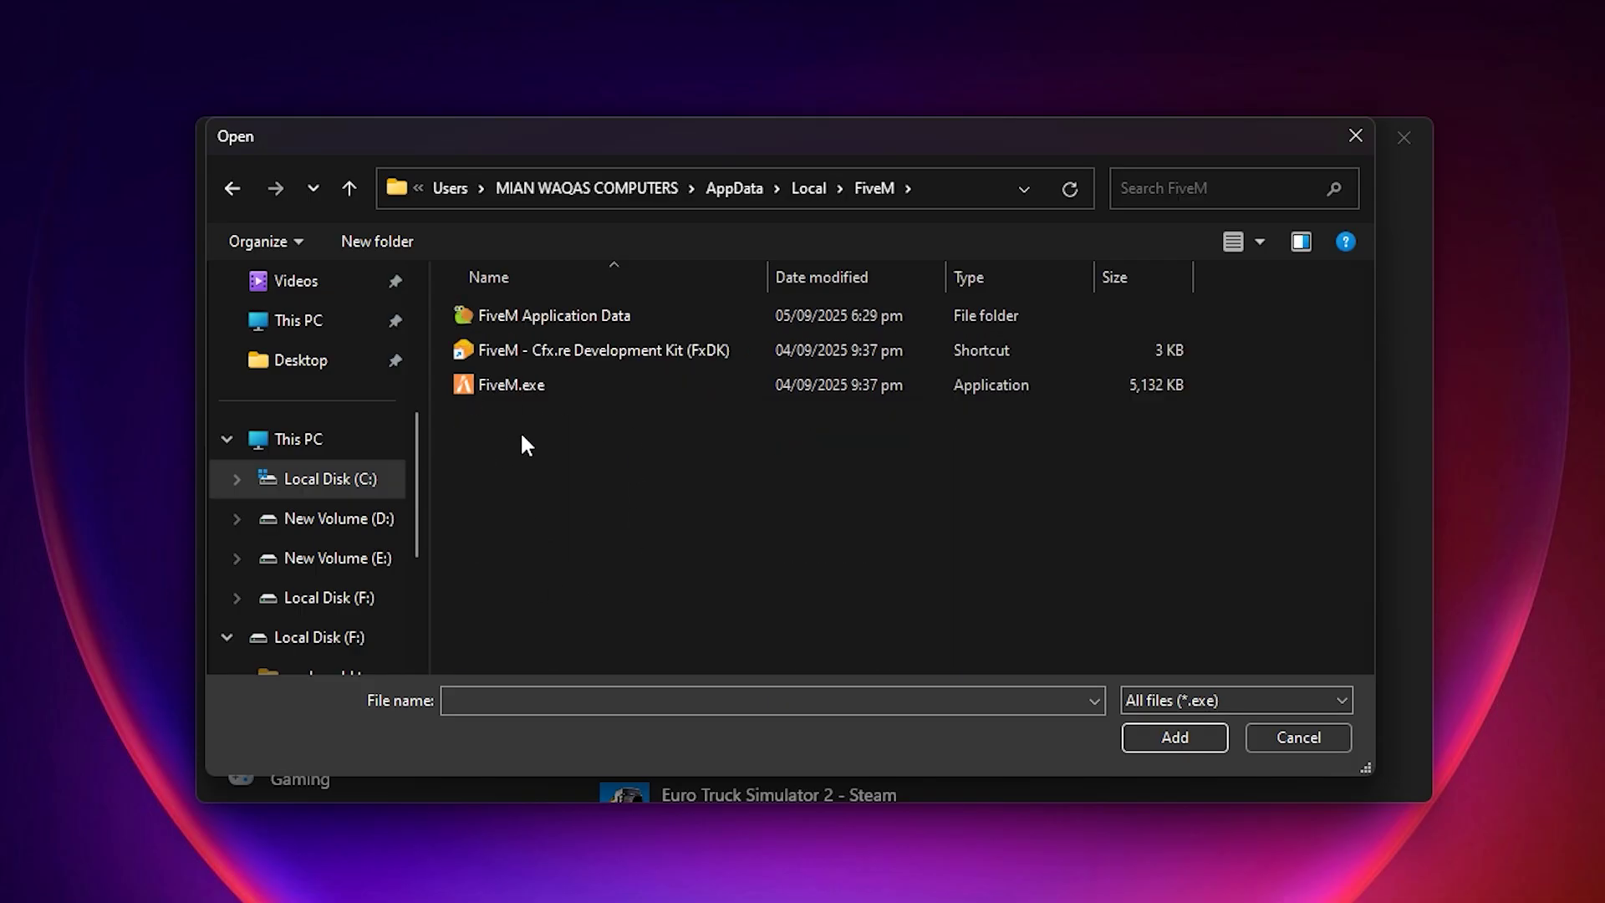
click(544, 385)
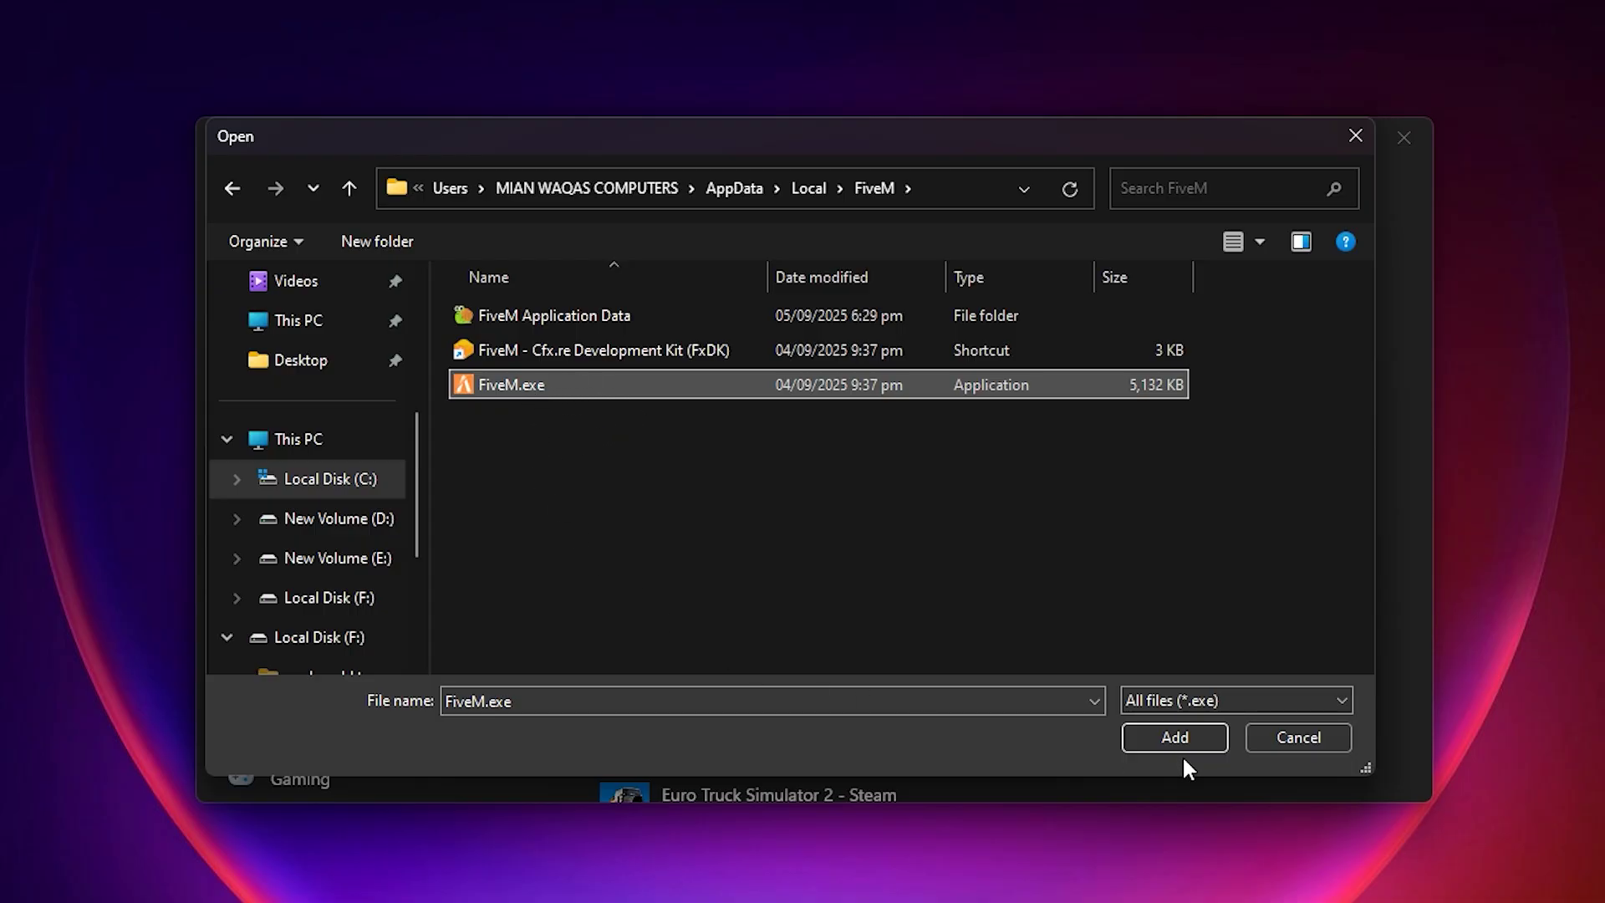
Step: Add FiveM.exe and save its graphics preference as High performance (NVIDIA GeForce GTX 1050 Ti)
click(1166, 733)
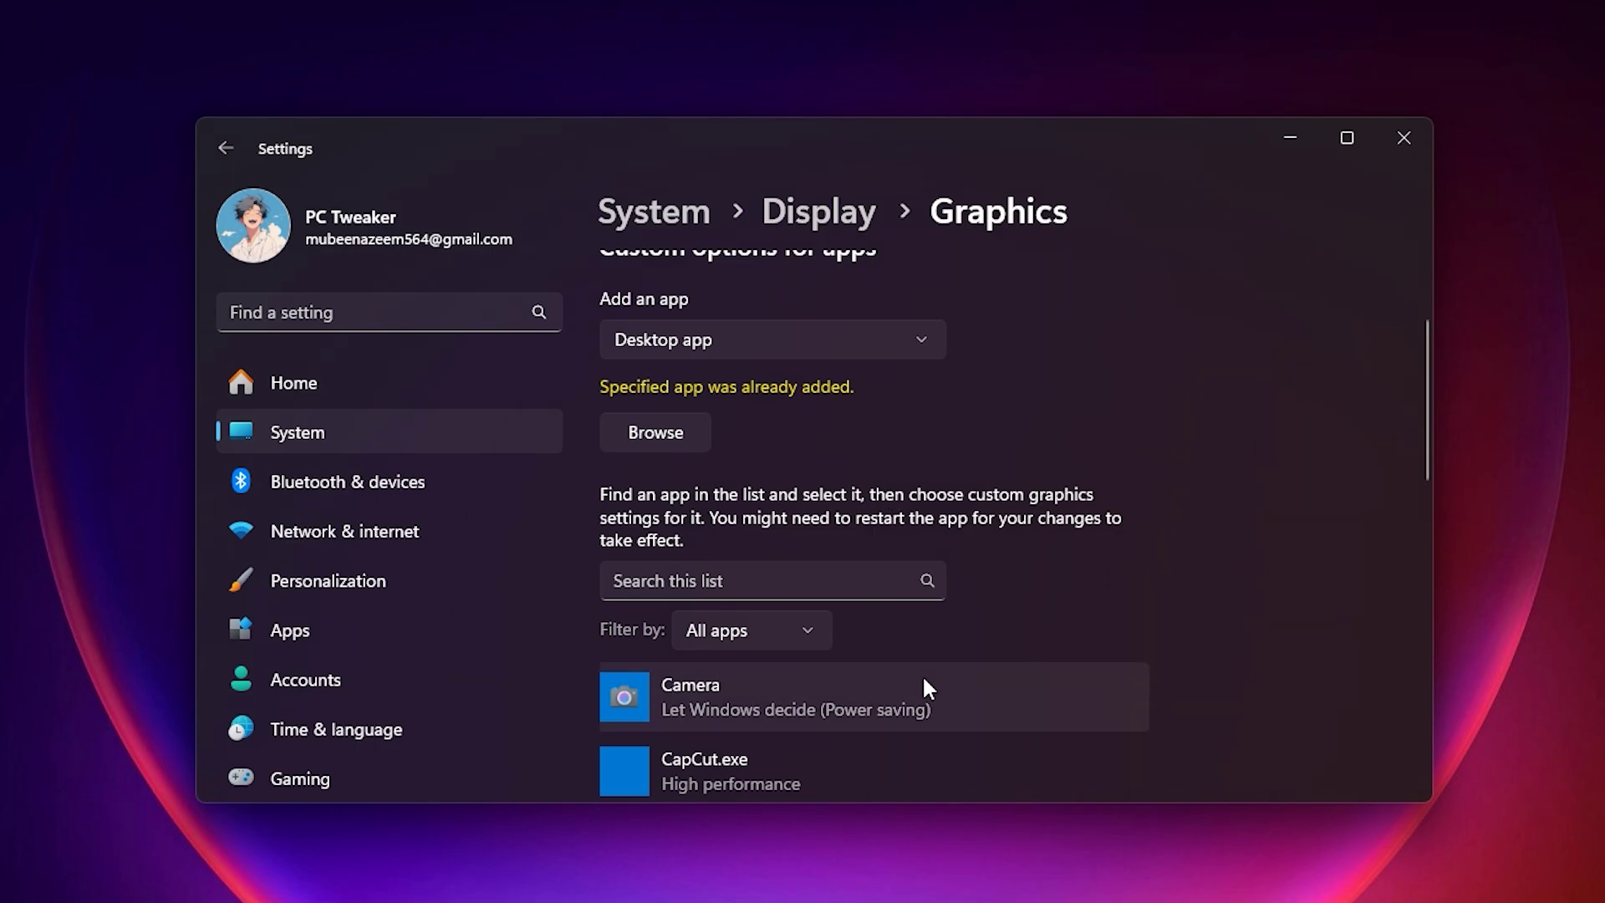
scroll(923, 678, down, 6)
click(765, 350)
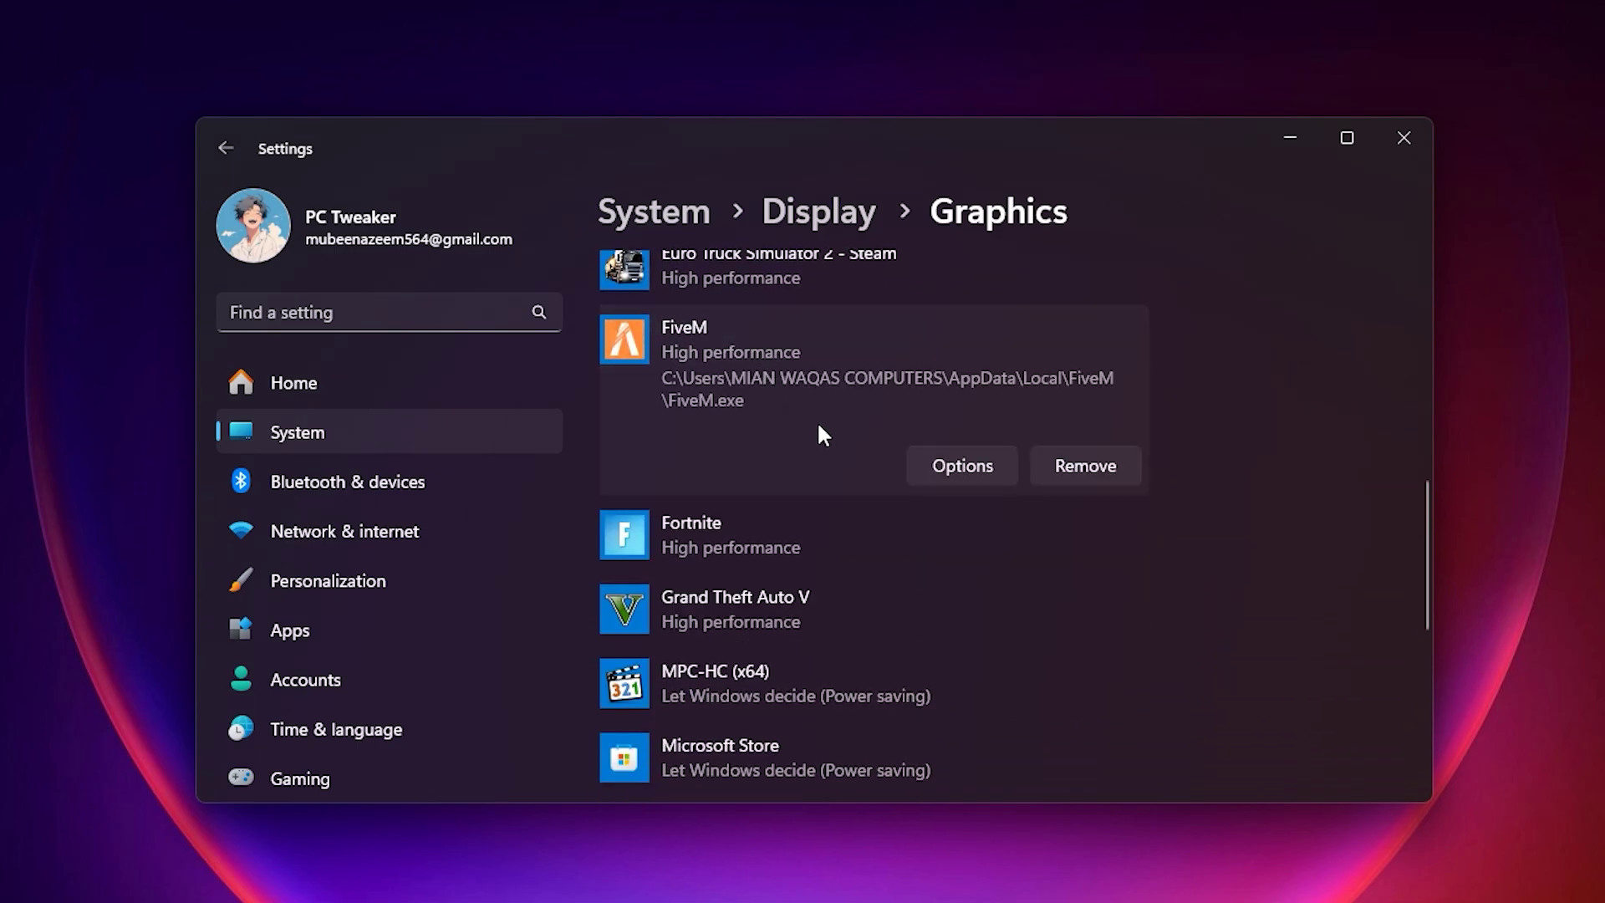
scroll(817, 428, up, 2)
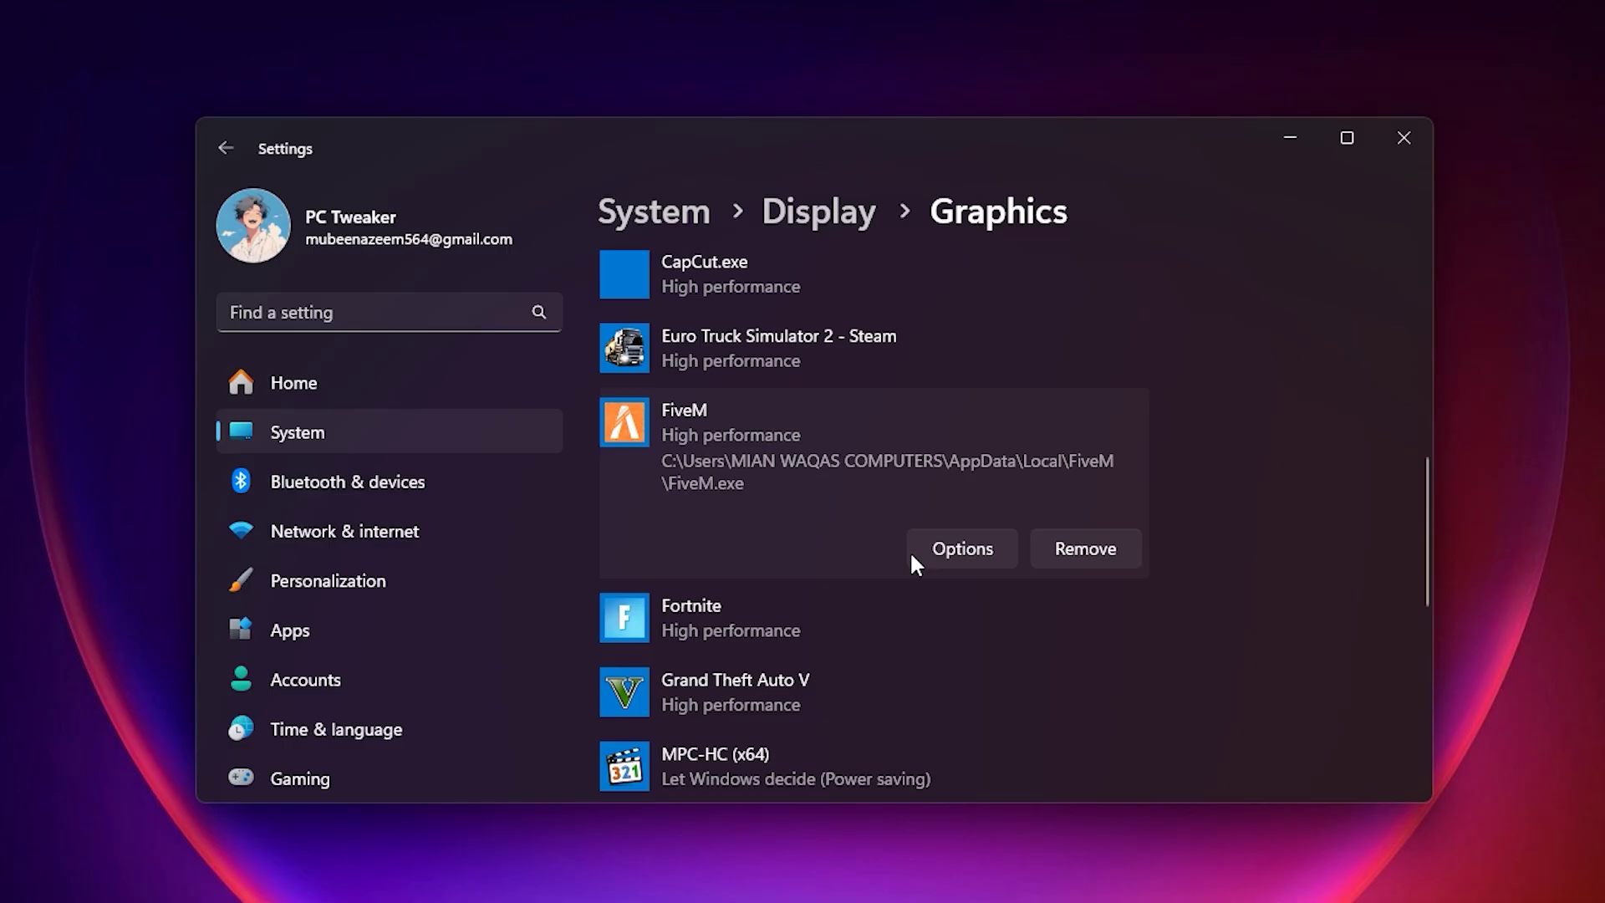
click(957, 555)
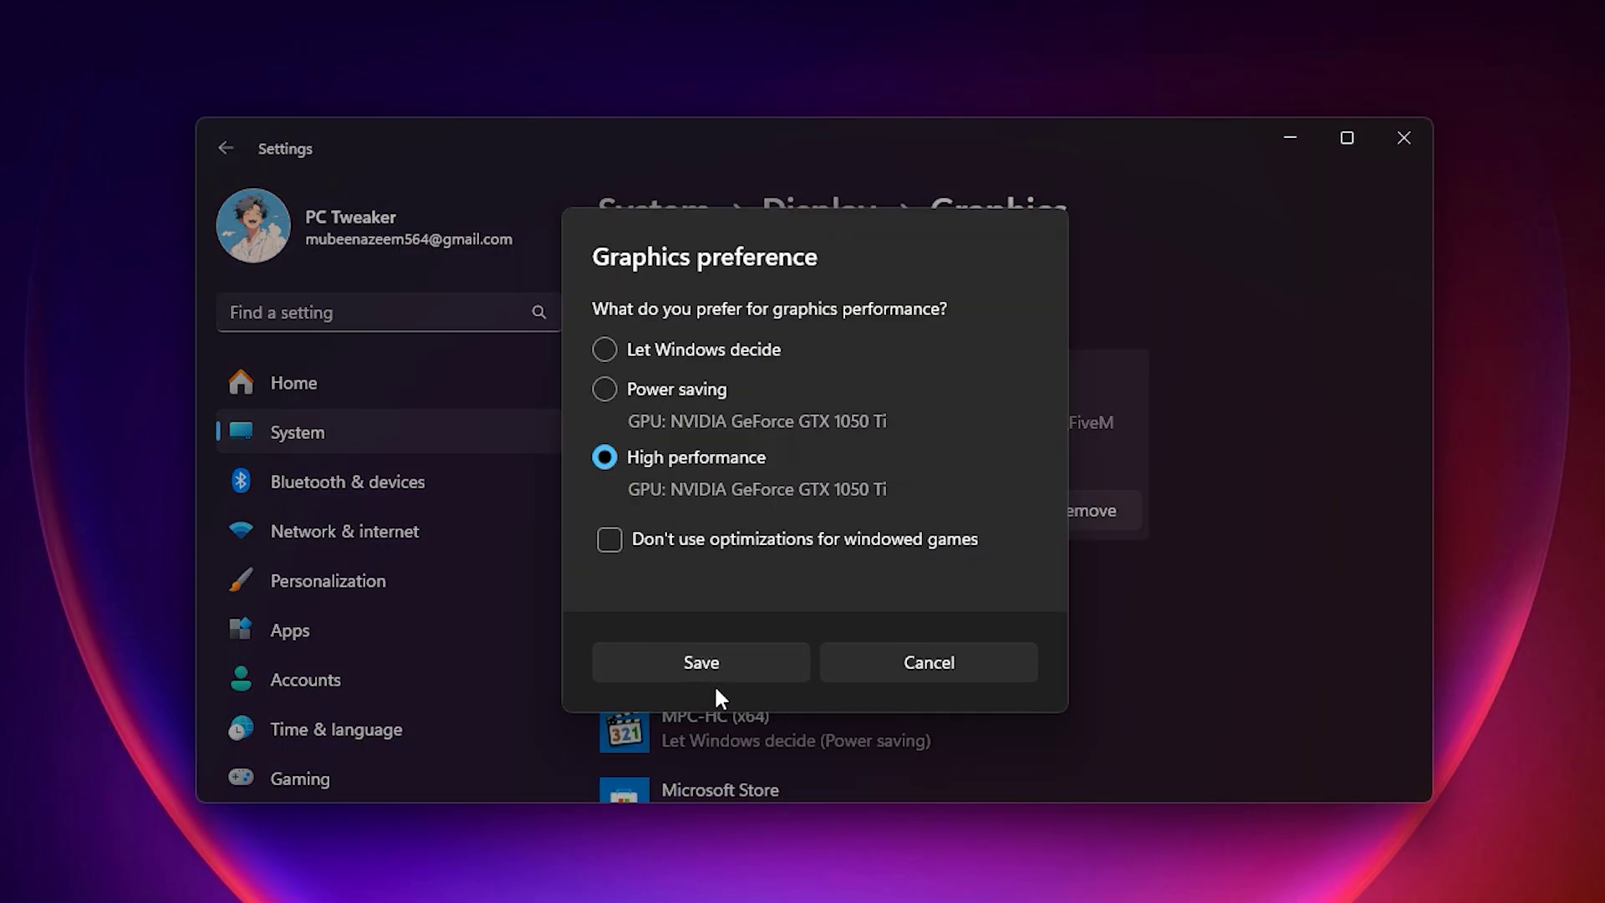
click(694, 669)
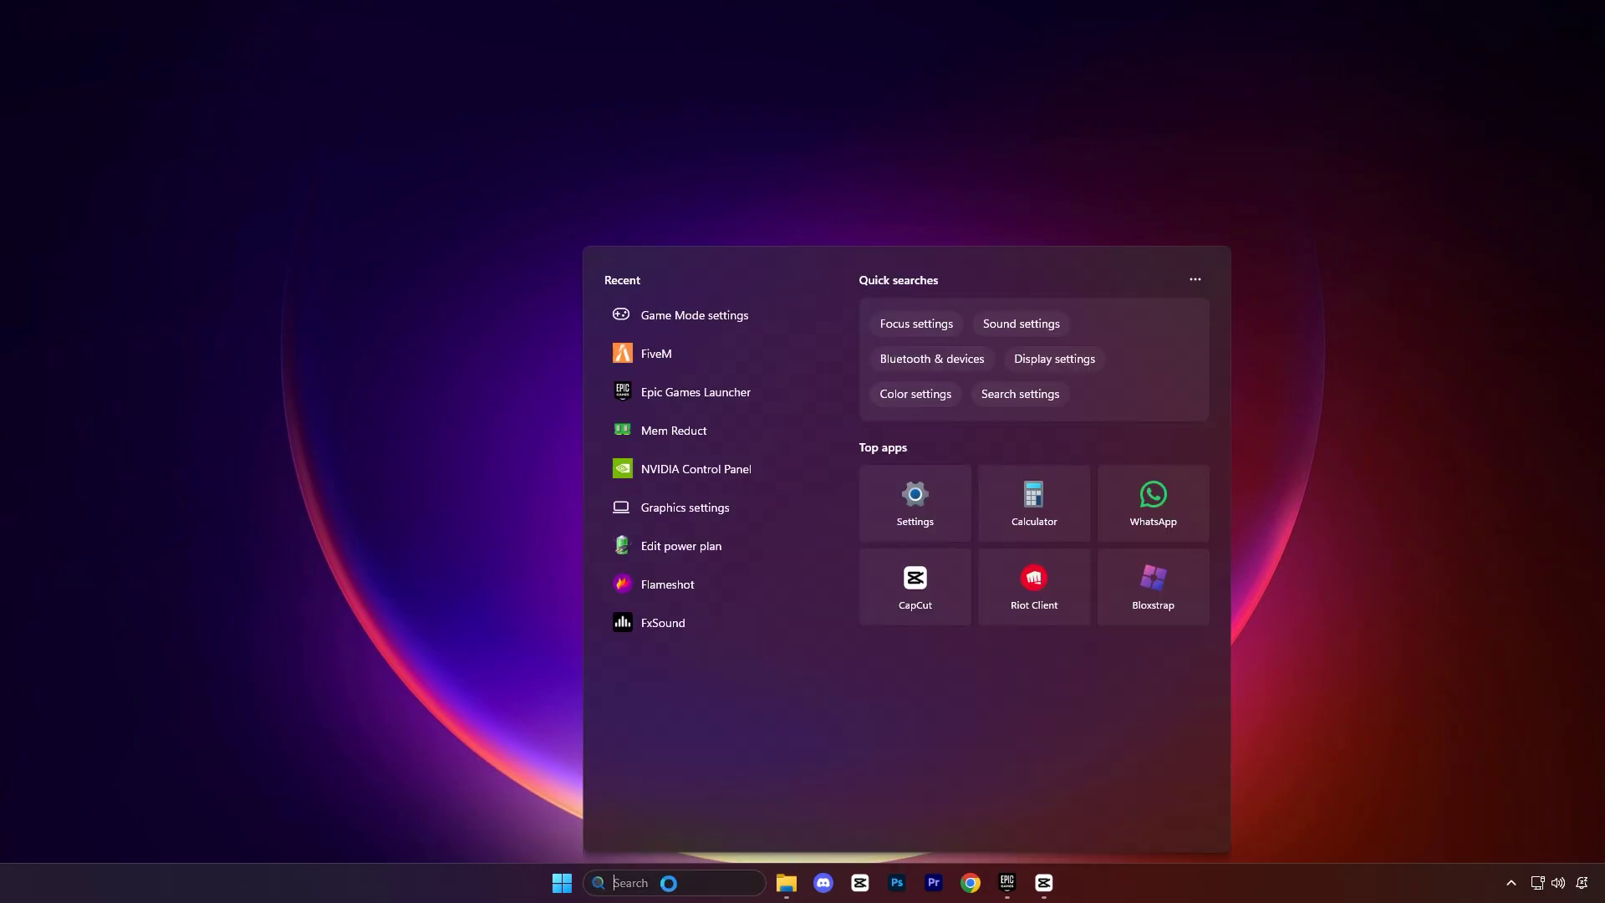
Step: Search 'advanced' and open System Properties' Performance Options on the Advanced tab
text(ADVANCED)
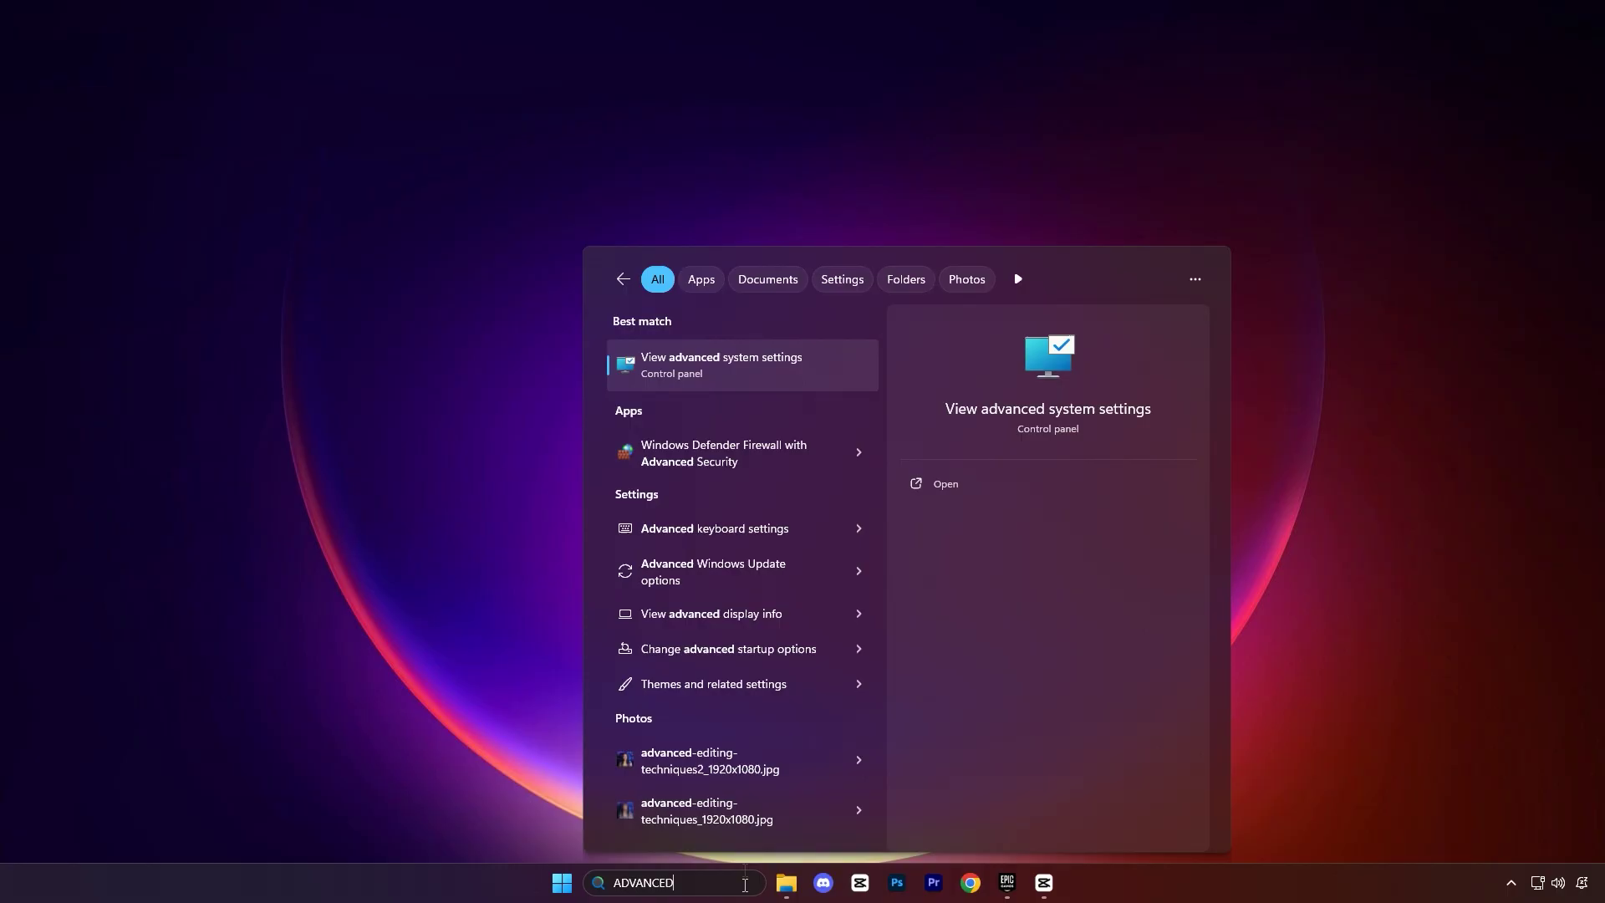
click(677, 386)
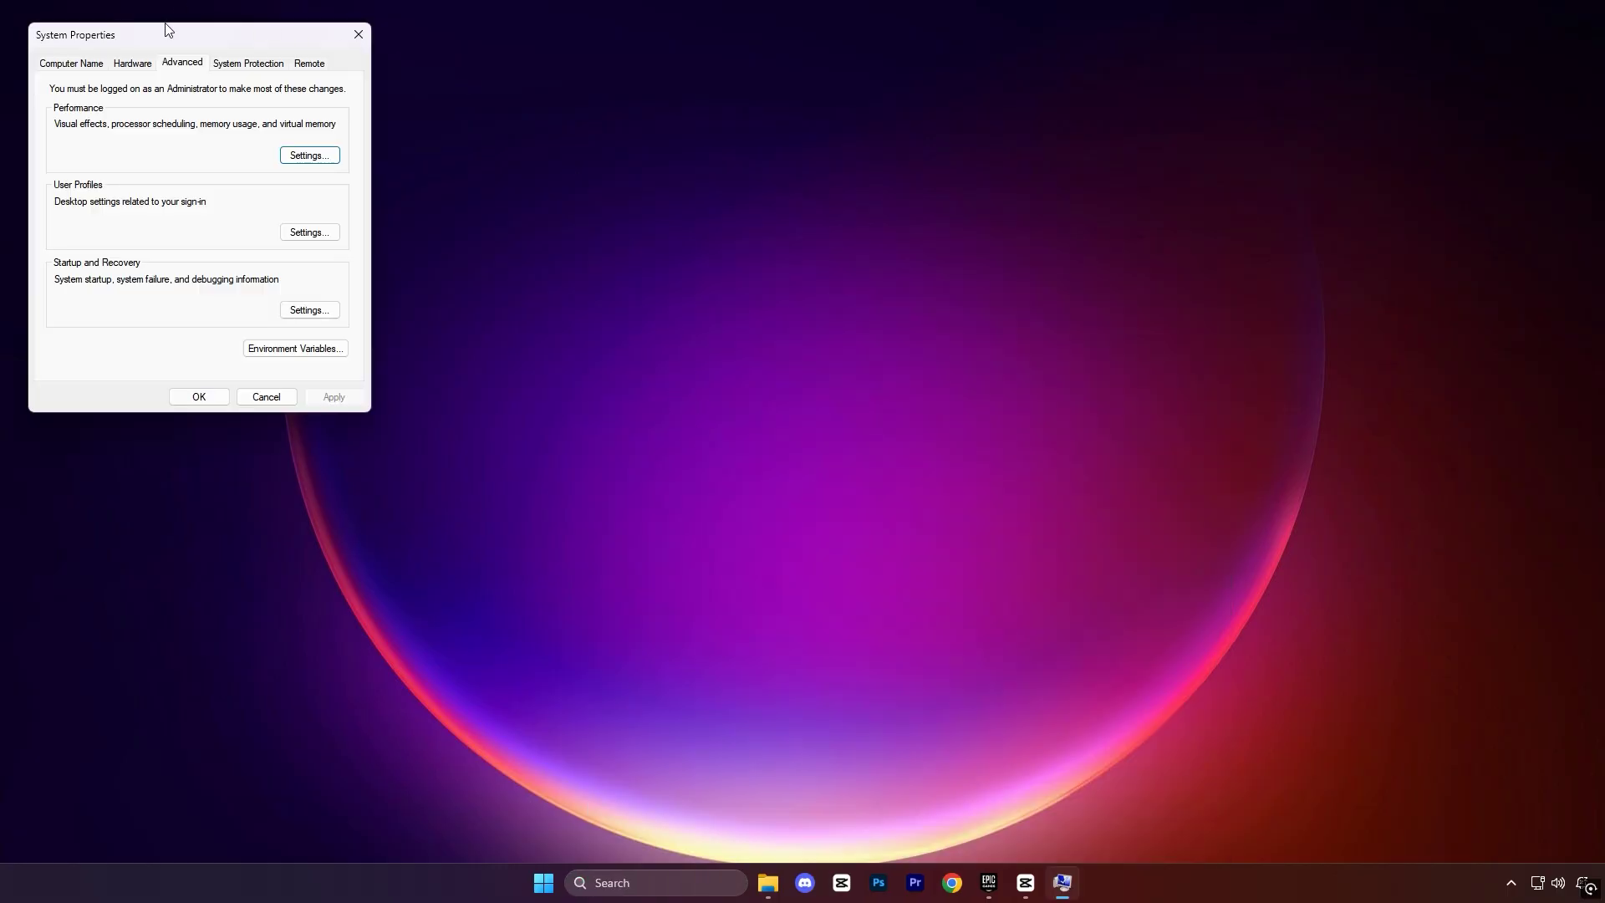
drag(165, 27, 727, 199)
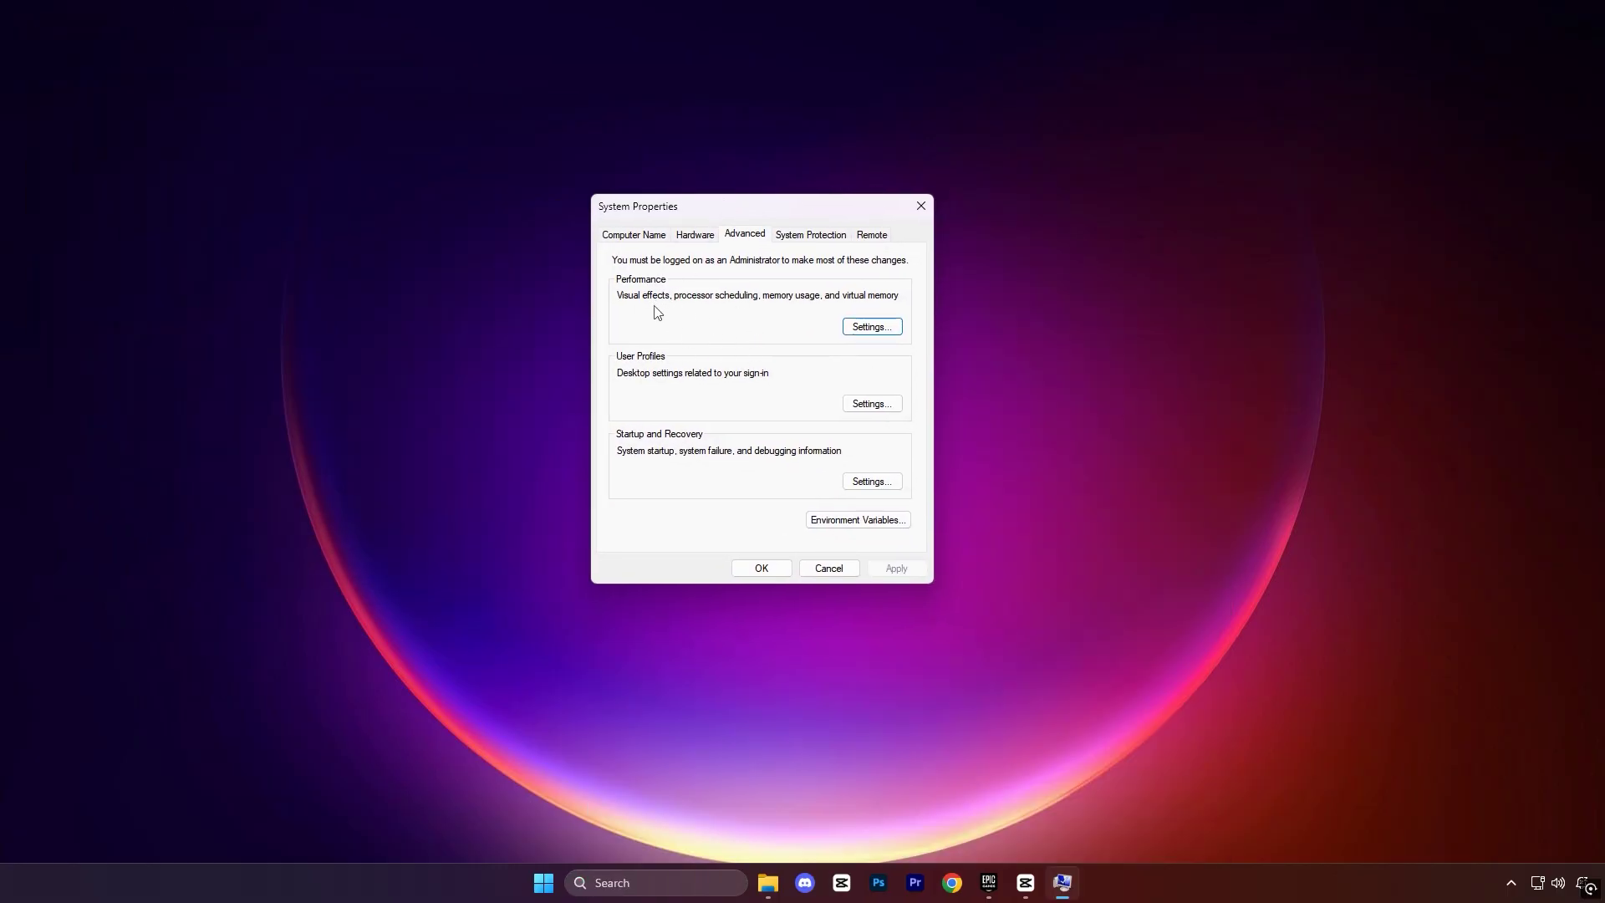
click(872, 326)
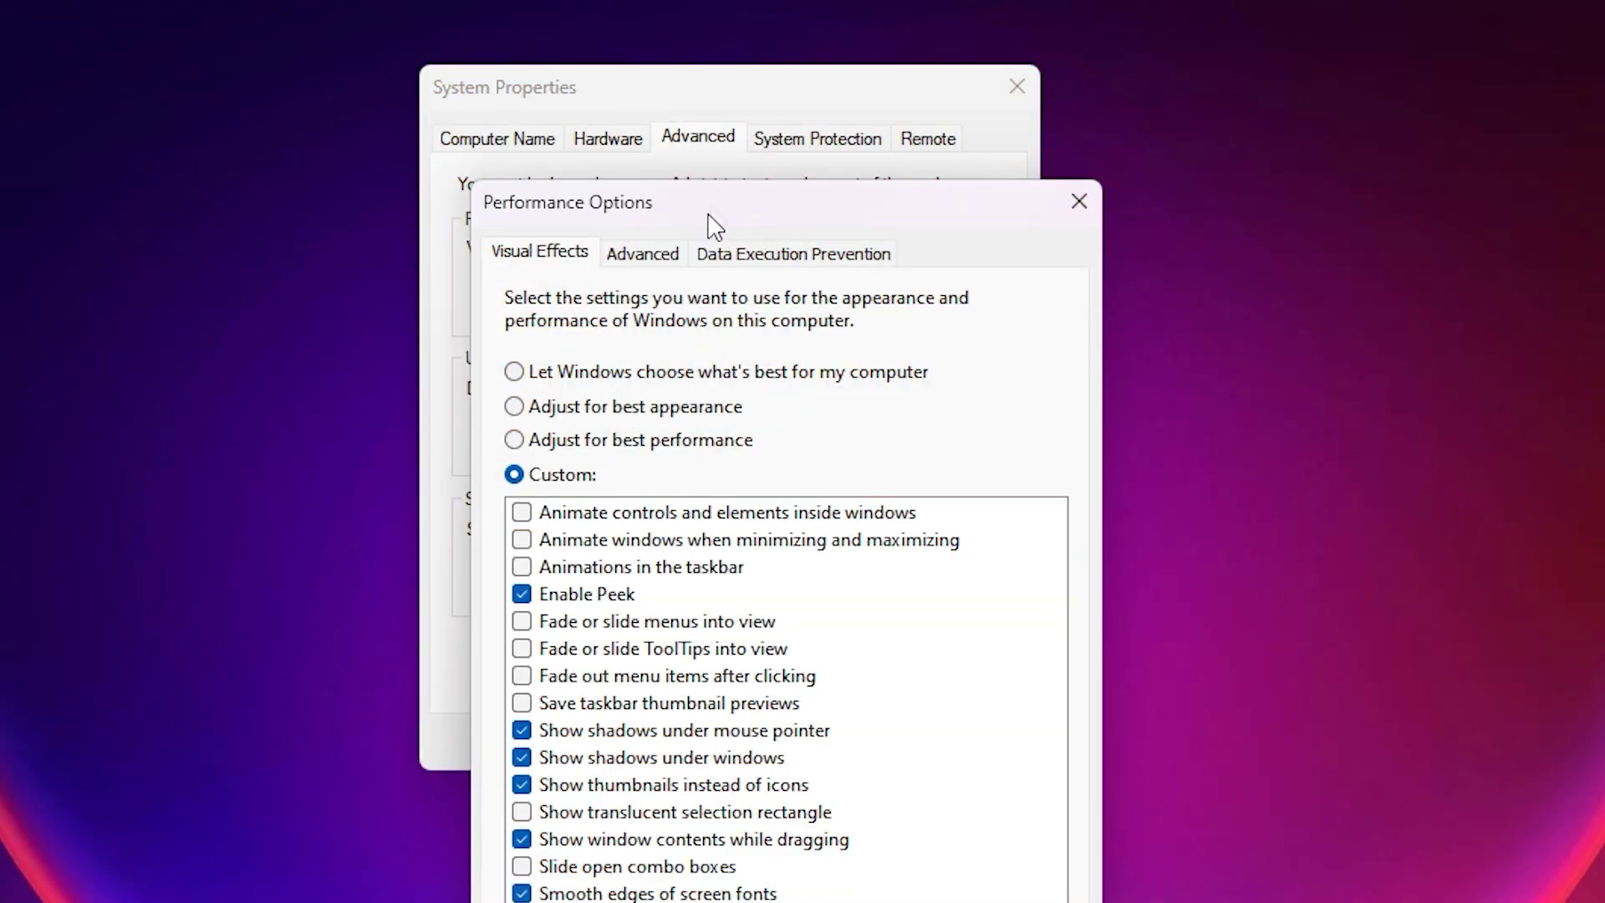
drag(710, 221, 692, 86)
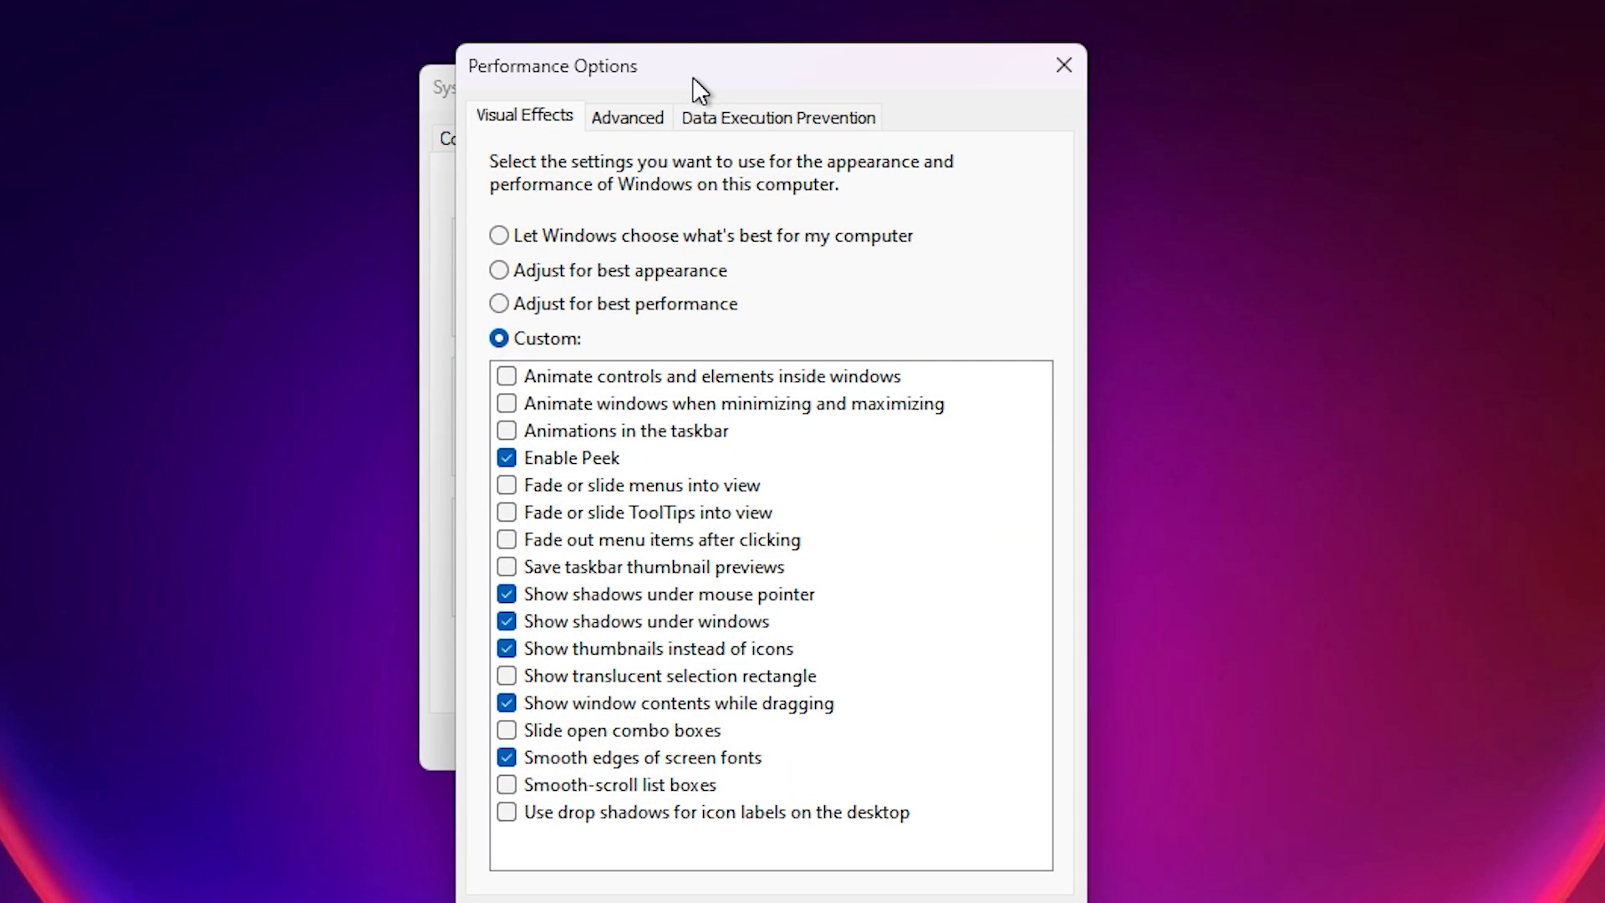
click(611, 124)
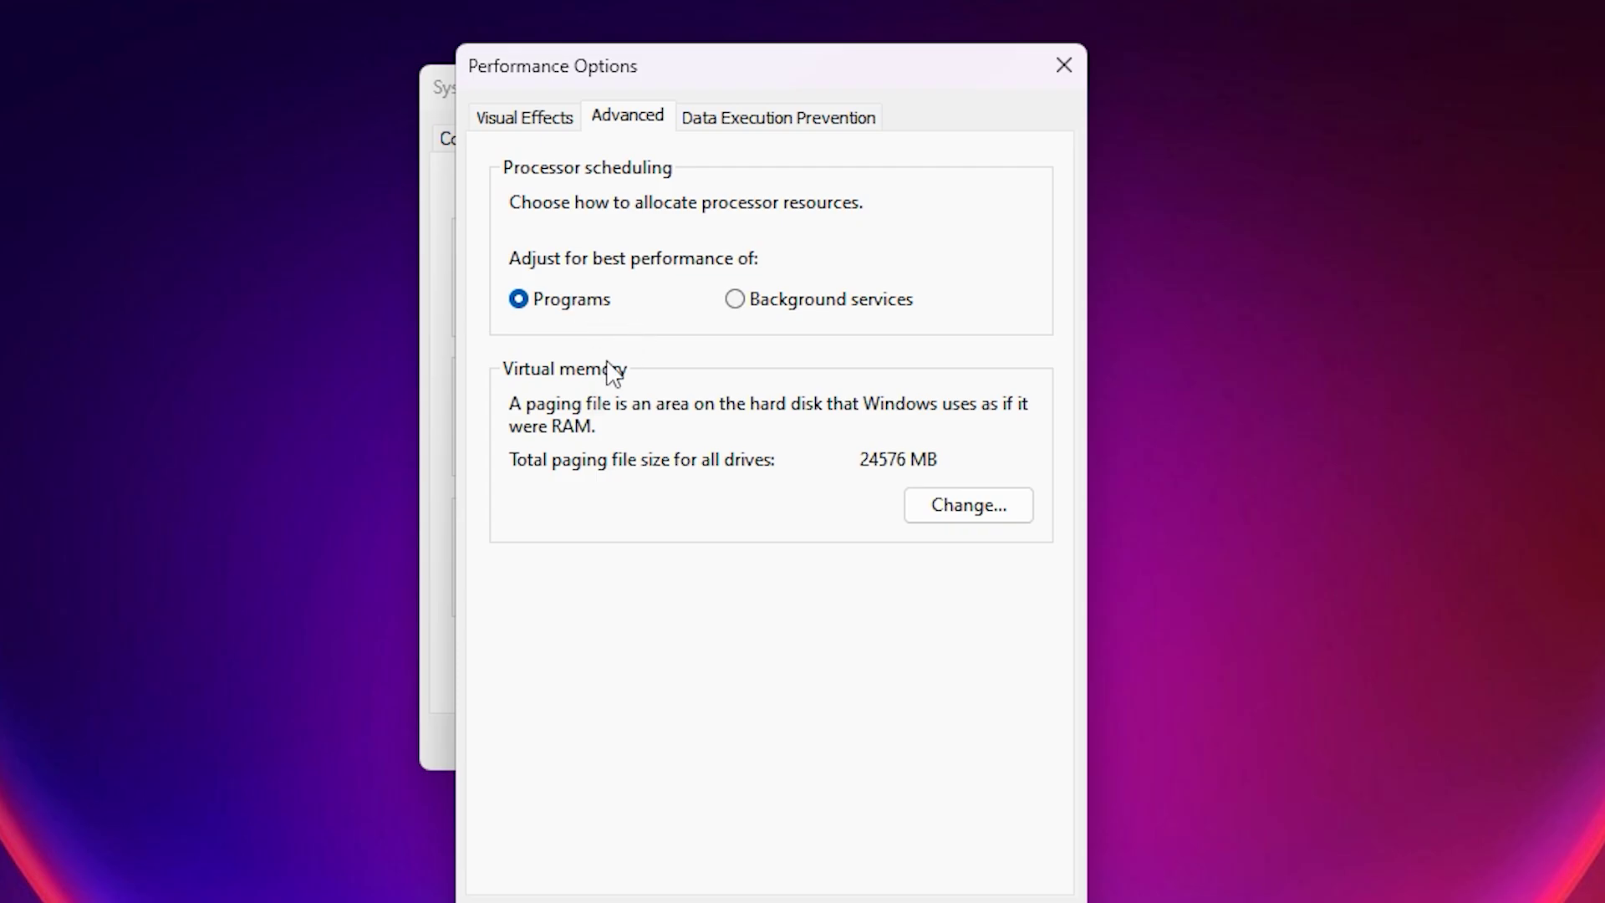
Step: Open Virtual Memory and set drive C:'s initial paging size to 1361 MB
click(947, 514)
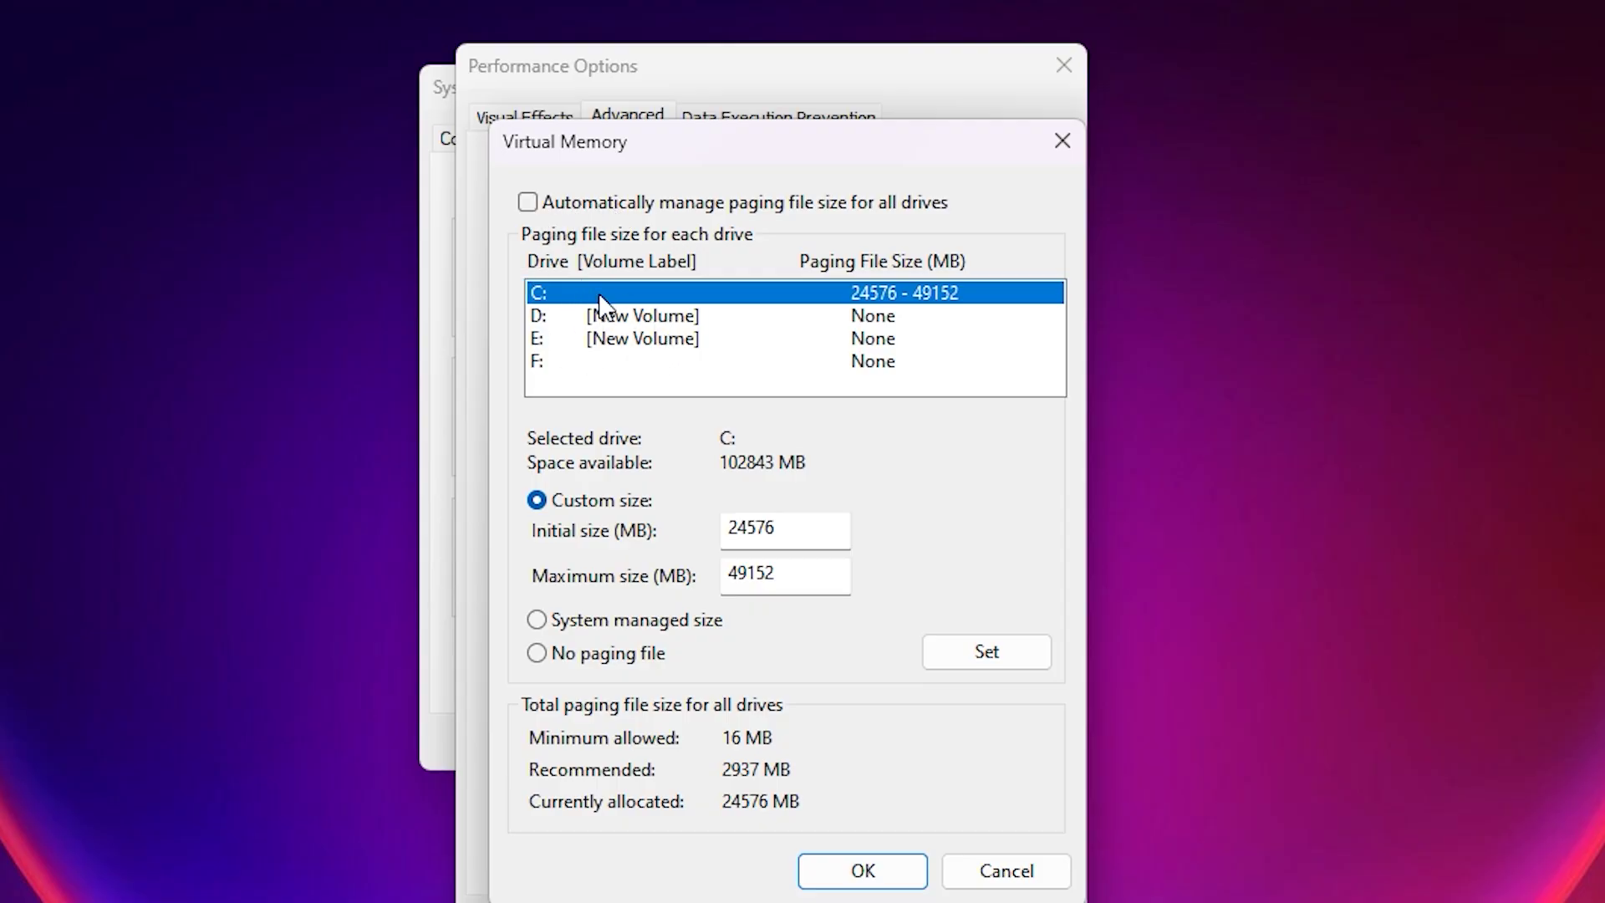
drag(794, 535, 716, 548)
text(1361)
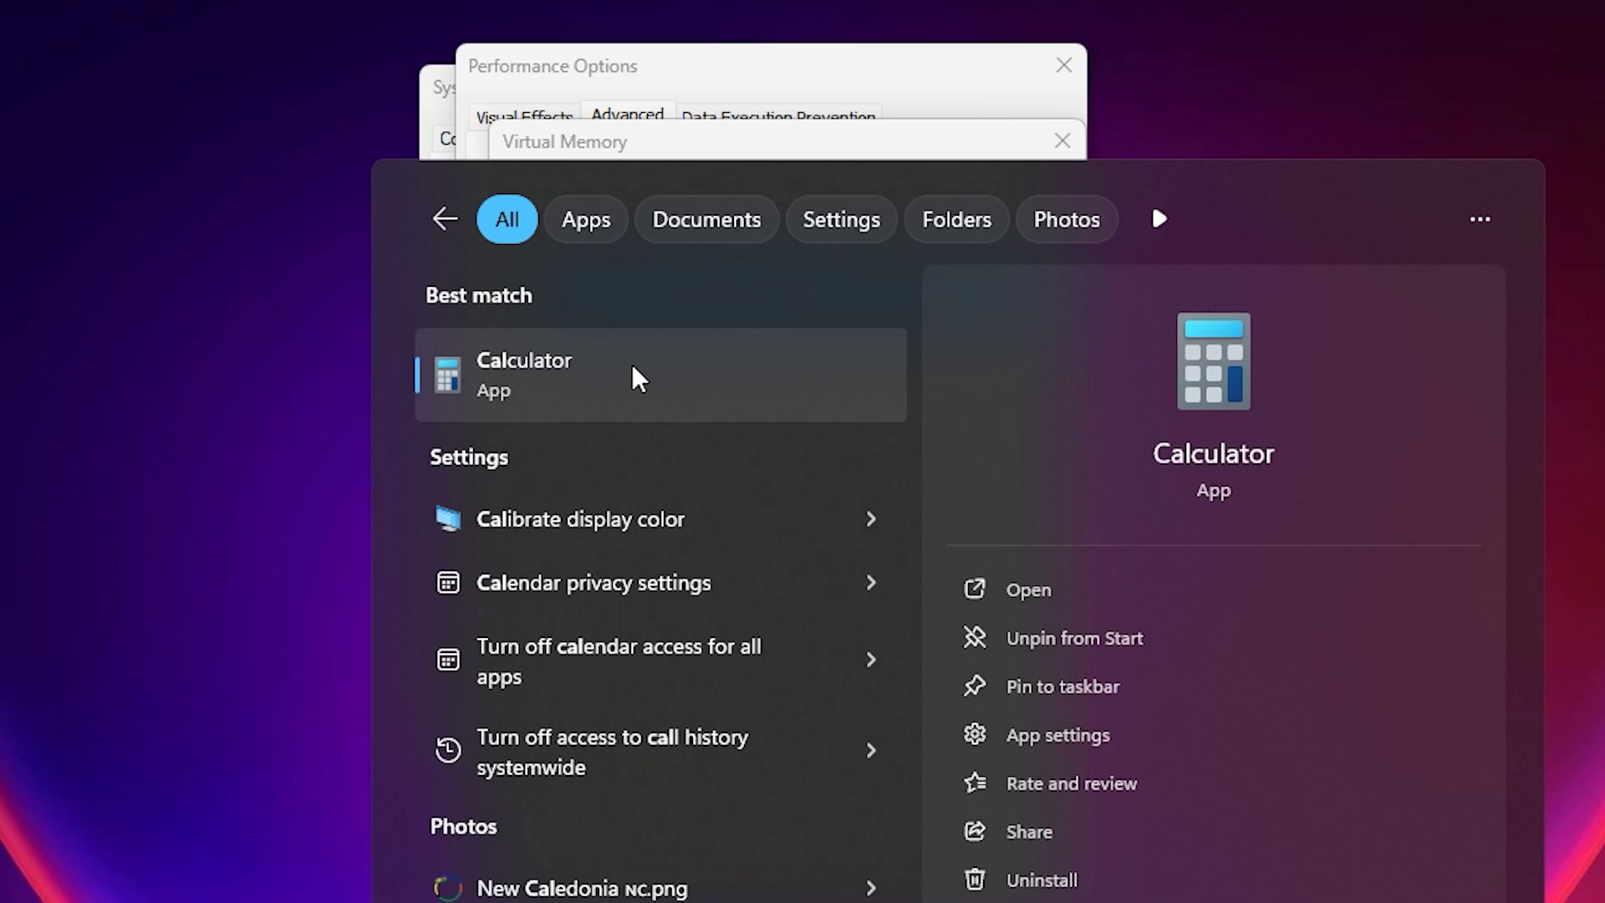
Step: Compute 16 × 1024 ÷ 2 = 8,192 in Calculator
click(632, 366)
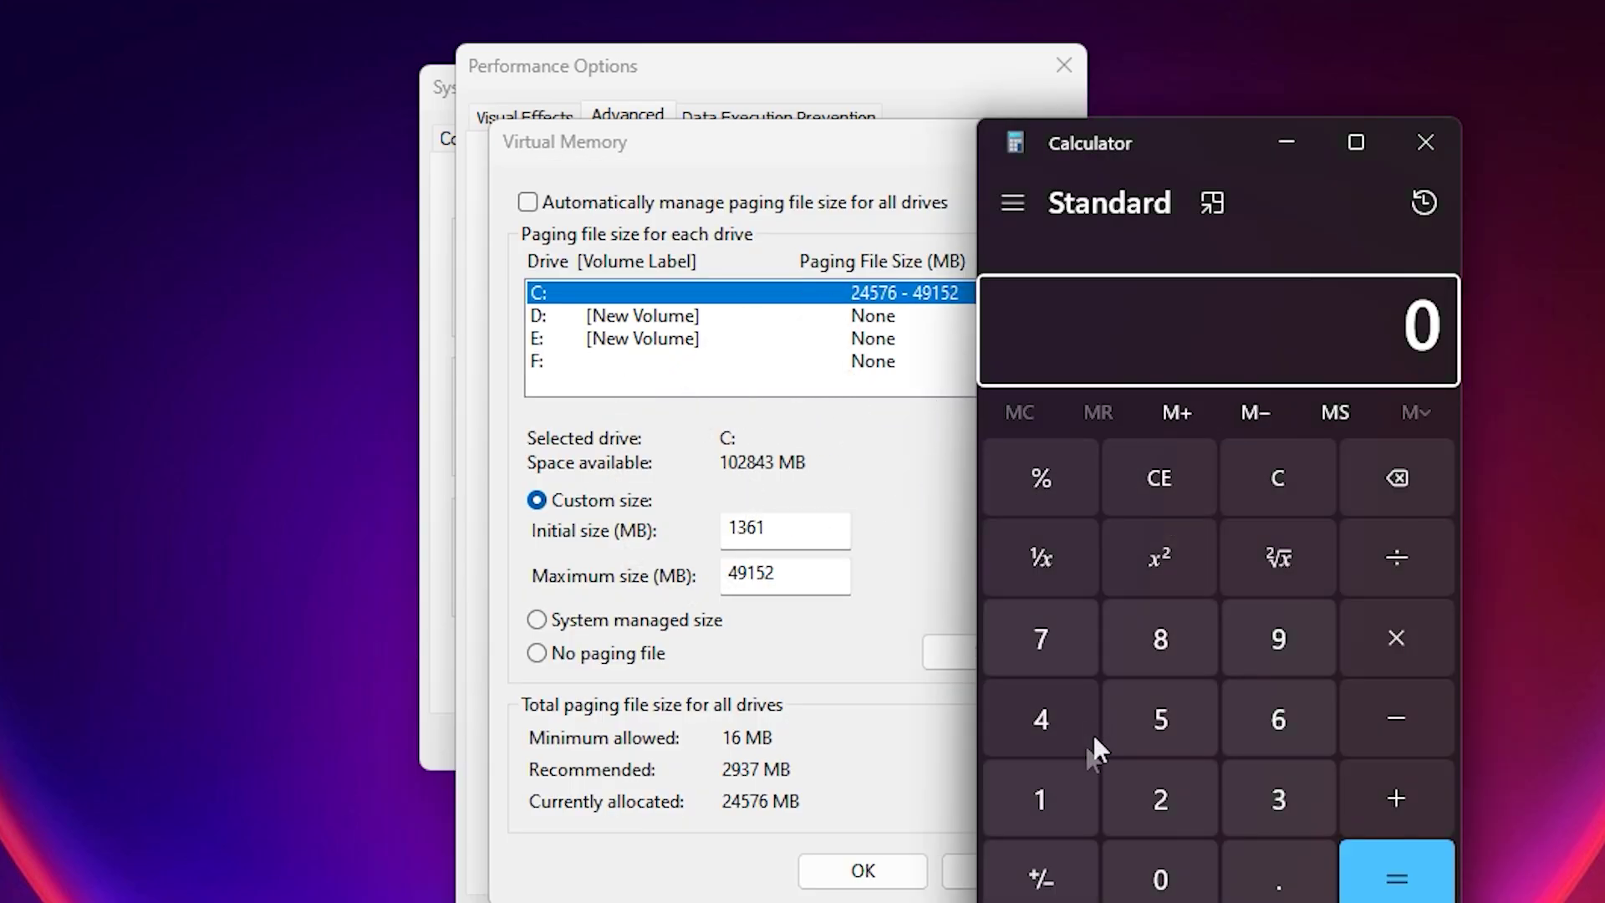
click(1058, 804)
click(1270, 740)
click(1370, 635)
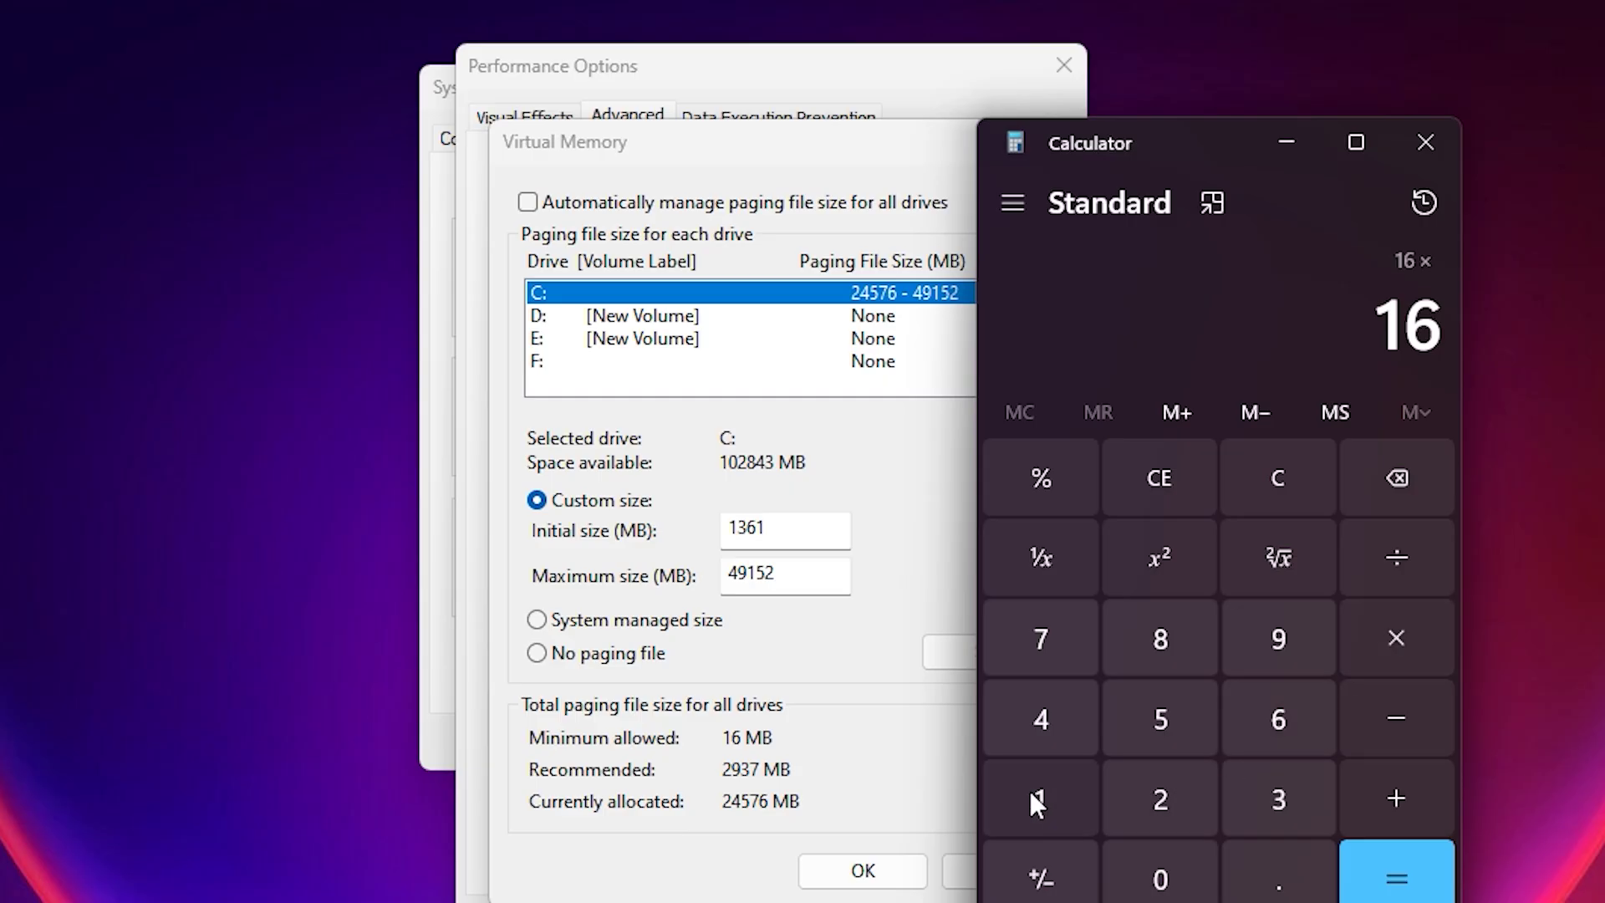
click(1030, 791)
click(1157, 873)
click(1160, 799)
click(1078, 744)
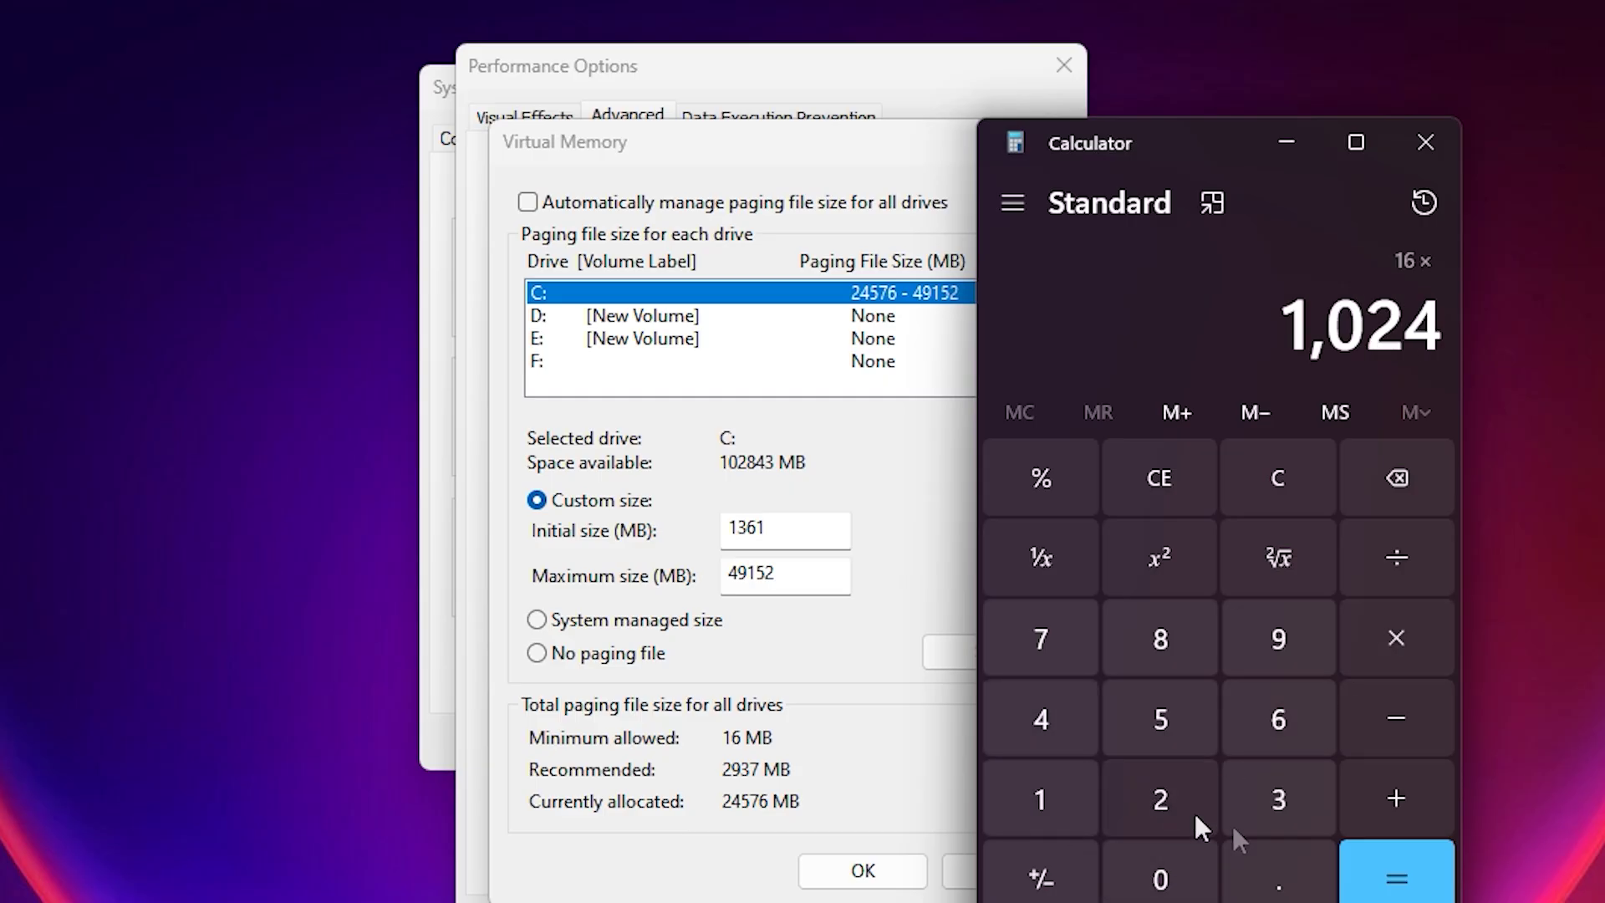
click(1390, 865)
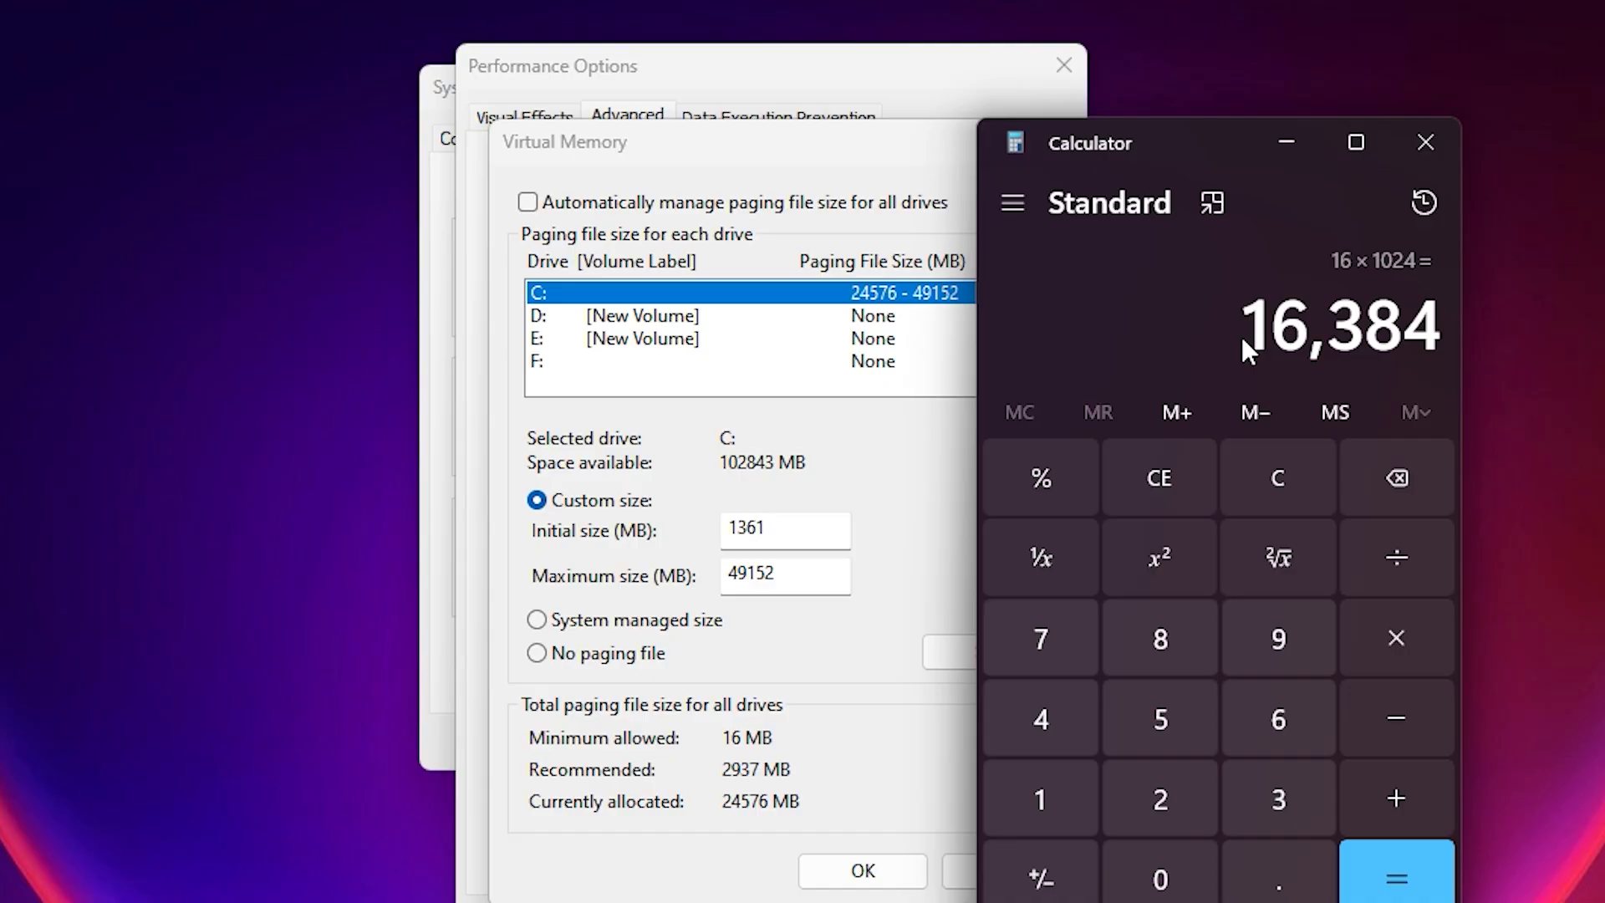
click(1396, 556)
click(1197, 810)
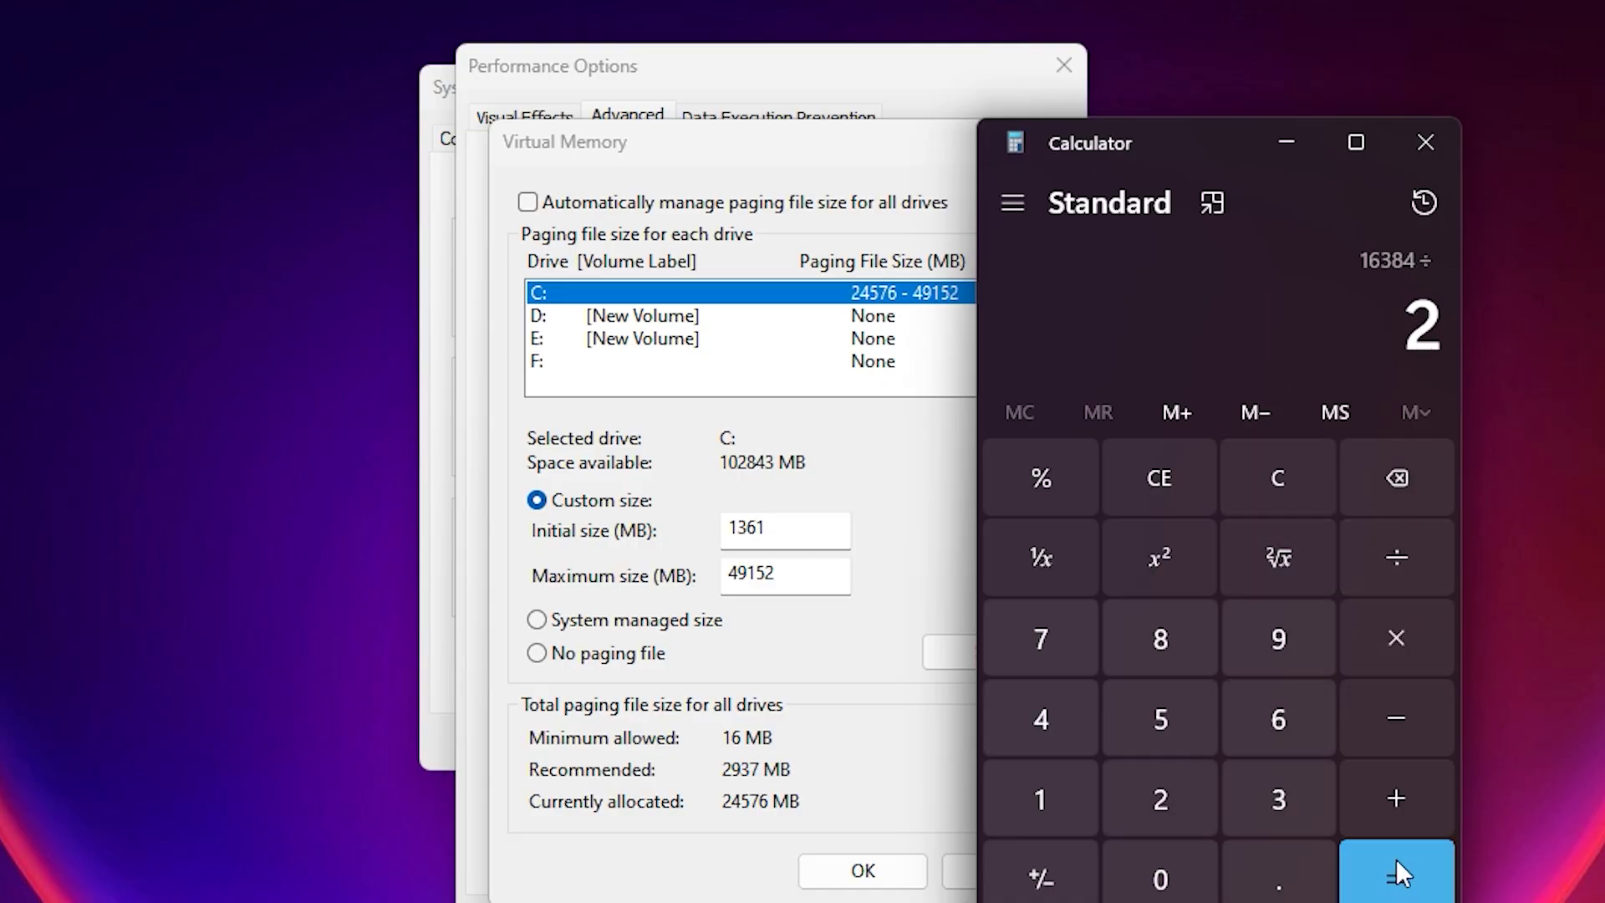
click(1396, 866)
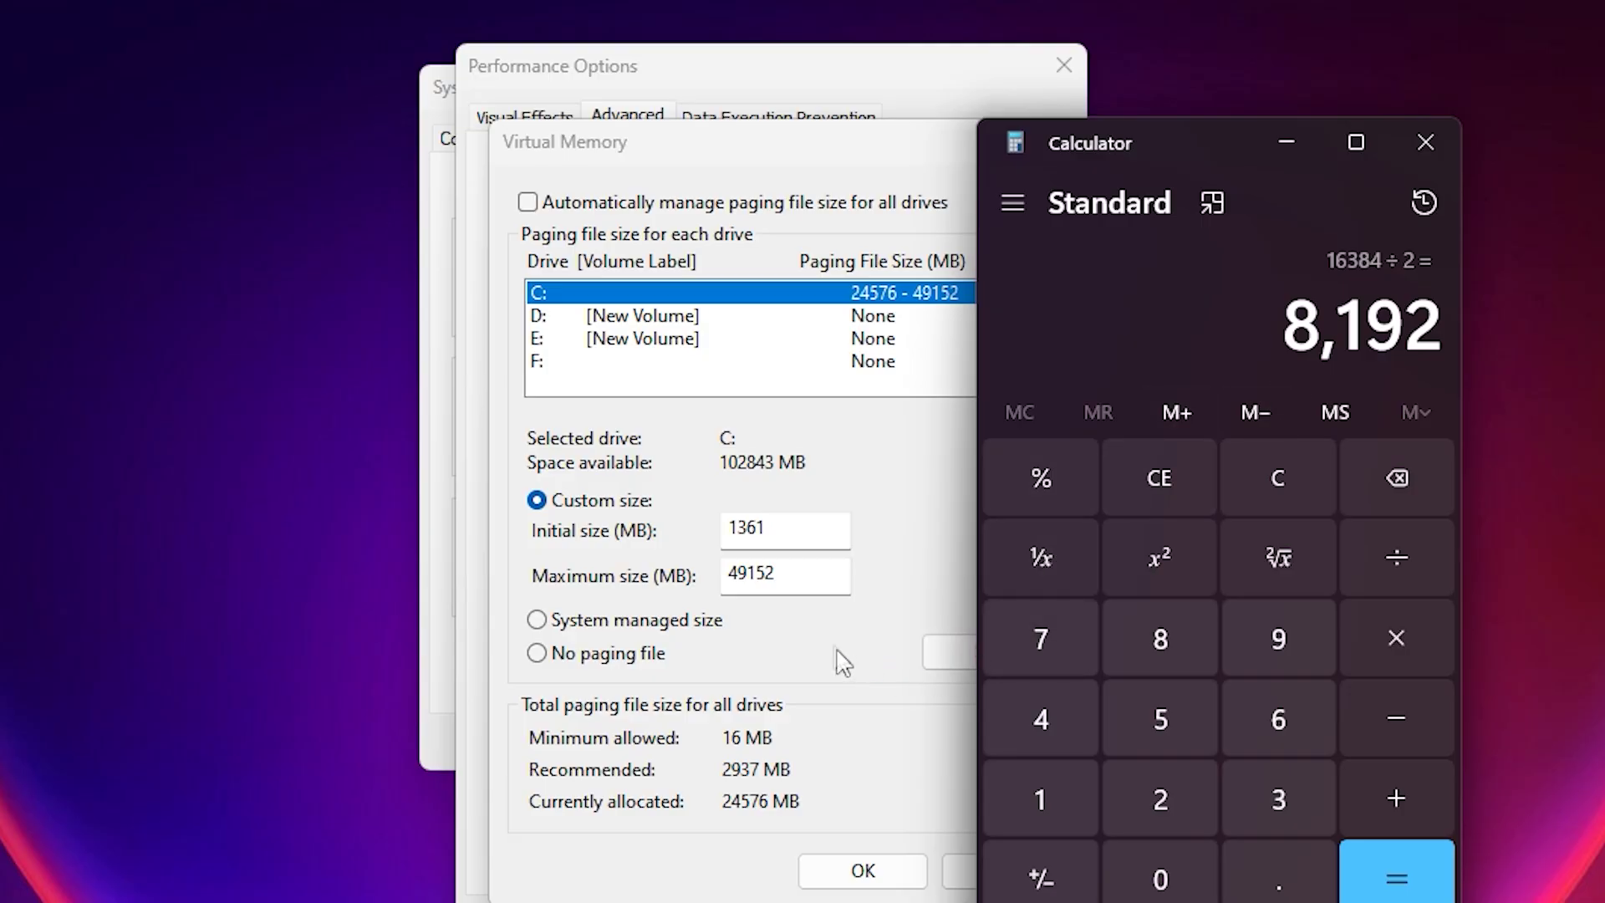
Step: Set C:'s maximum paging size to 8192 MB, close Calculator and confirm Virtual Memory
drag(823, 574, 694, 581)
text(8192)
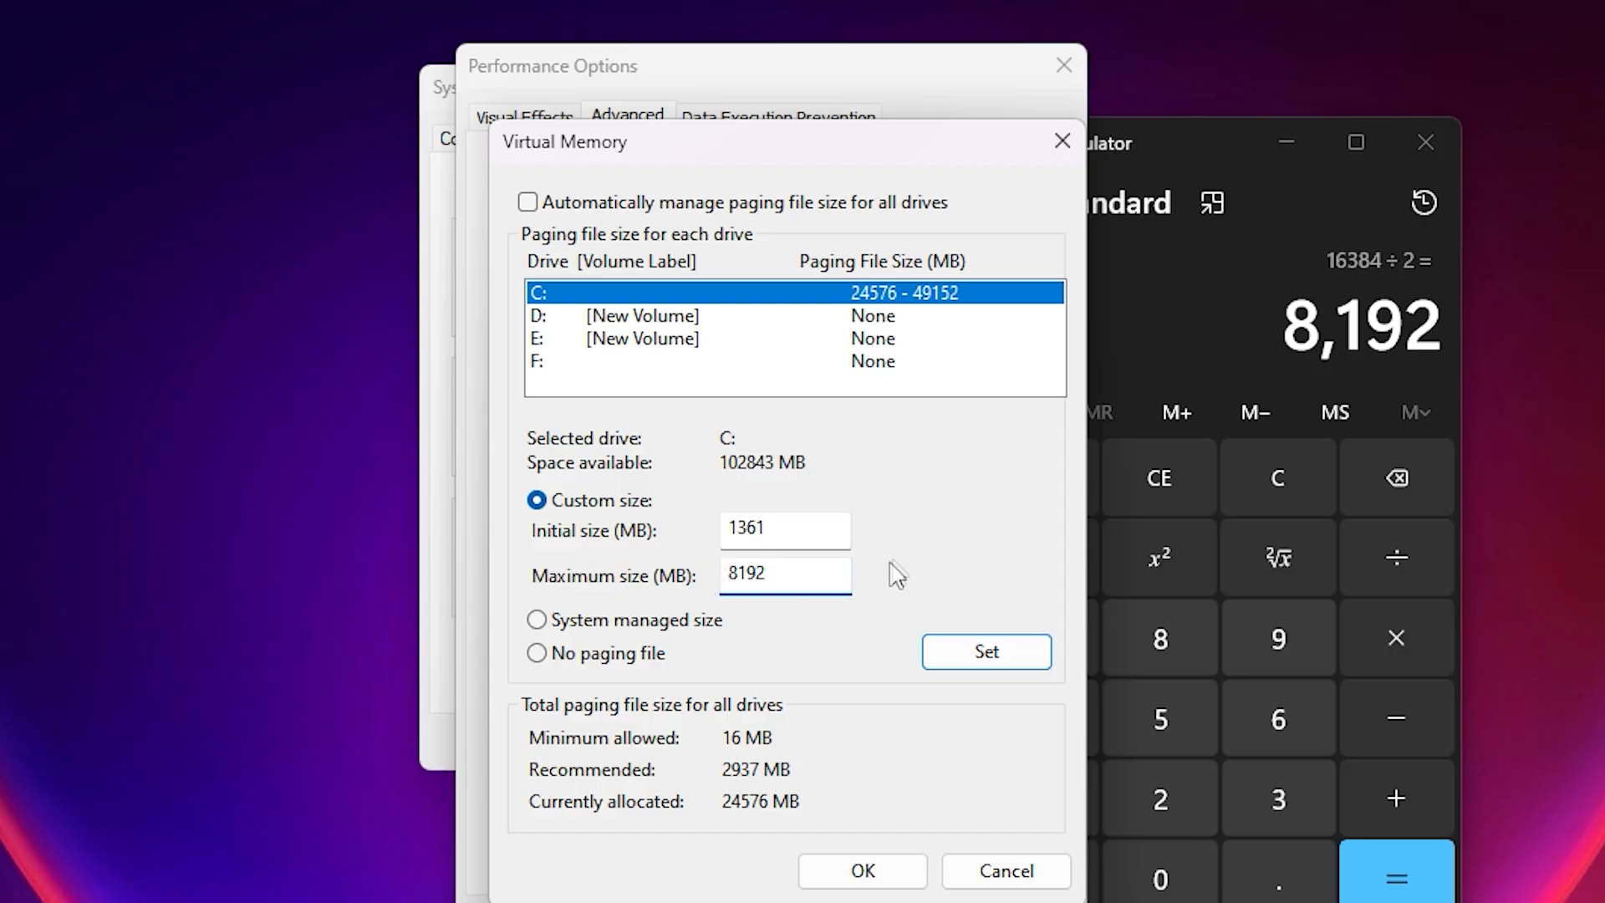
click(1425, 143)
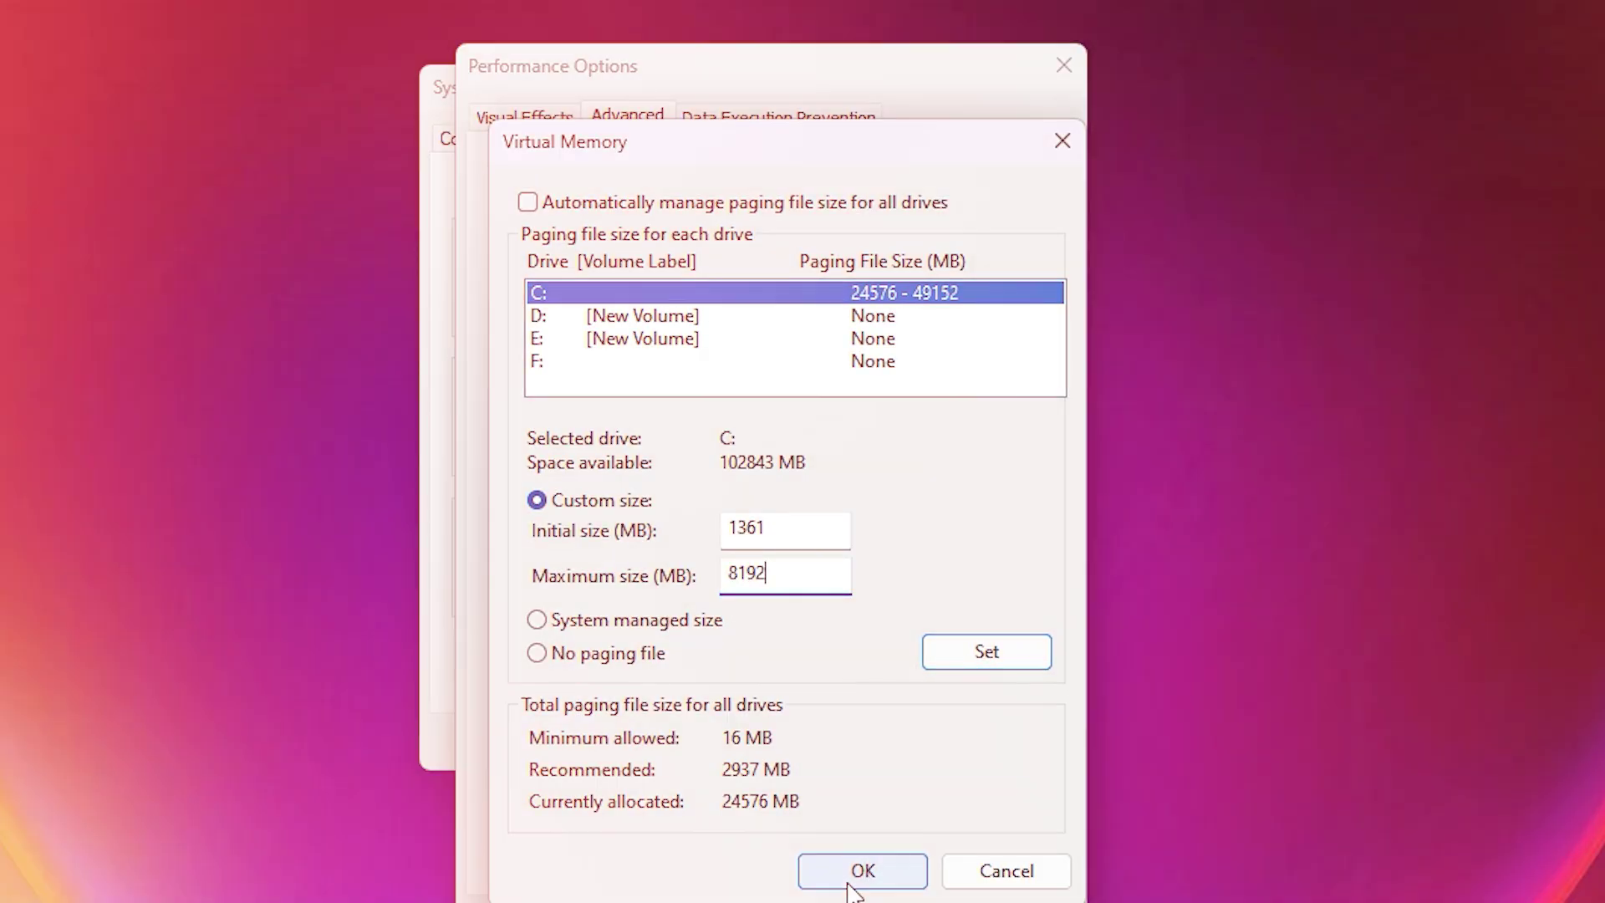
click(849, 888)
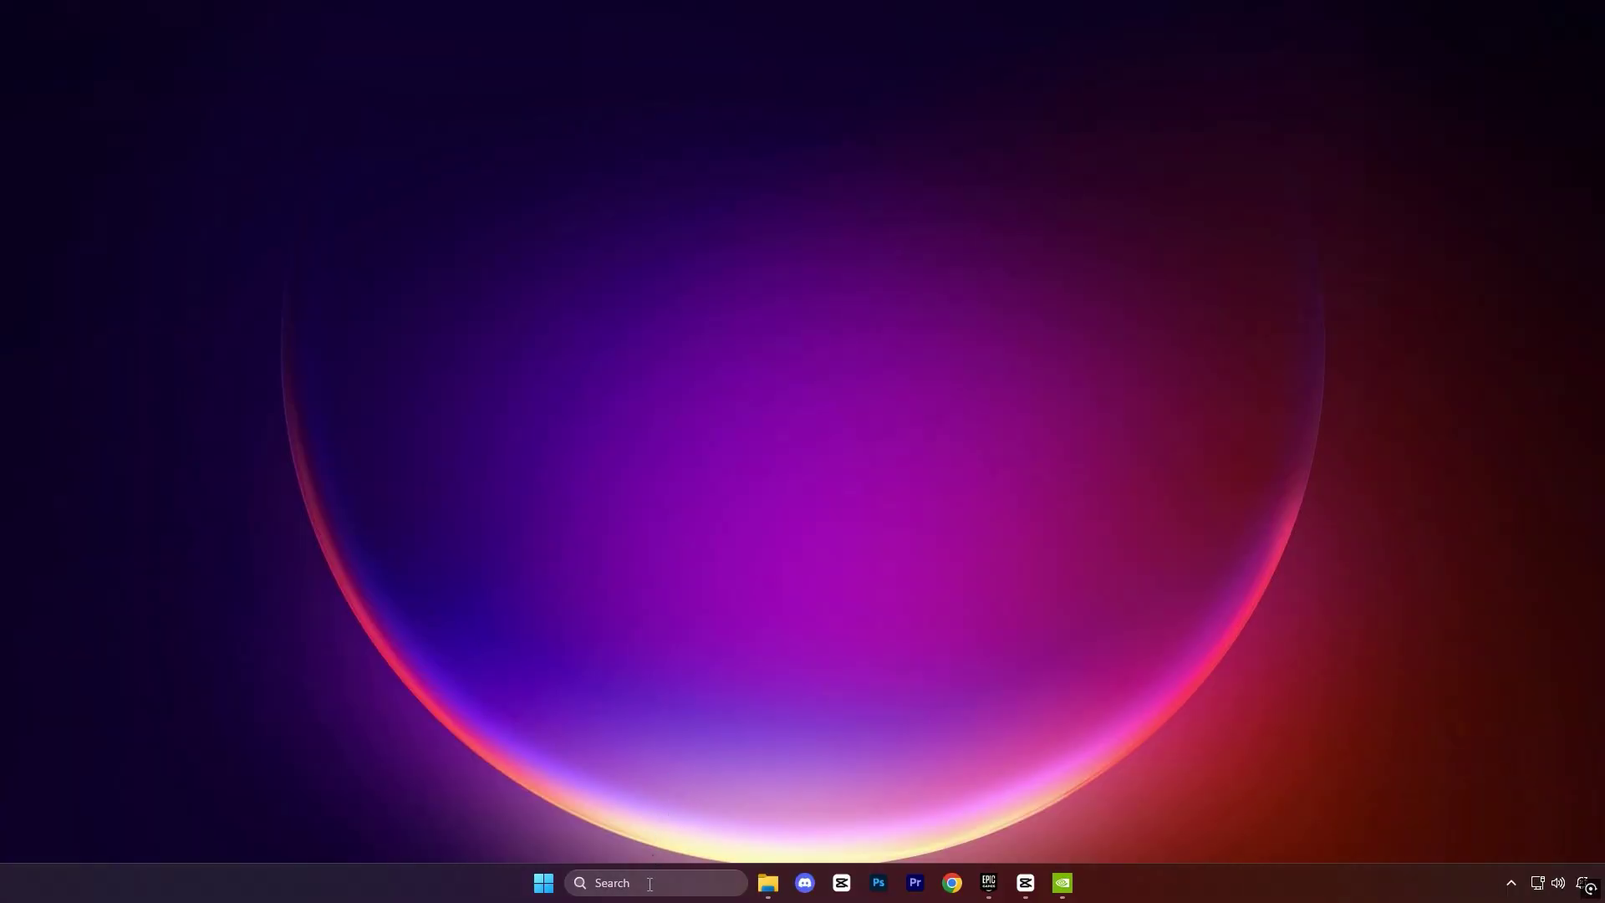
Step: Find NVIDIA Control Panel by searching 'nvi' and go to its Manage 3D settings page
click(649, 884)
text(nvi)
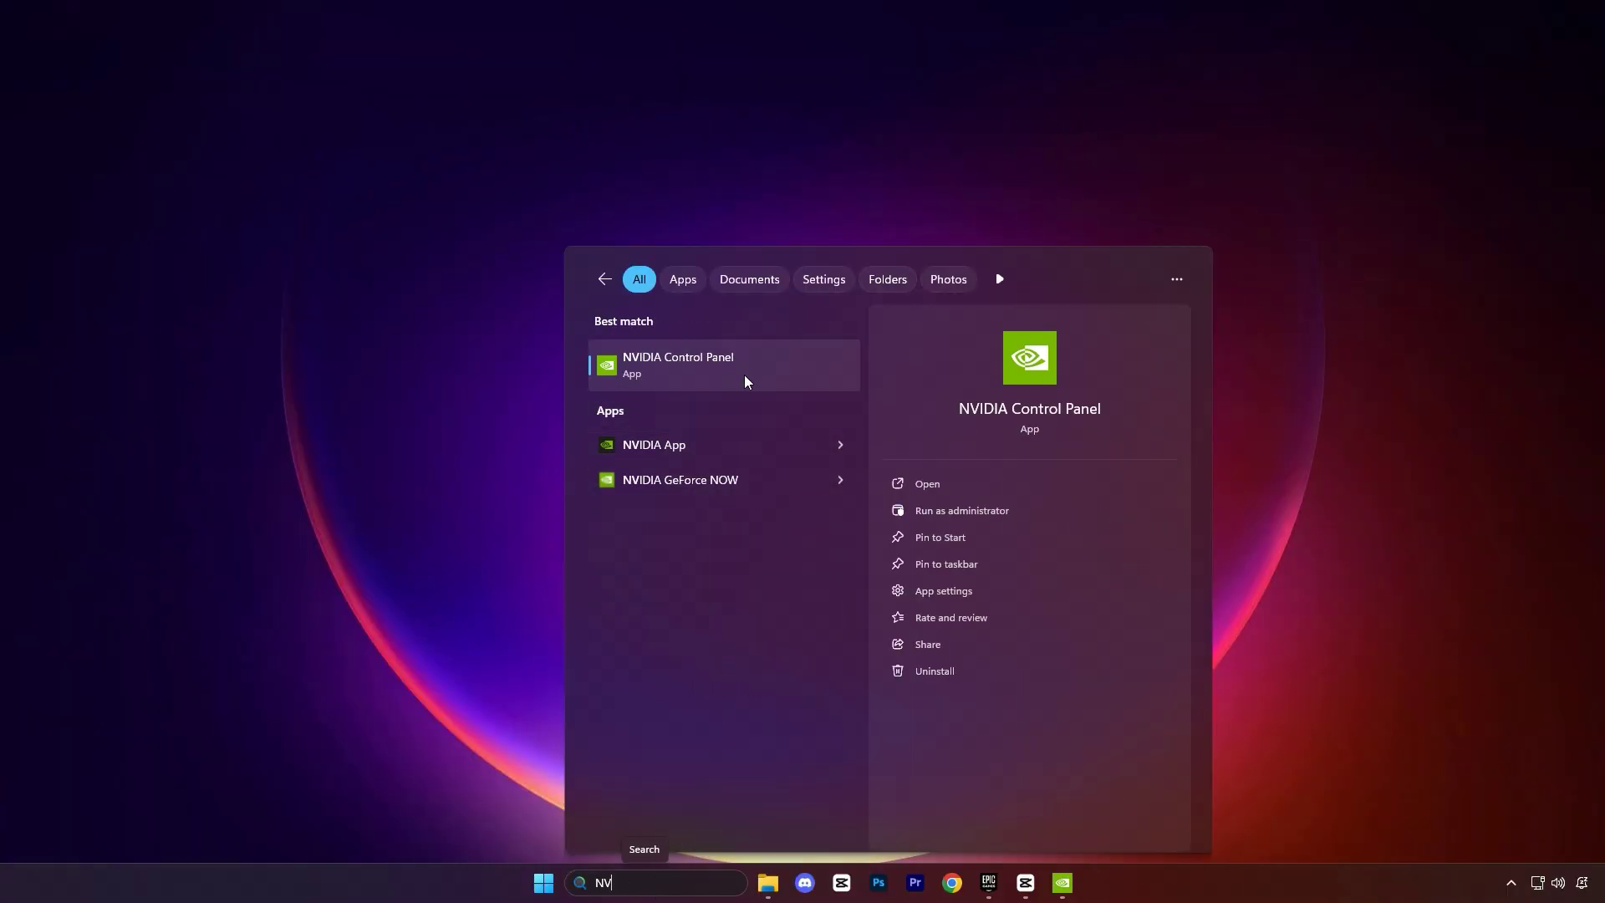
click(741, 372)
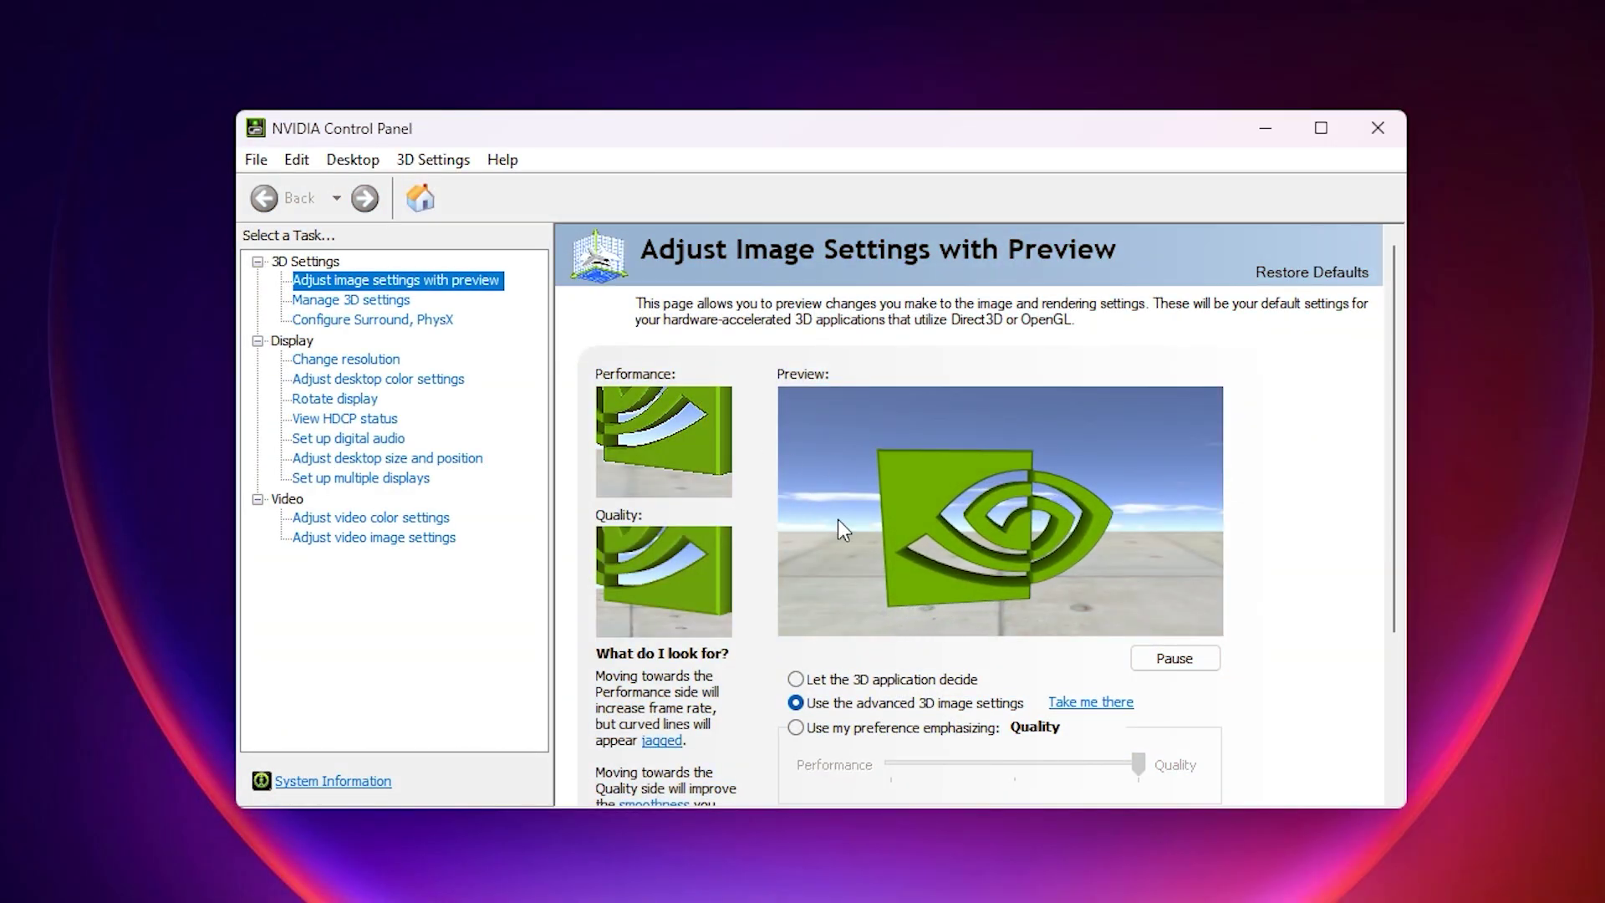
click(368, 309)
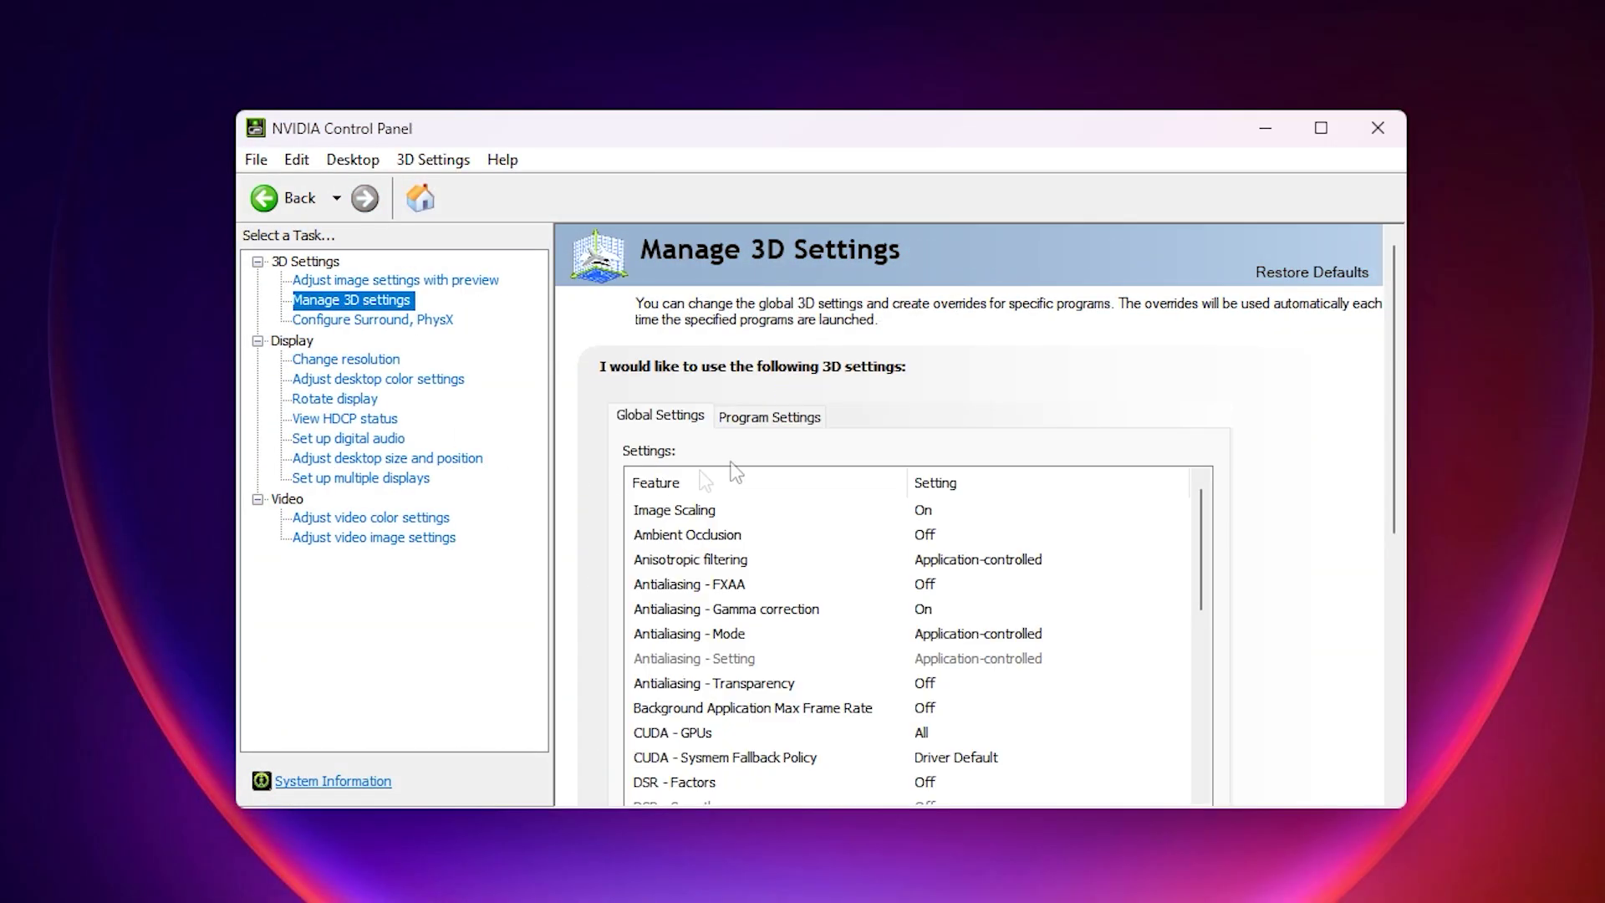
Step: Show the per-program settings for Cfx.re, cancelling the Add program dialog, and review its overrides
click(777, 420)
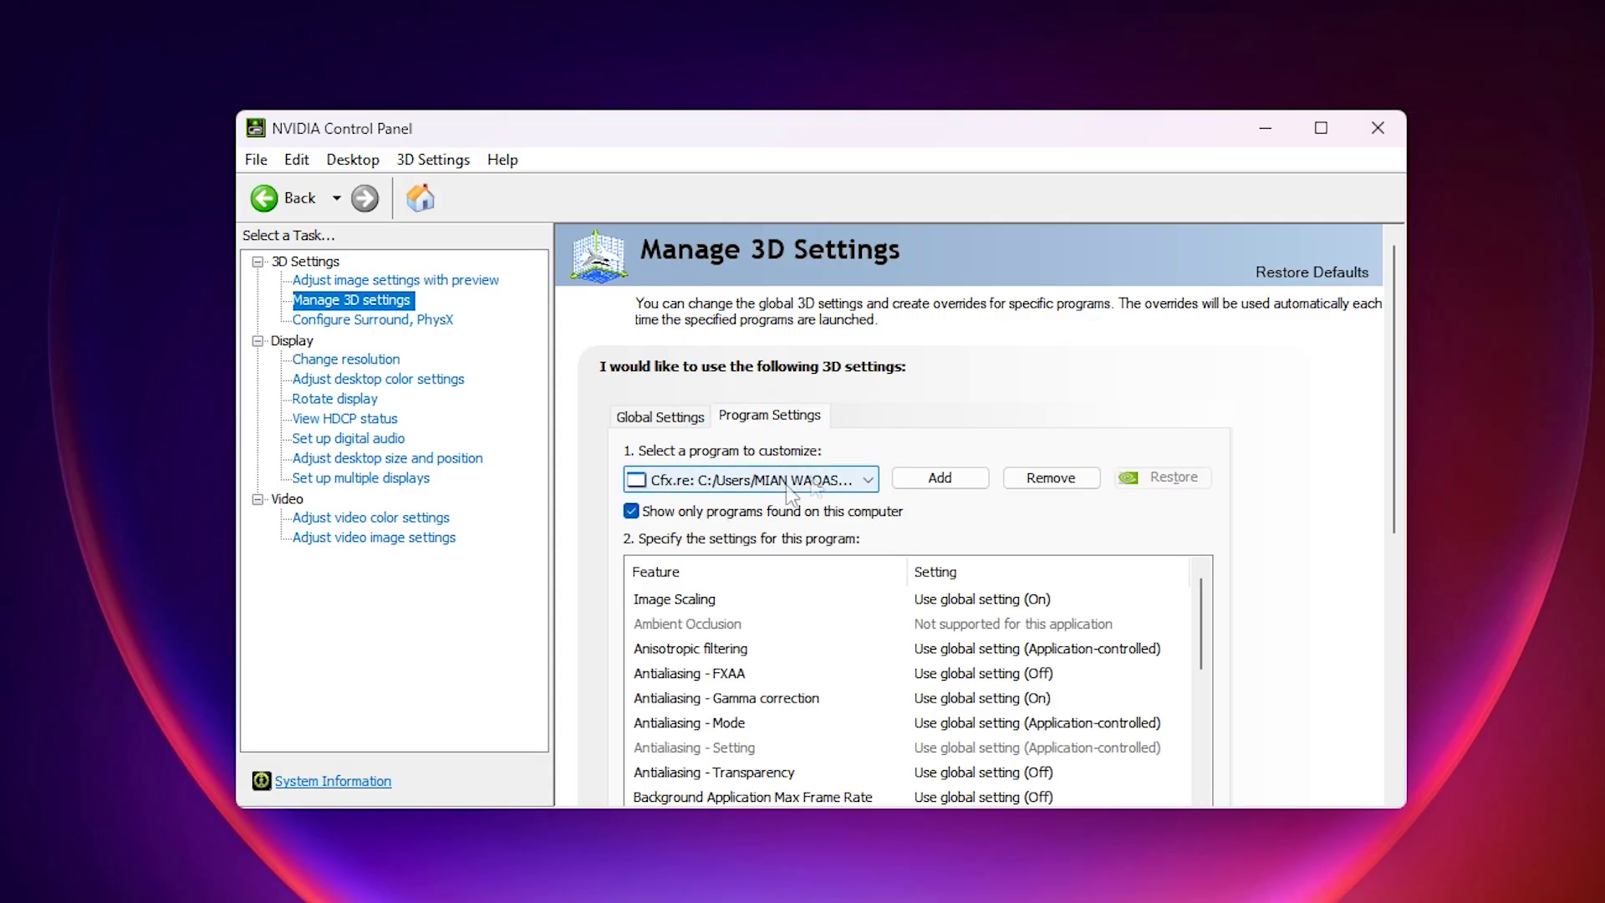
scroll(1275, 534, down, 3)
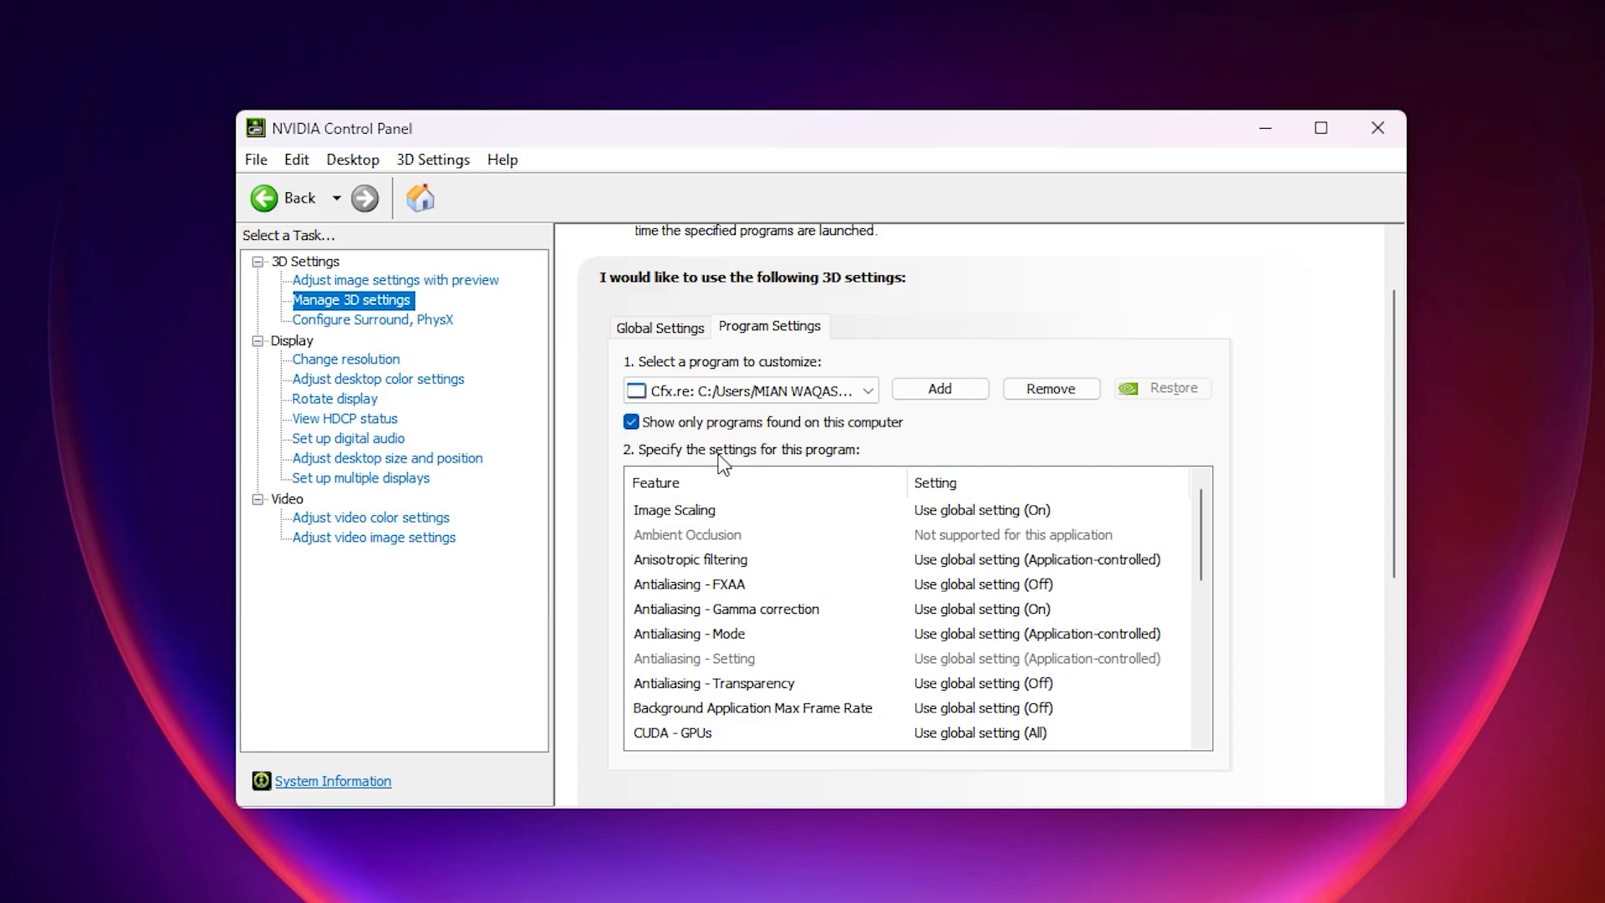
click(920, 389)
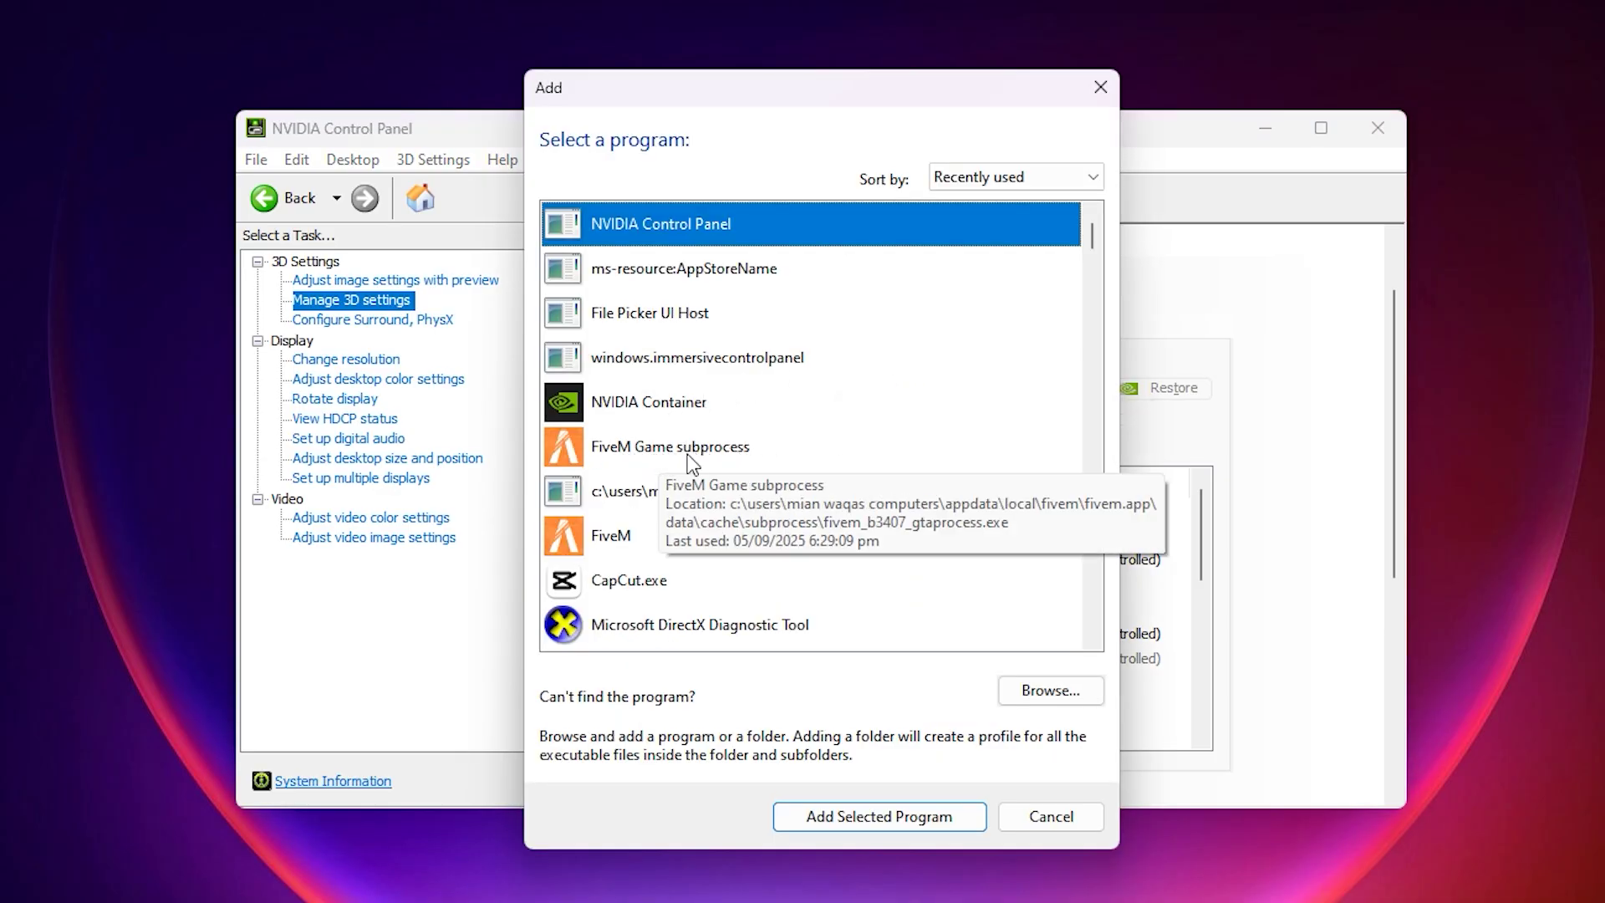
click(1053, 816)
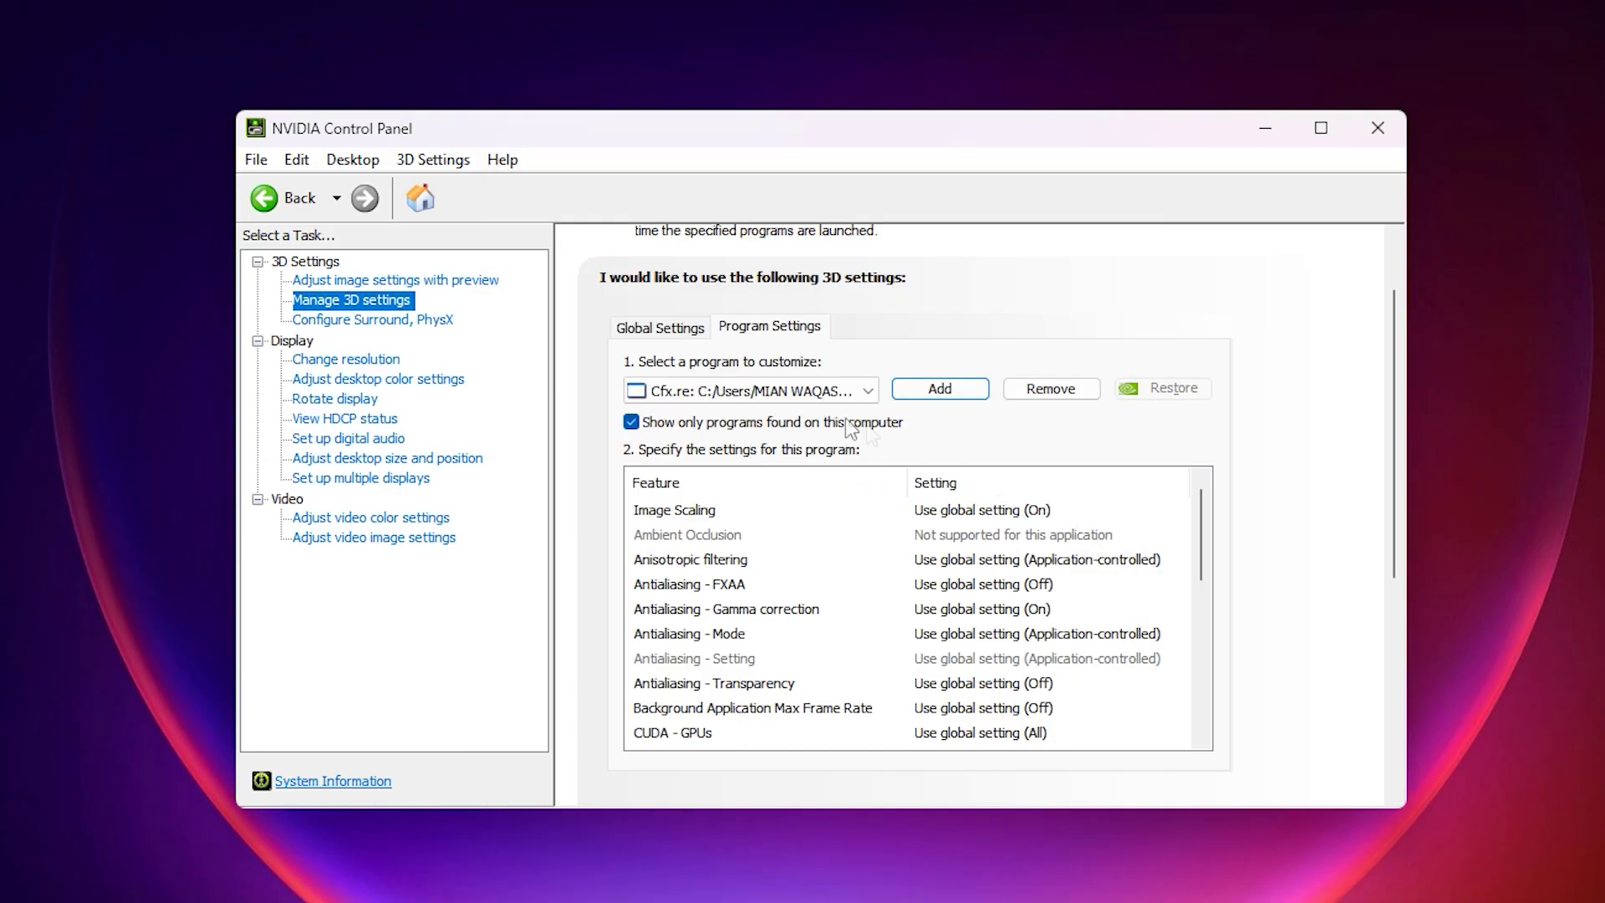
scroll(1111, 600, down, 2)
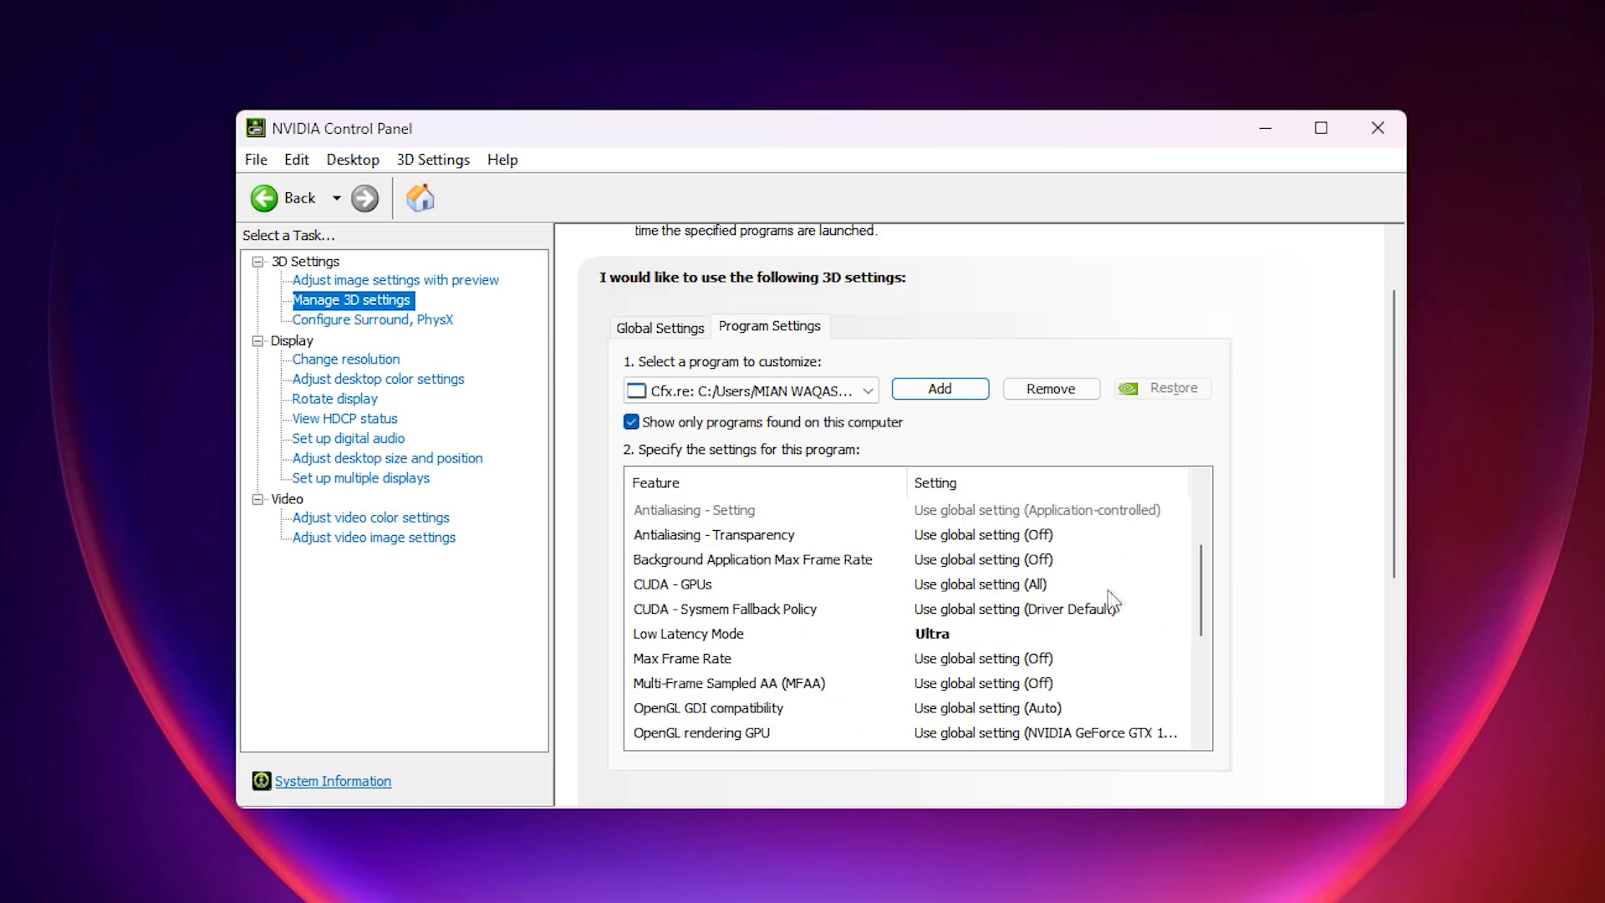
scroll(1106, 590, down, 2)
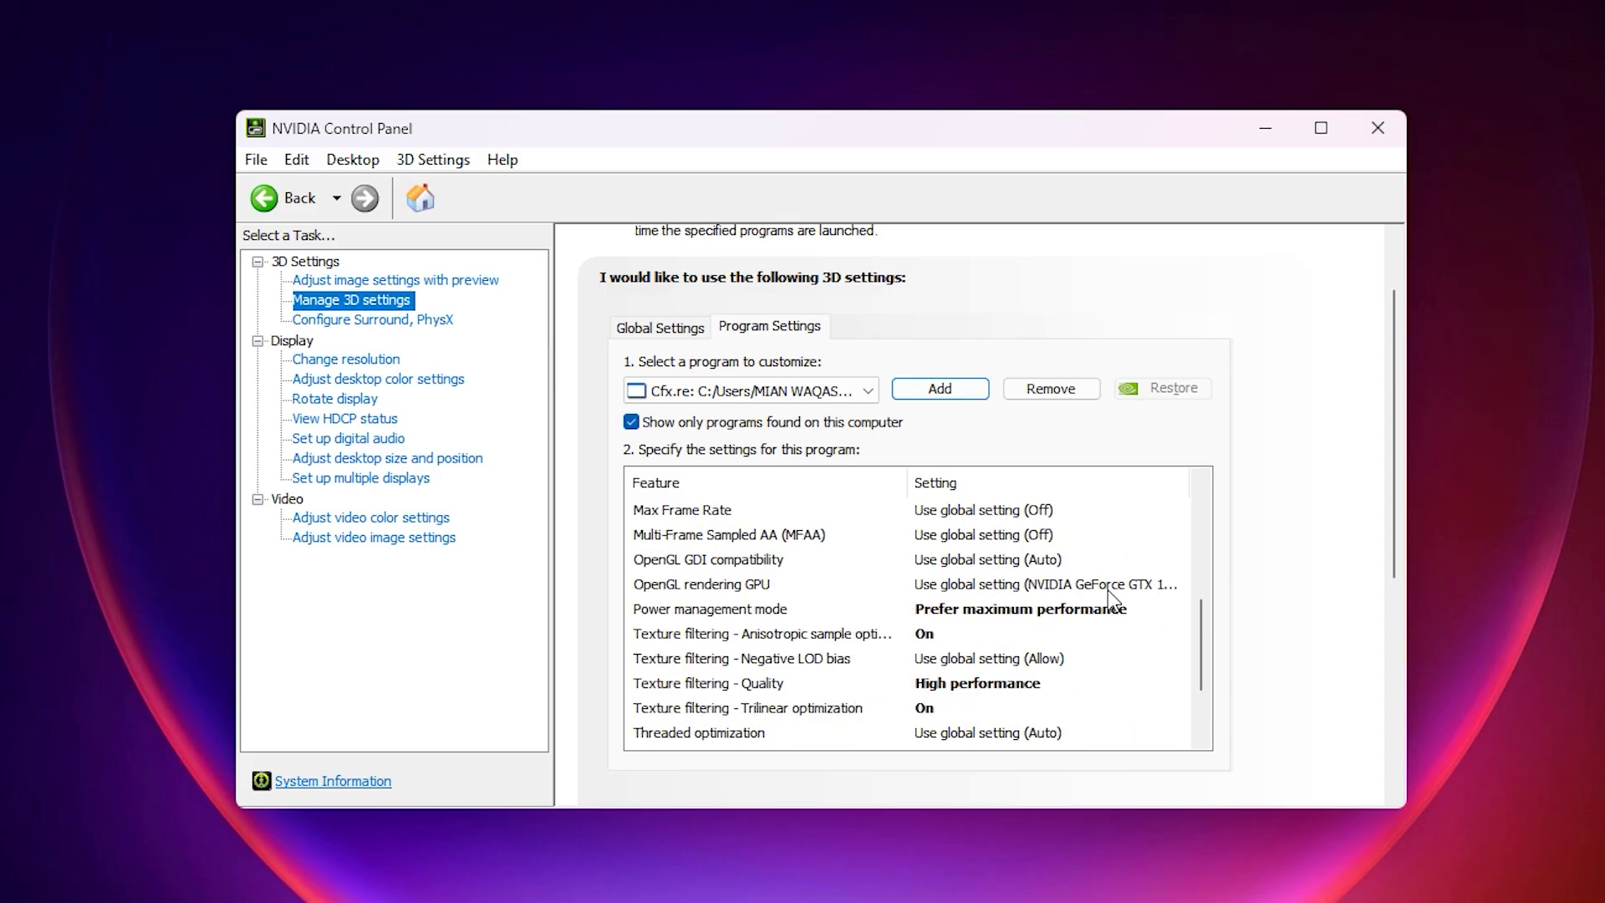
Step: Choose Prefer maximum performance for Cfx.re's Power management mode setting
click(714, 612)
click(1013, 615)
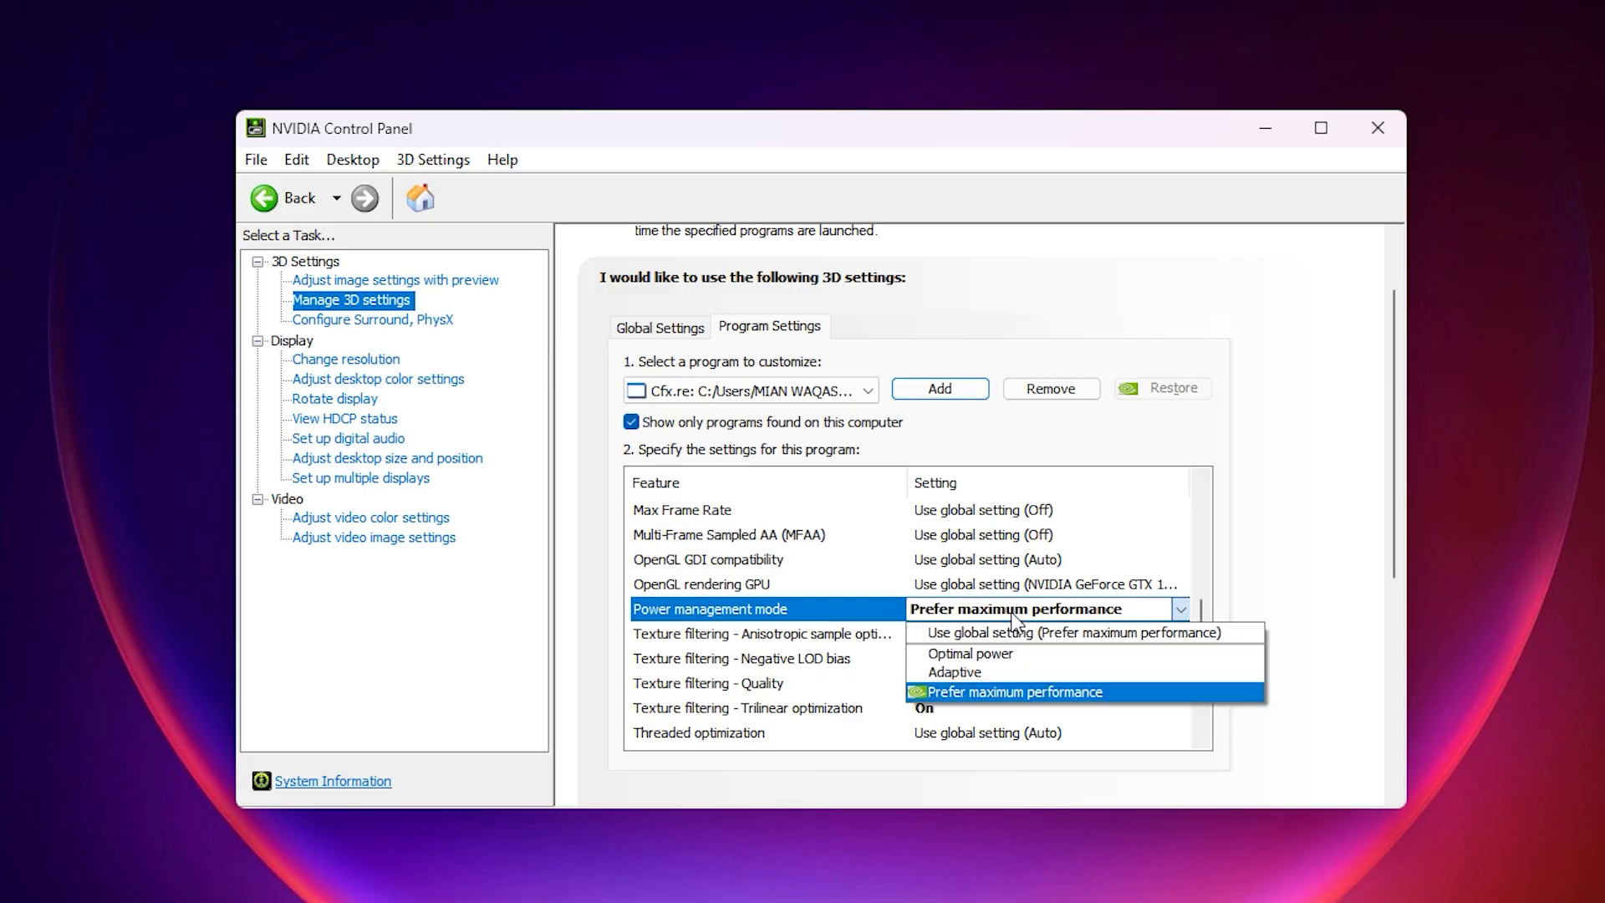
click(978, 693)
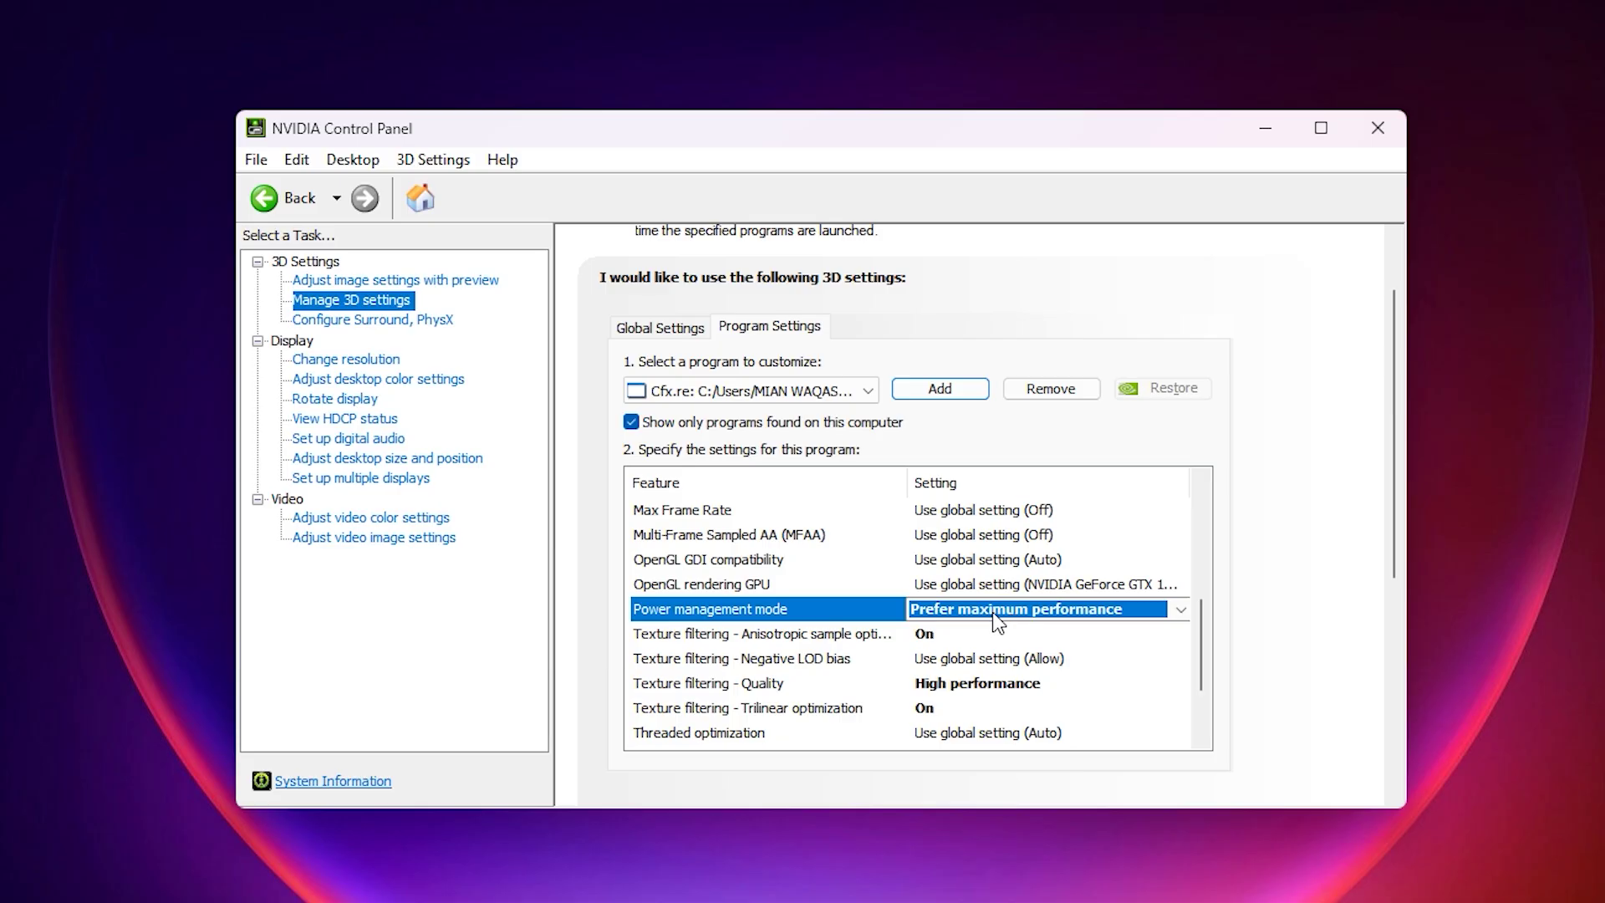
click(852, 612)
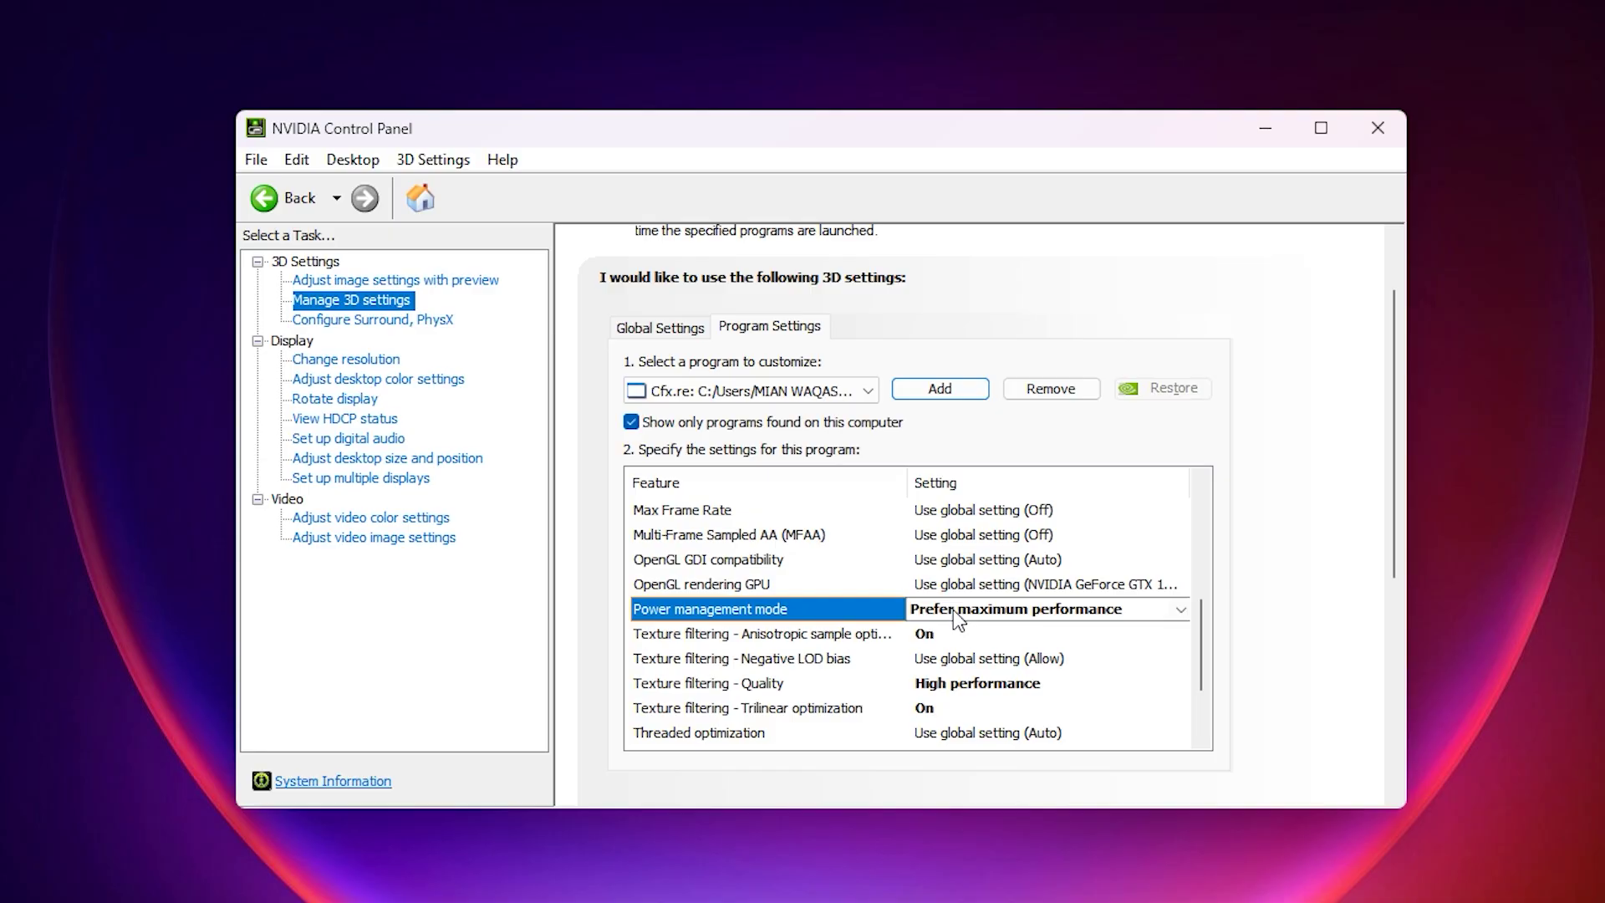
Step: Set Cfx.re's Texture filtering - Quality to High performance
click(824, 687)
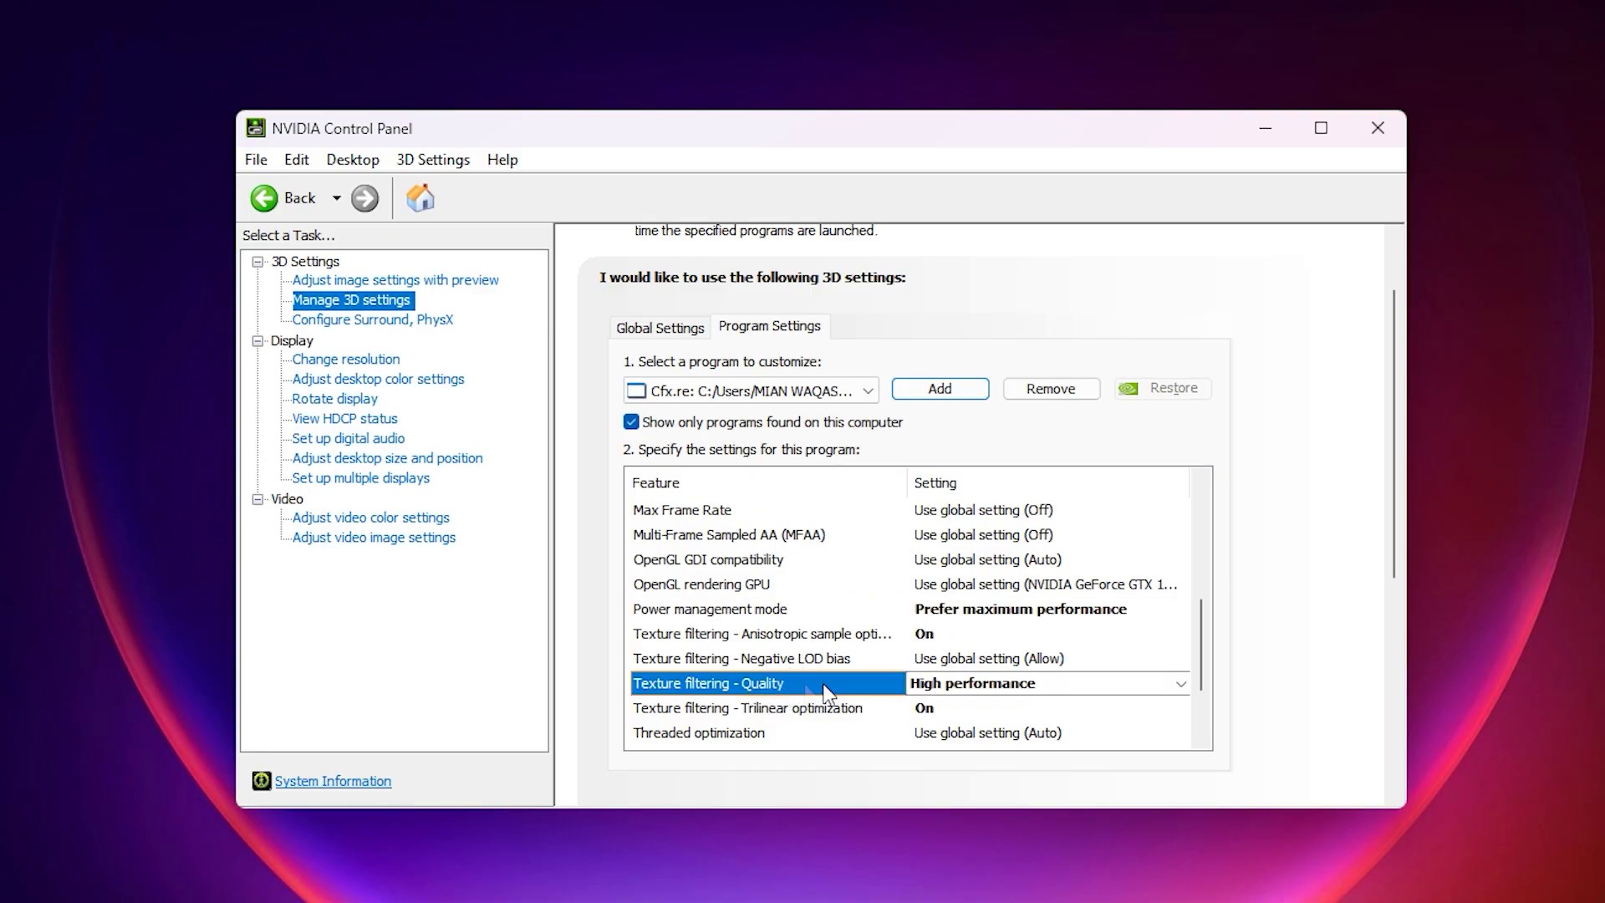
click(965, 689)
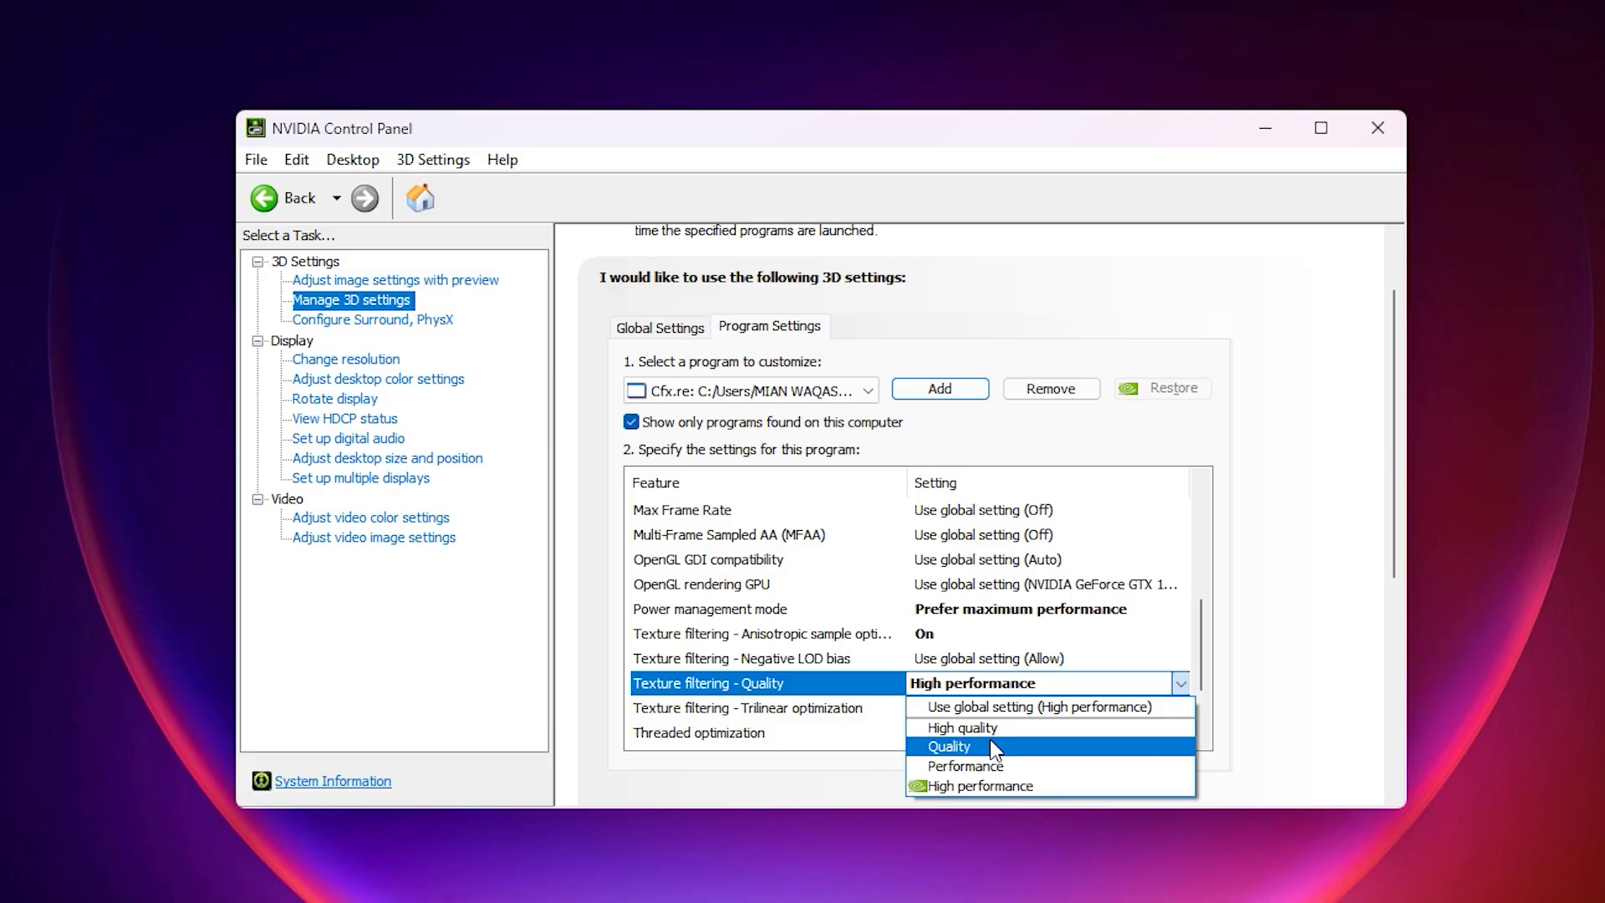
click(996, 787)
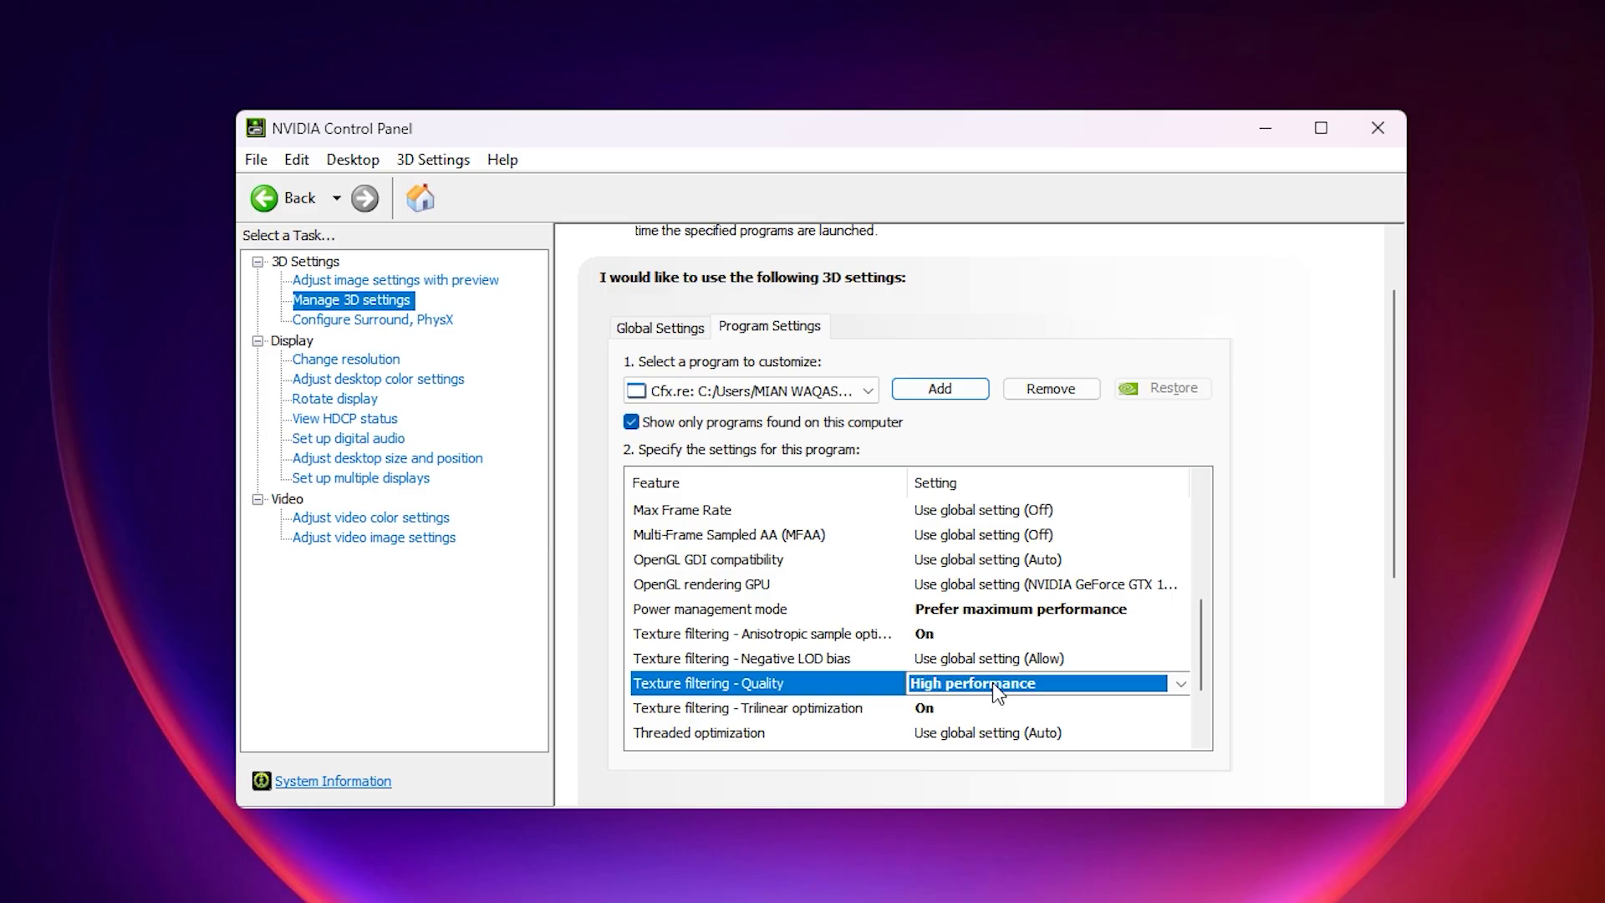
click(882, 684)
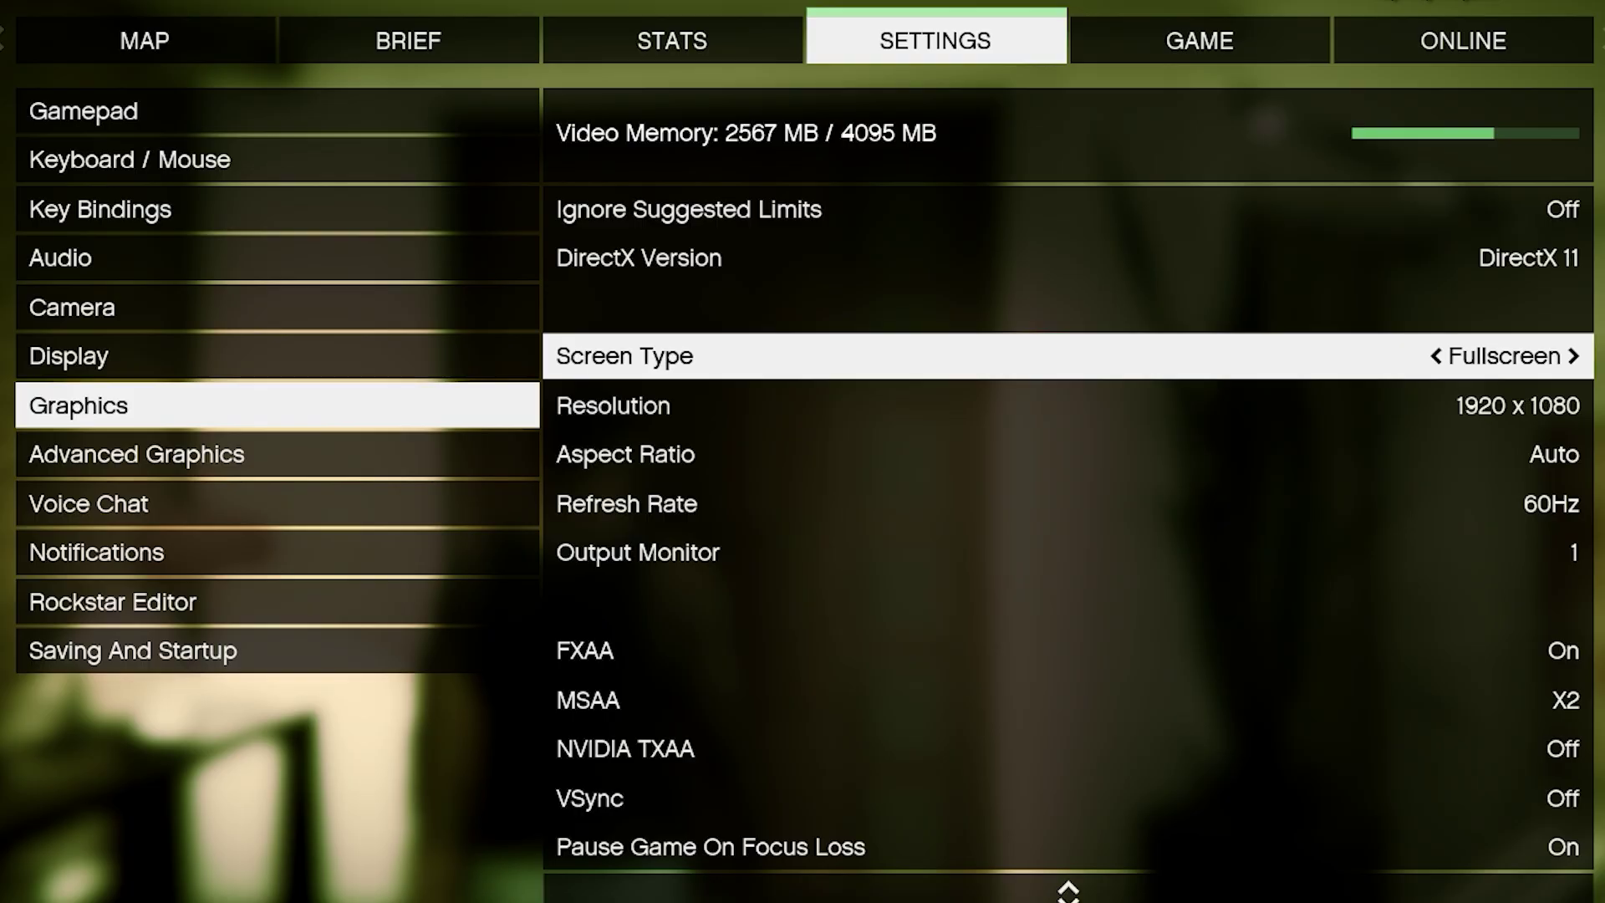
Step: Lower Population Density, Population Variety and Distance Scaling to about half each
click(1067, 406)
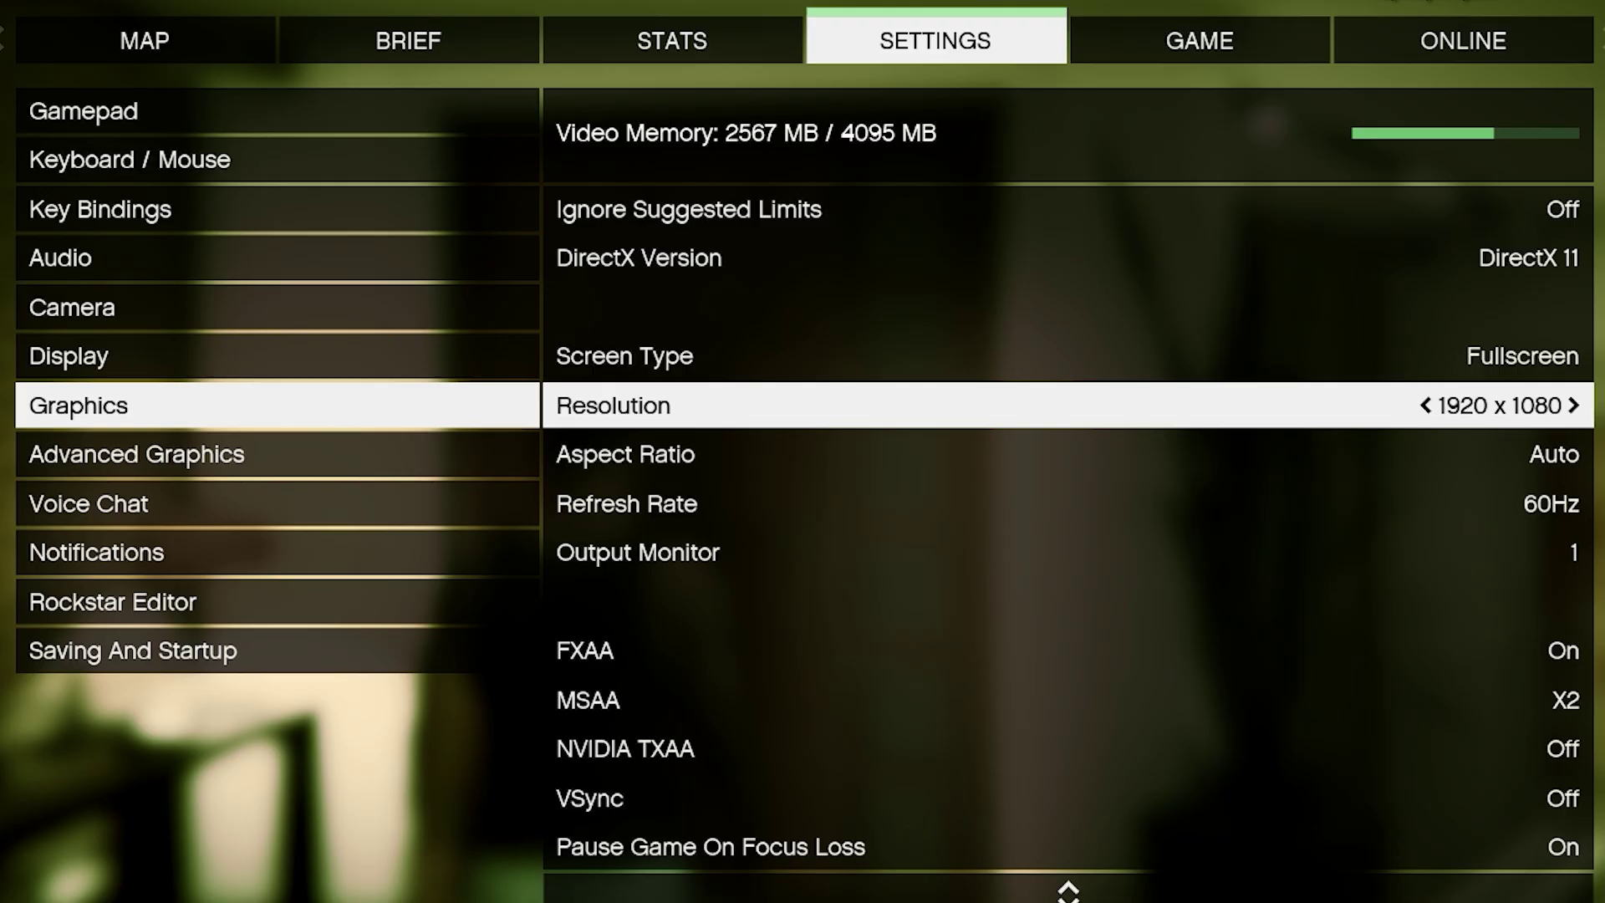
key(Down)
key(Down)
key(Down)
key(Down)
key(Down)
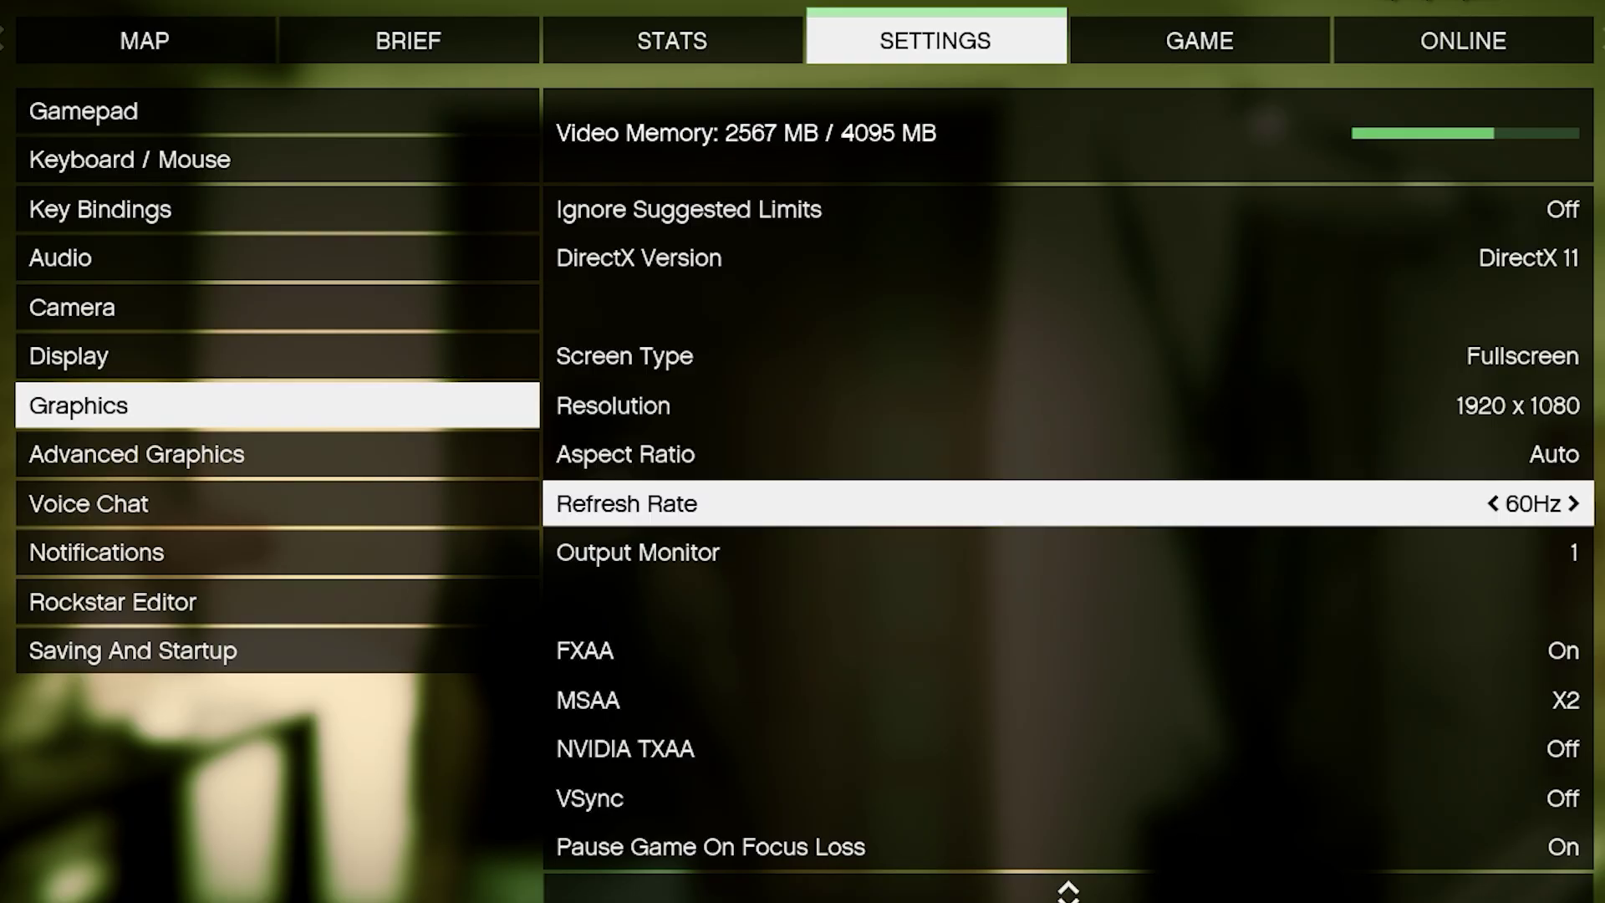
key(Down)
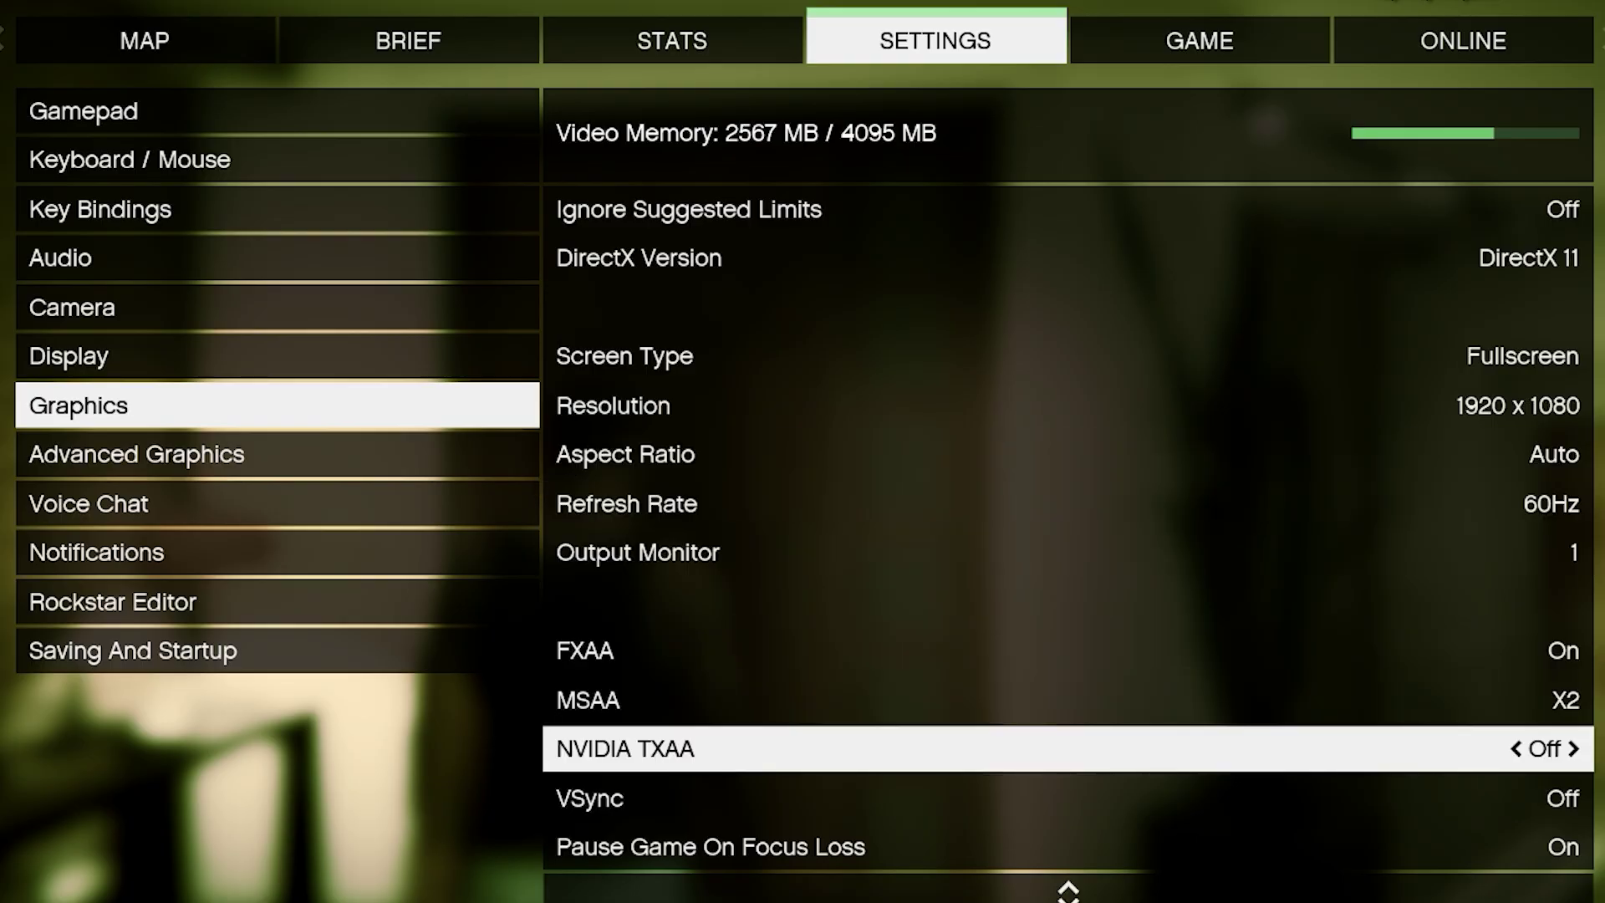
key(Down)
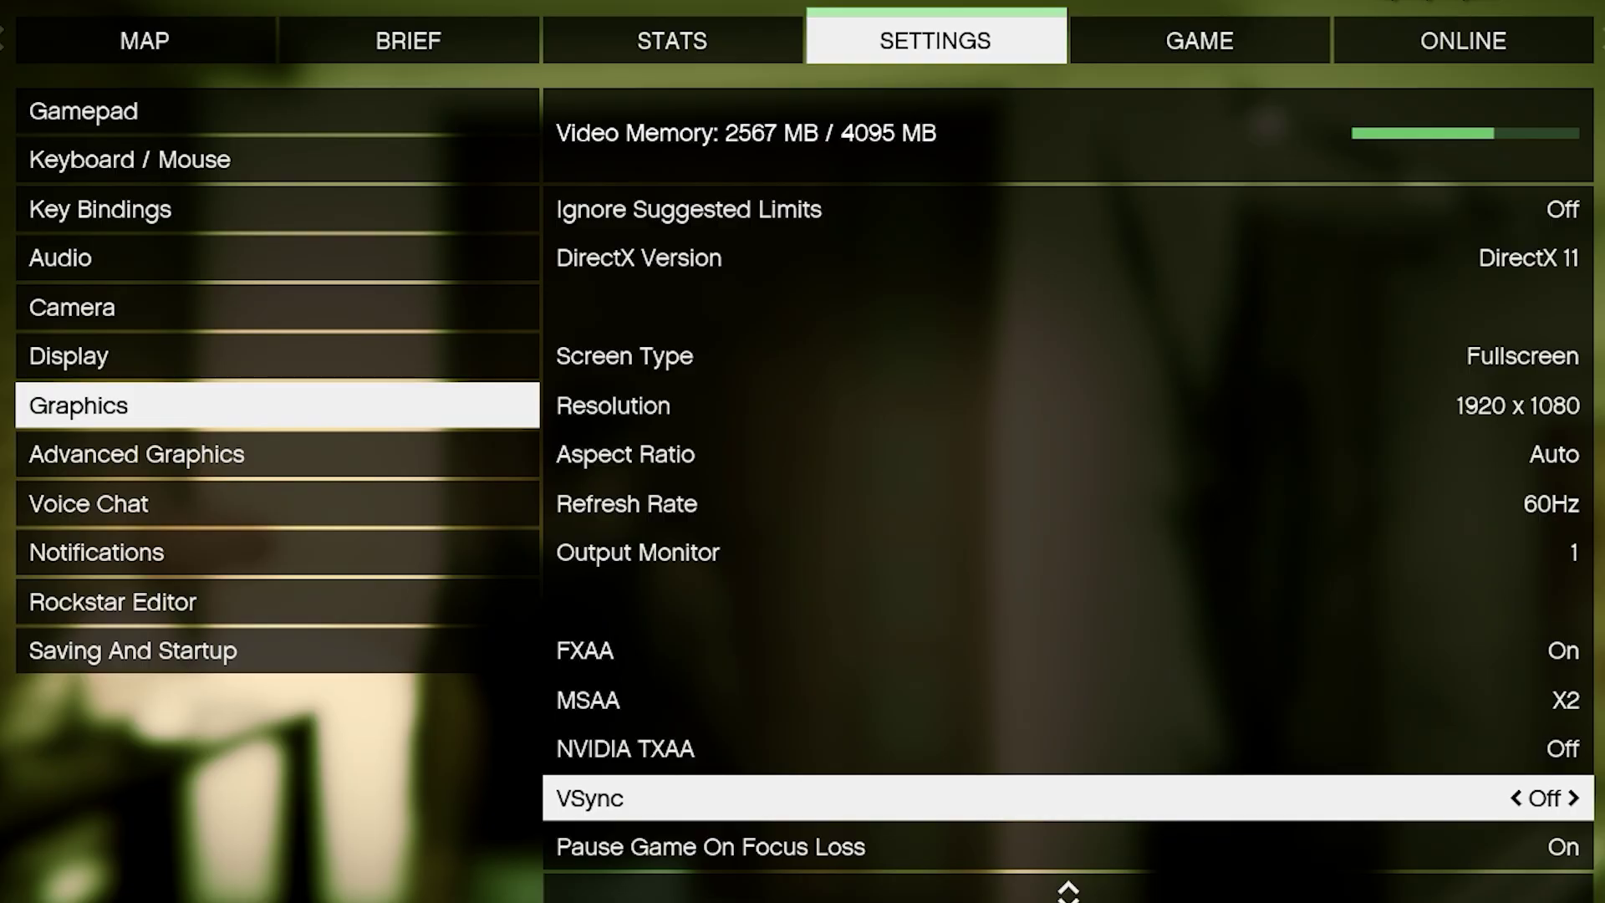
key(Down)
key(Down)
key(Down)
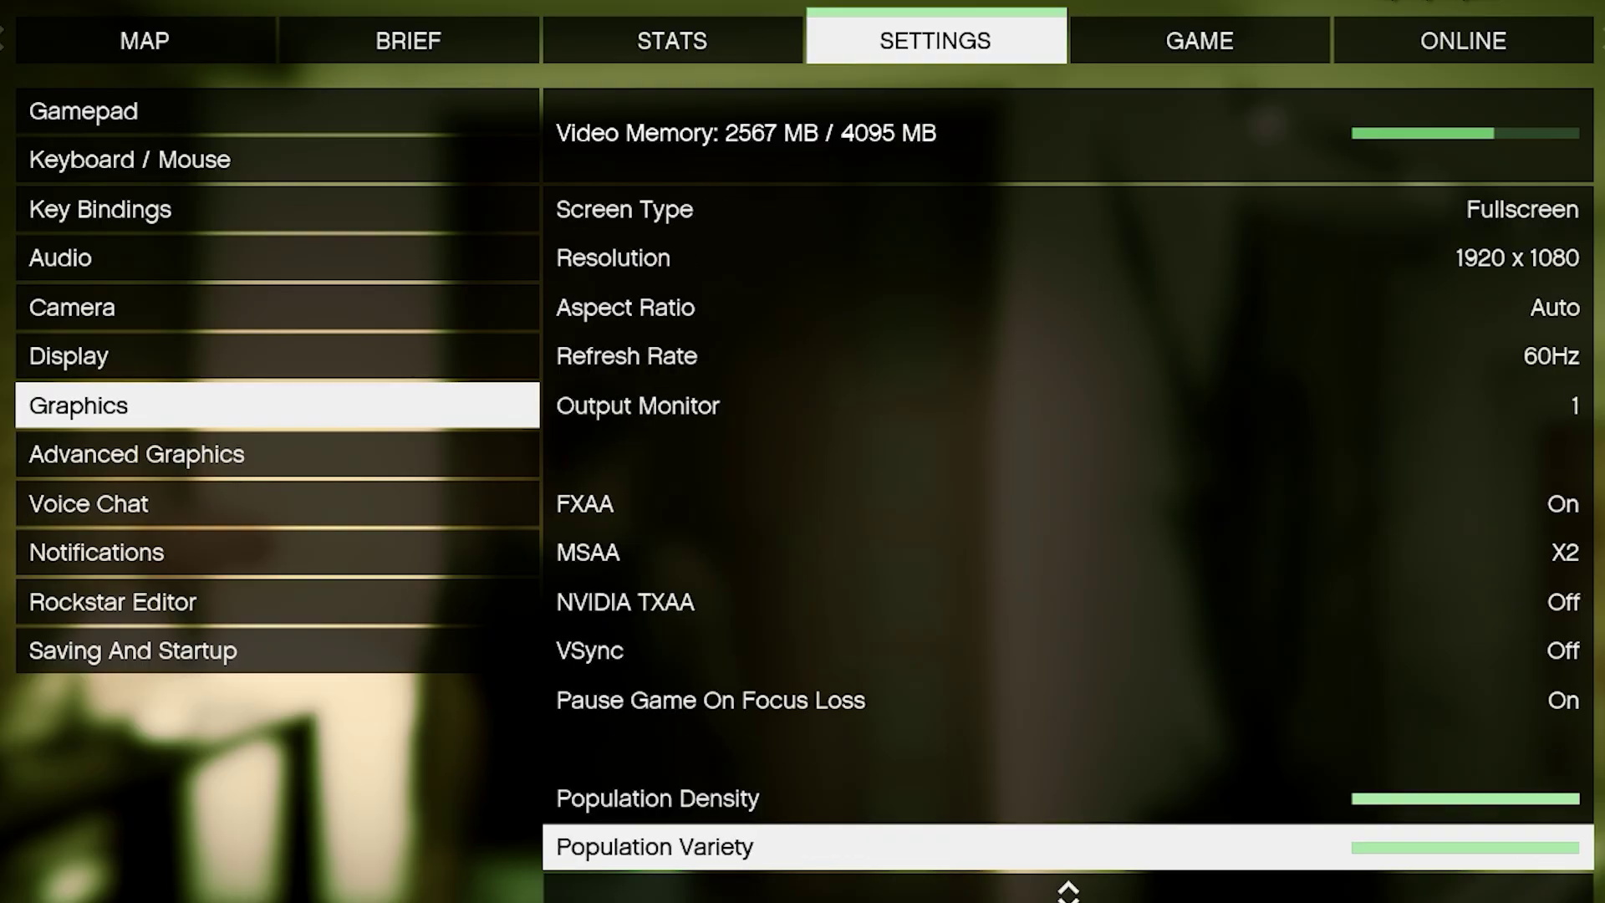
key(Down)
key(Down)
key(Up)
key(Up)
key(Up)
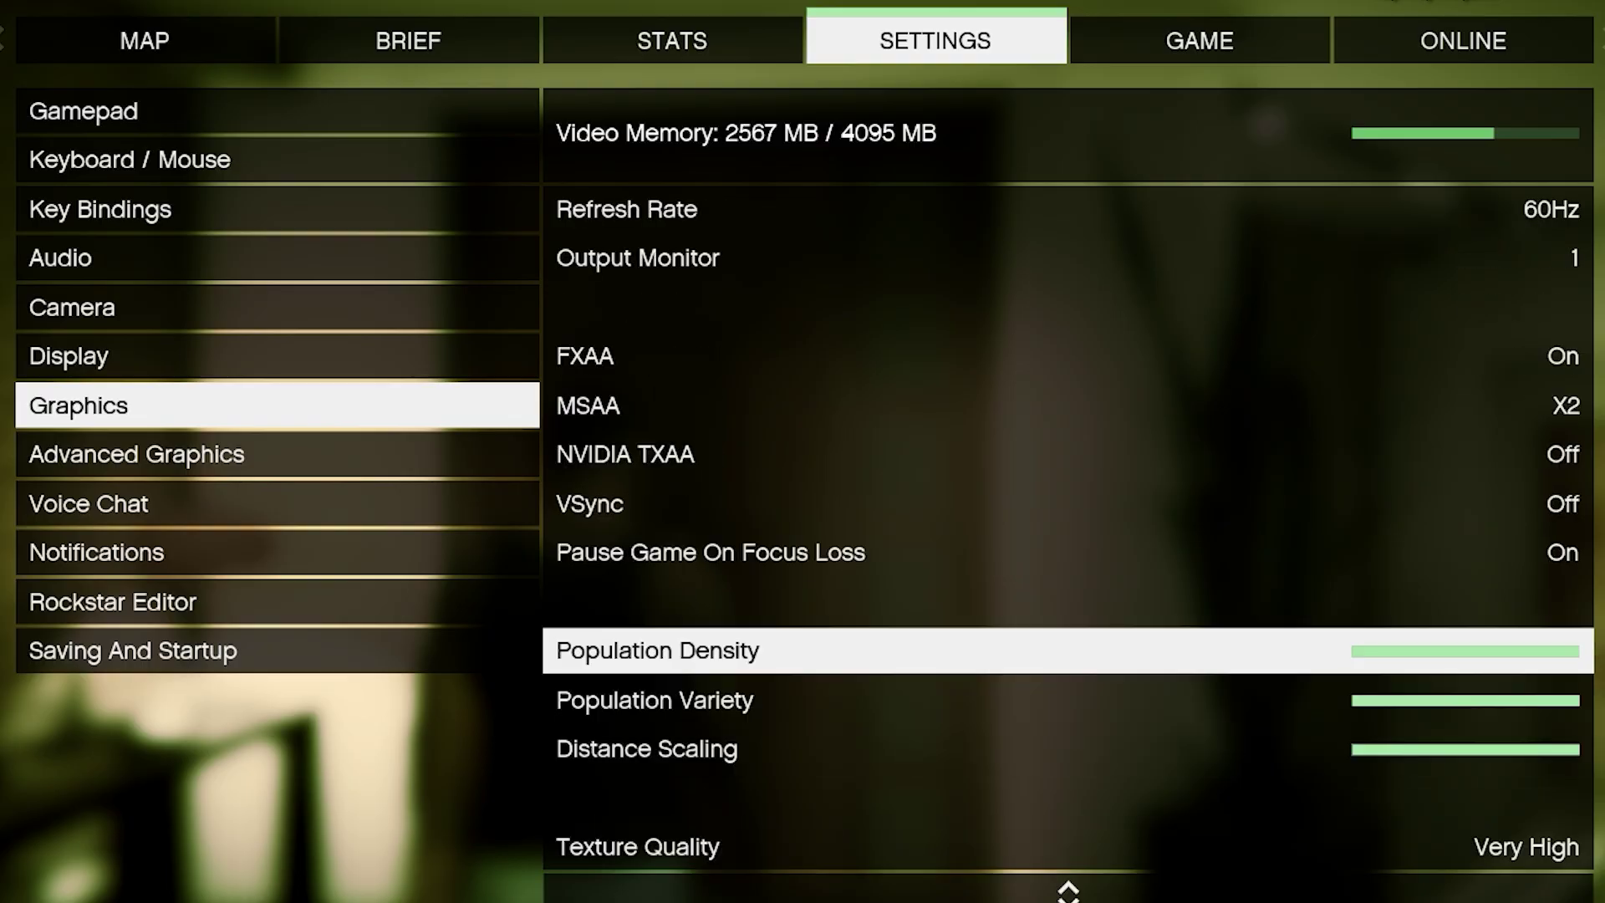
key(Left)
key(Left)
key(Left)
key(Left)
key(Left)
key(Down)
key(Left)
key(Left)
key(Left)
key(Left)
key(Left)
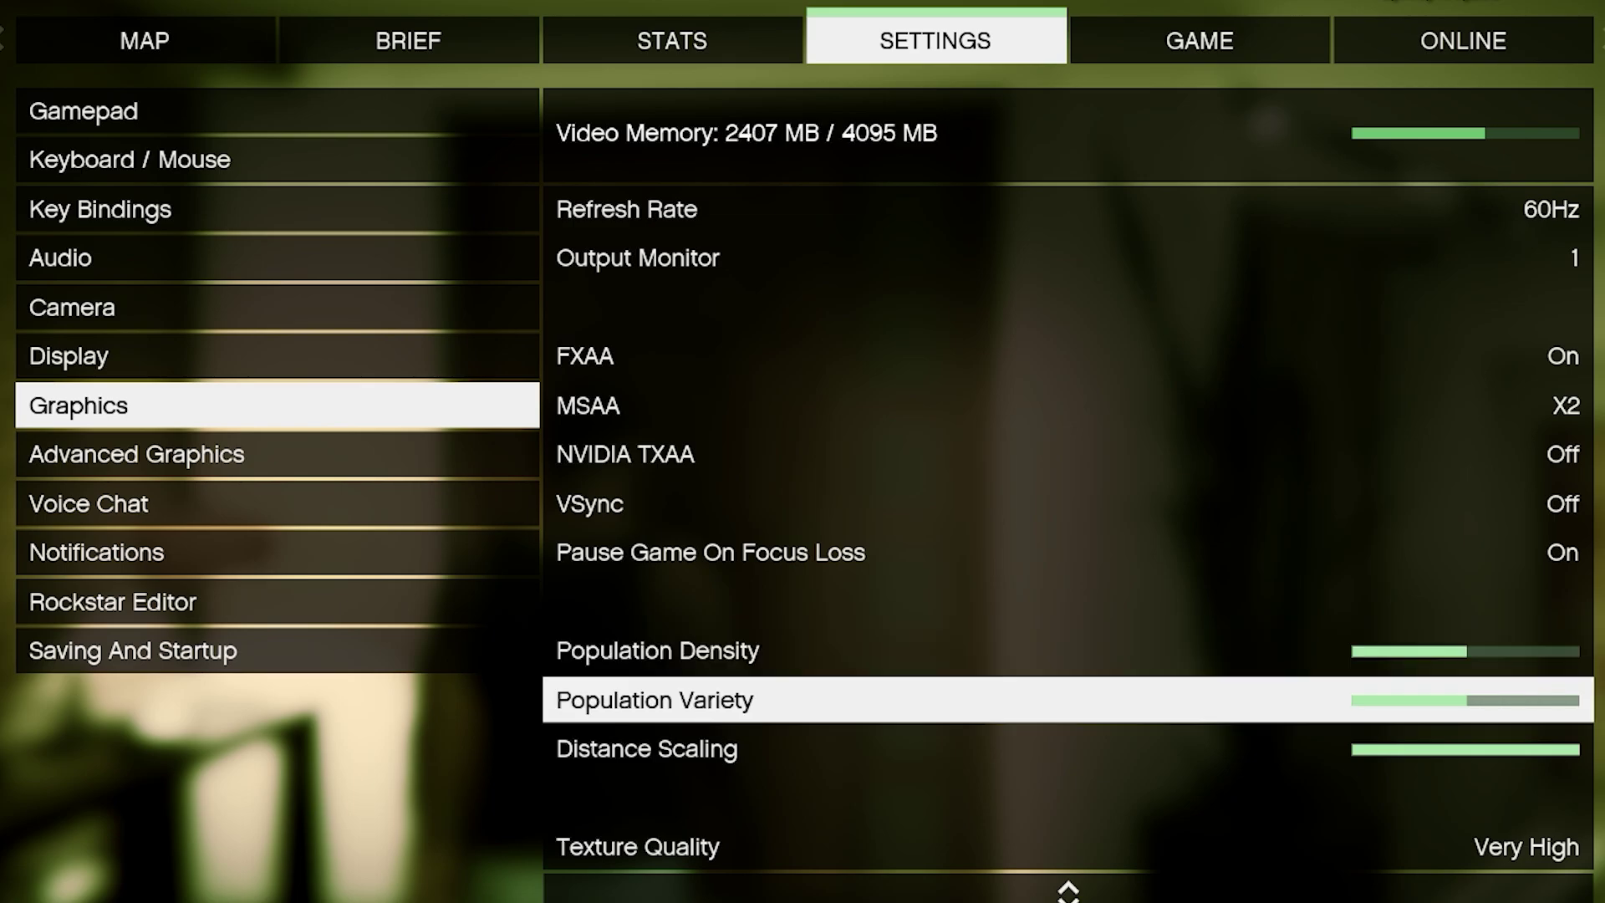
key(Down)
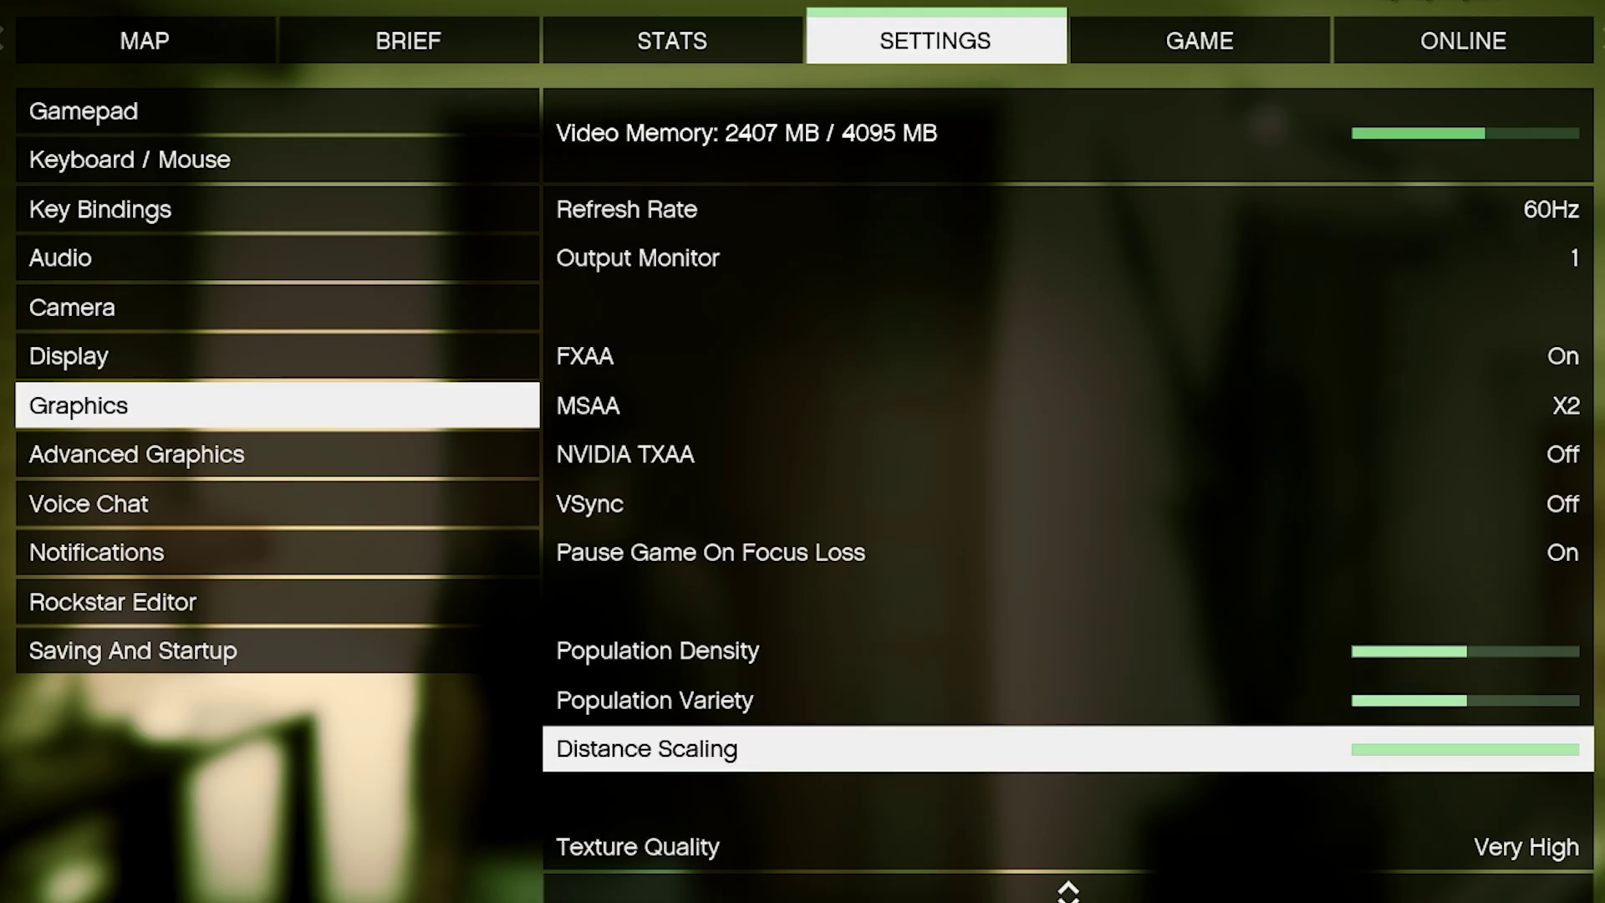
key(Left)
key(Left)
key(Left)
key(Left)
key(Left)
Step: Drop Texture Quality from Very High to High
key(Down)
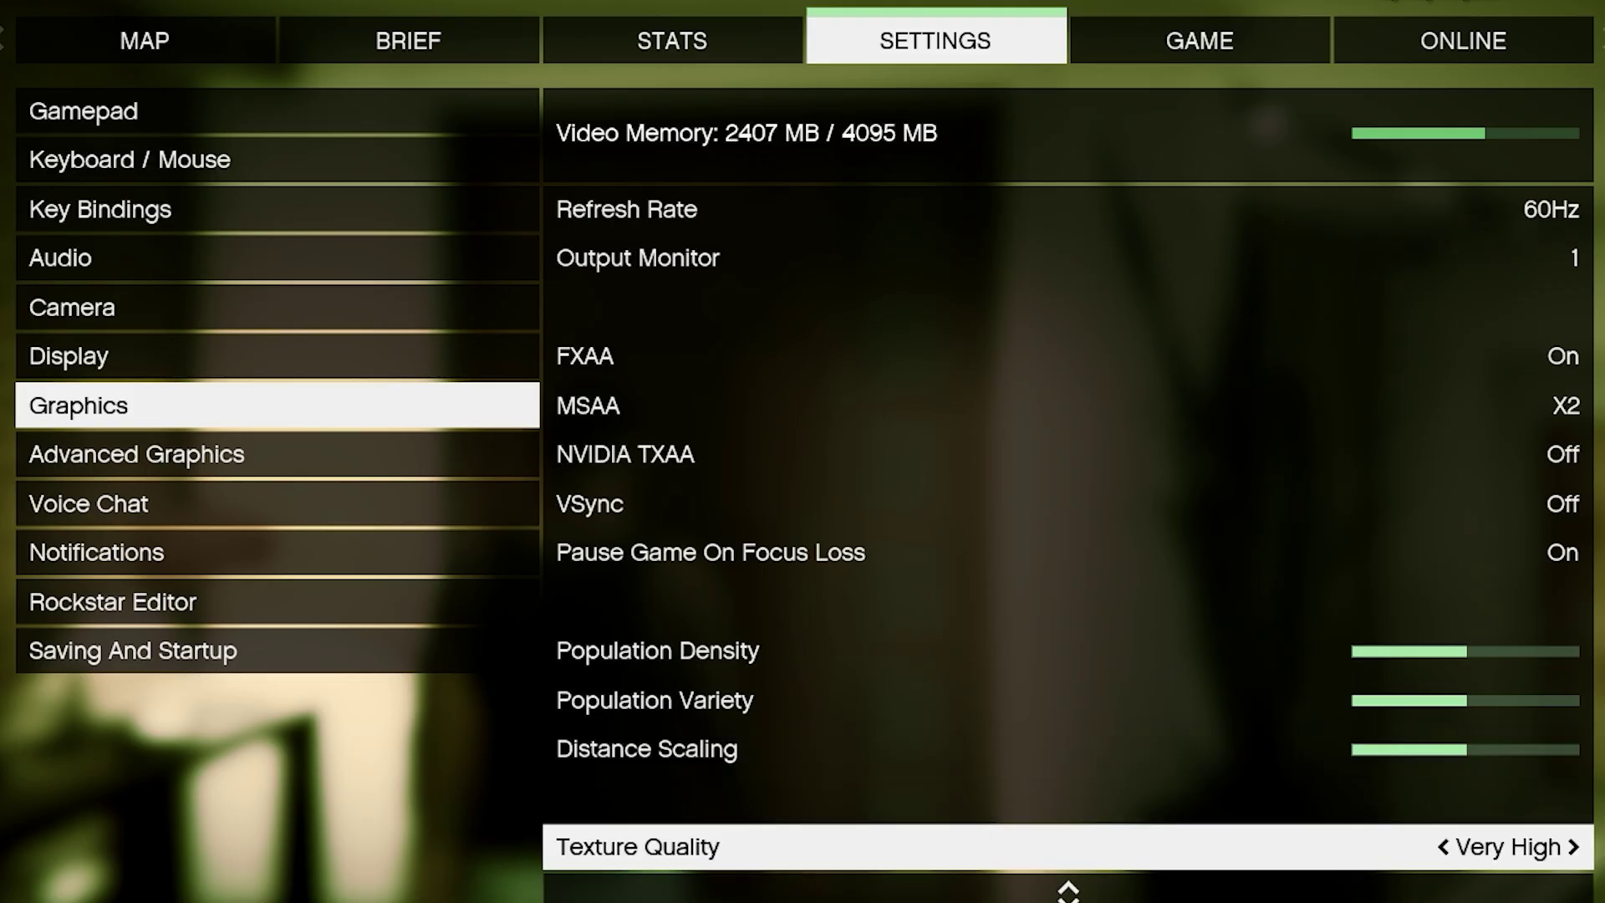
key(Left)
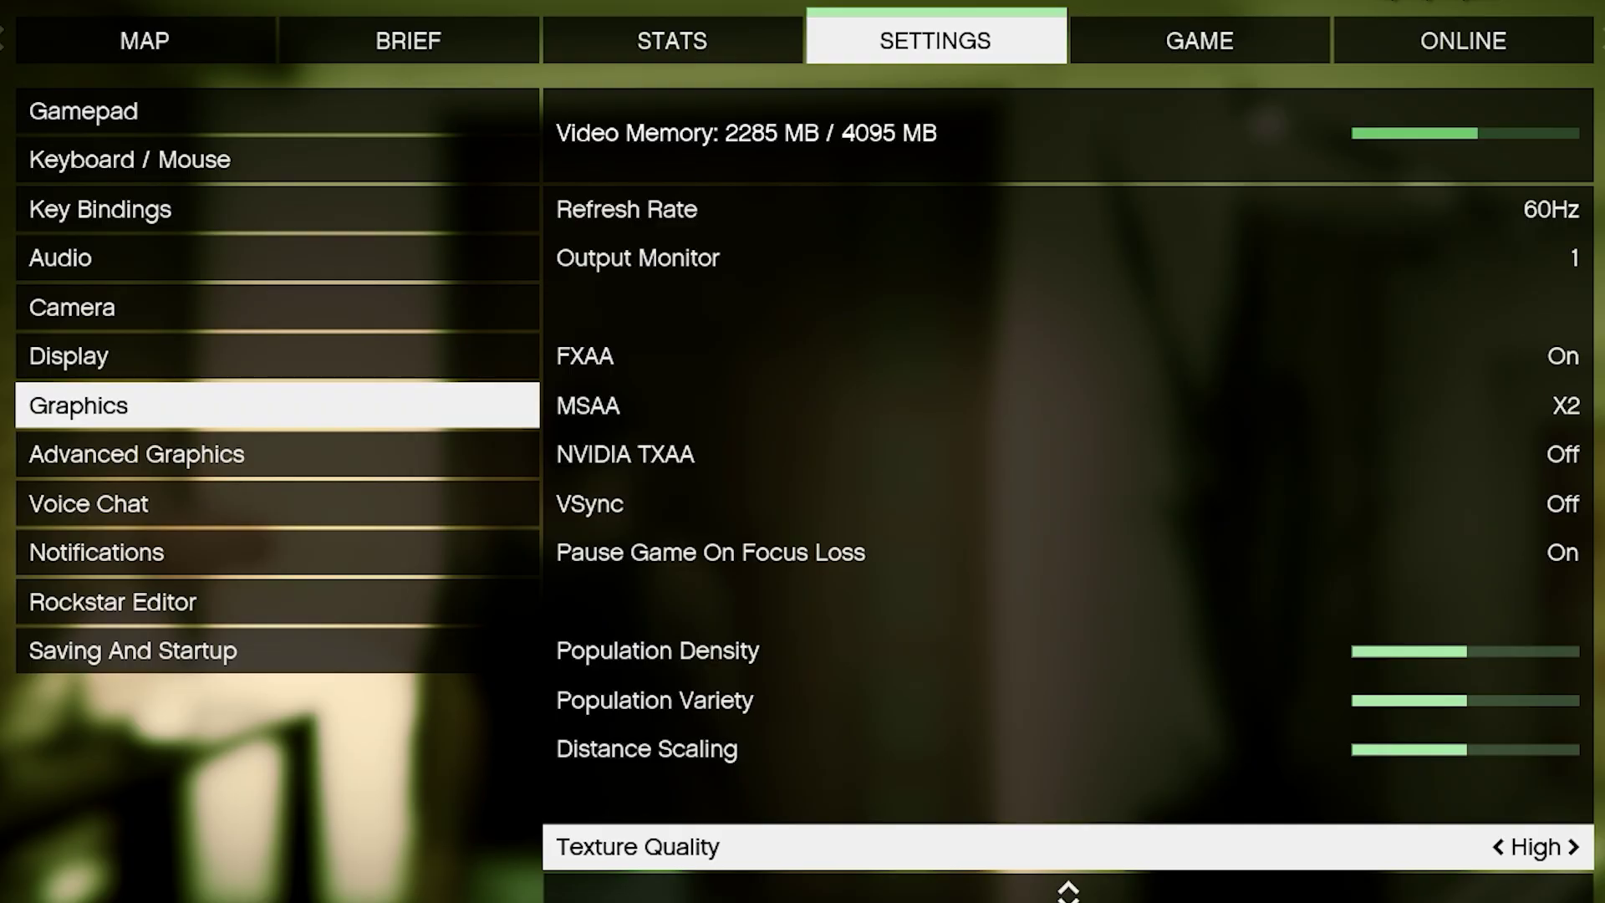
key(Down)
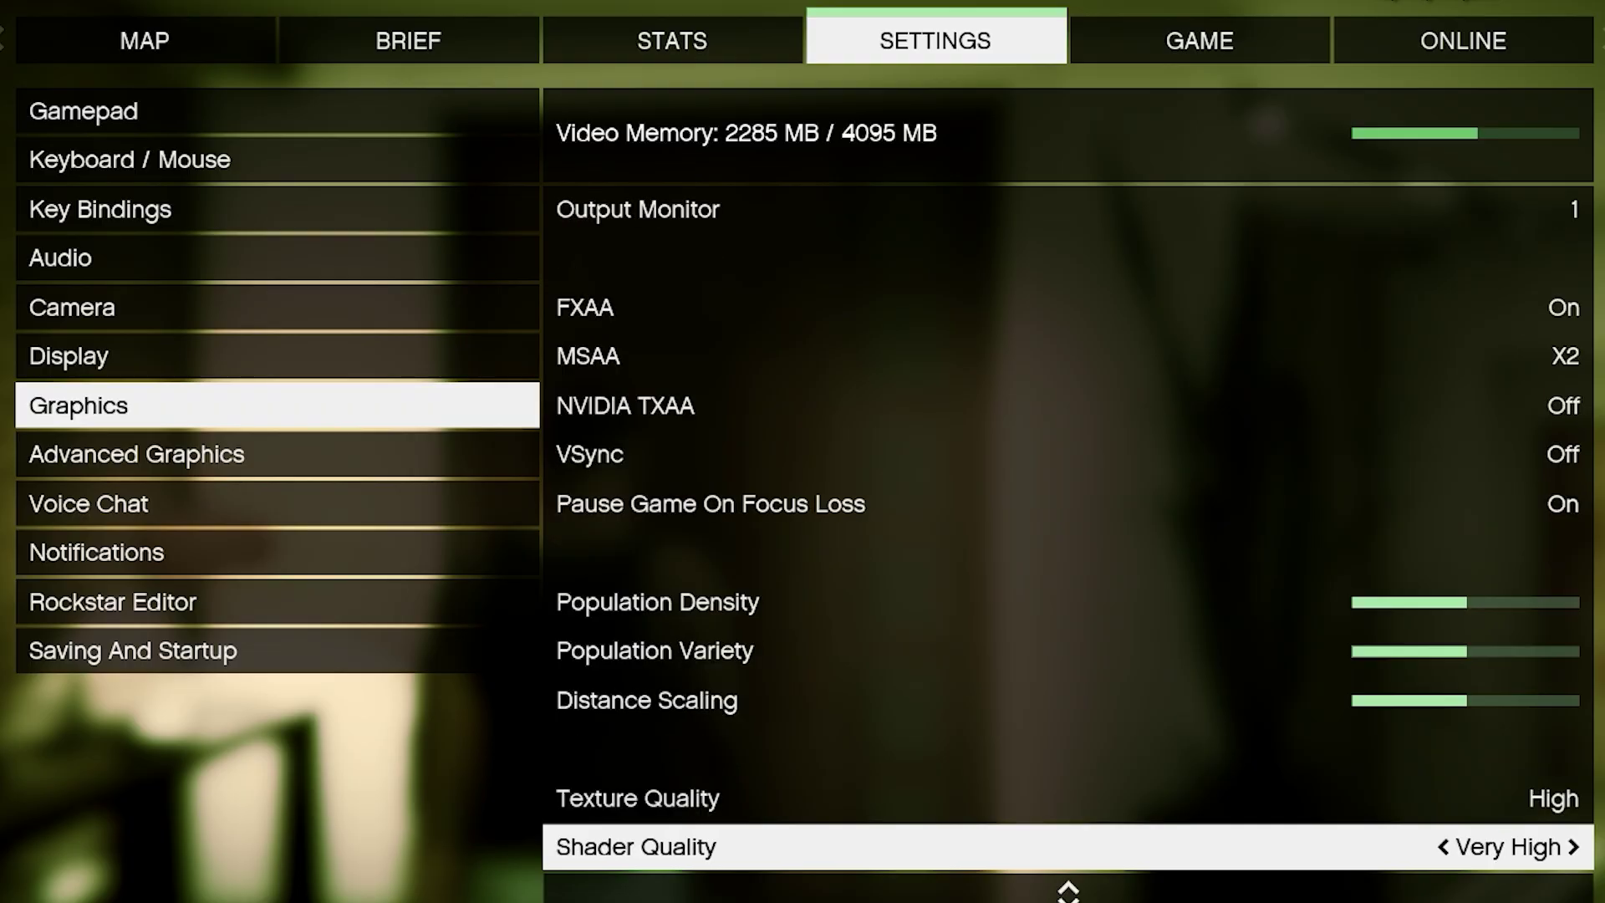
key(Up)
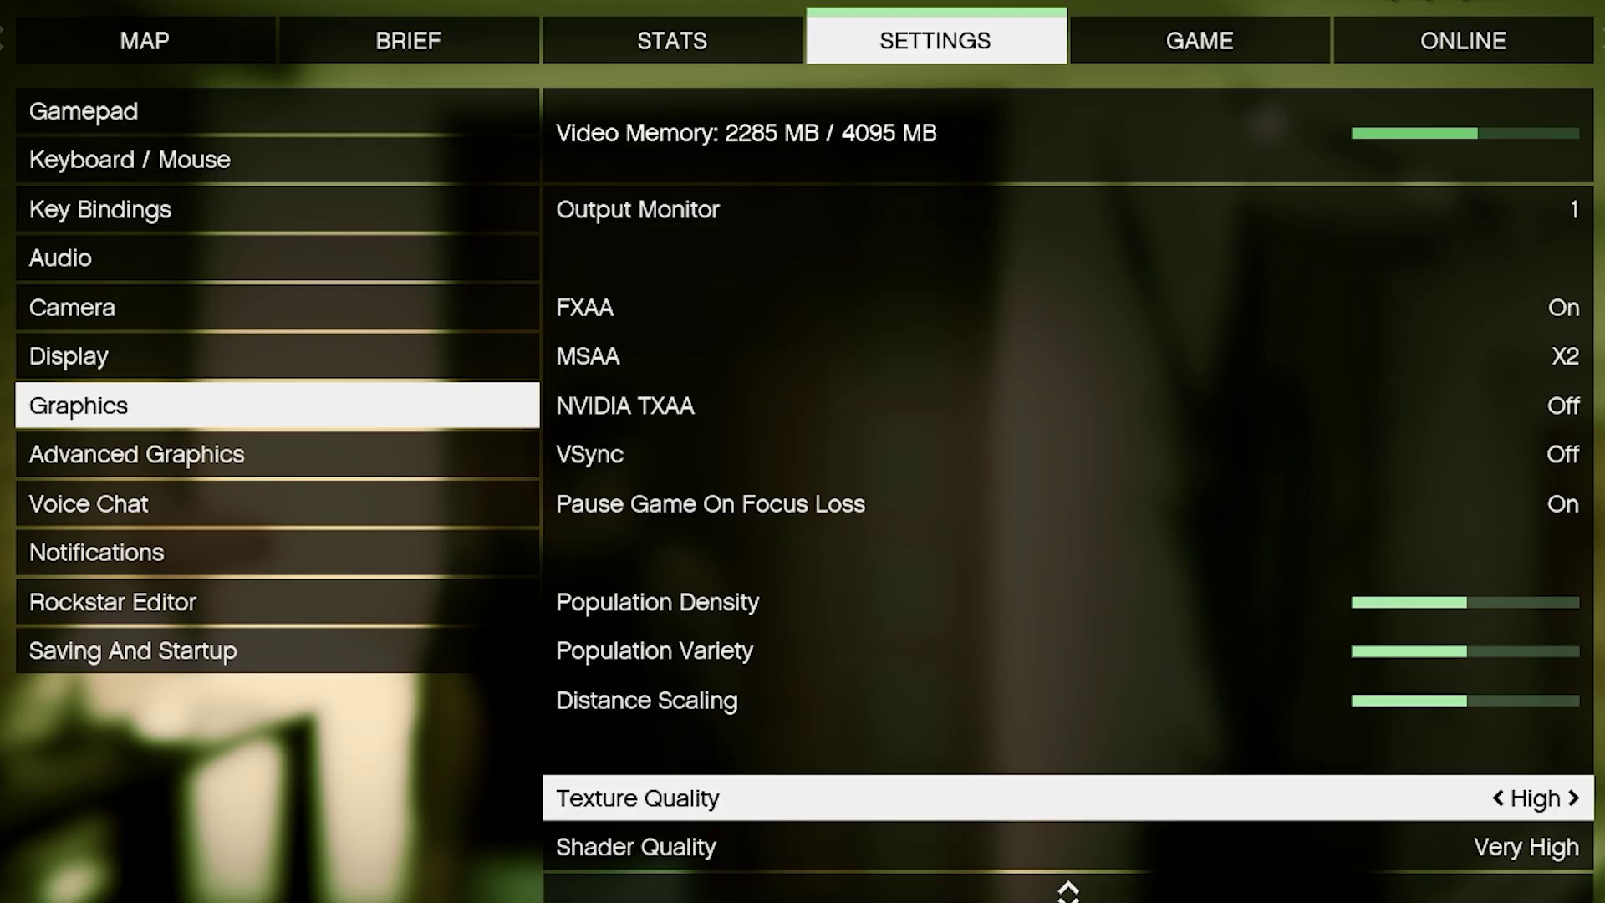
key(Down)
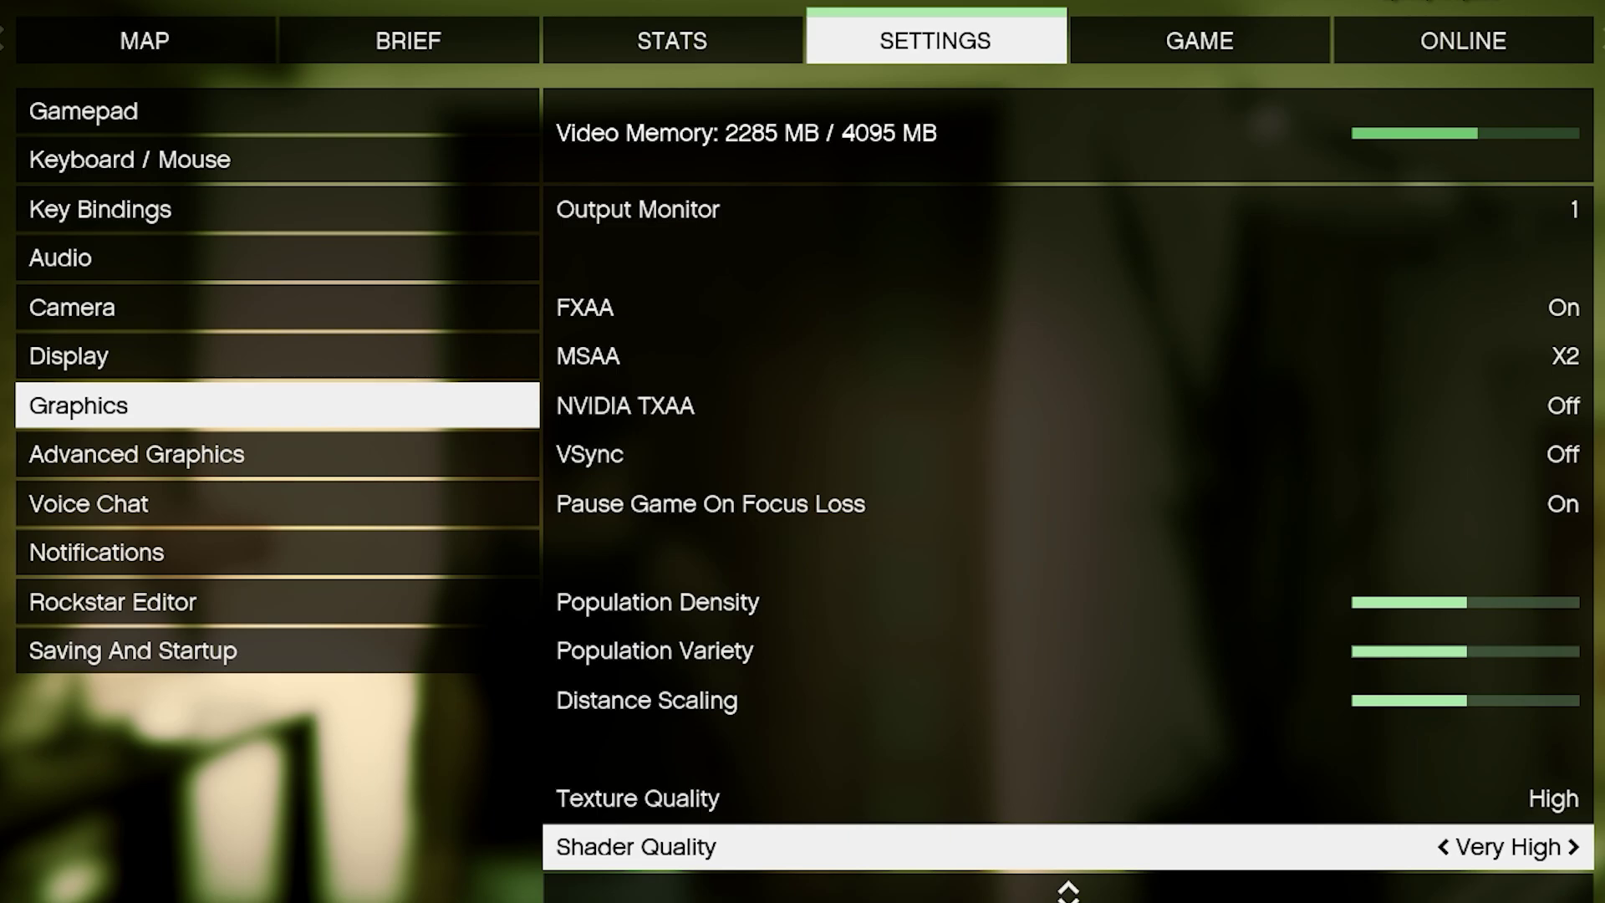
Step: Lower Shader, Shadow and Reflection Quality to Normal
key(Down)
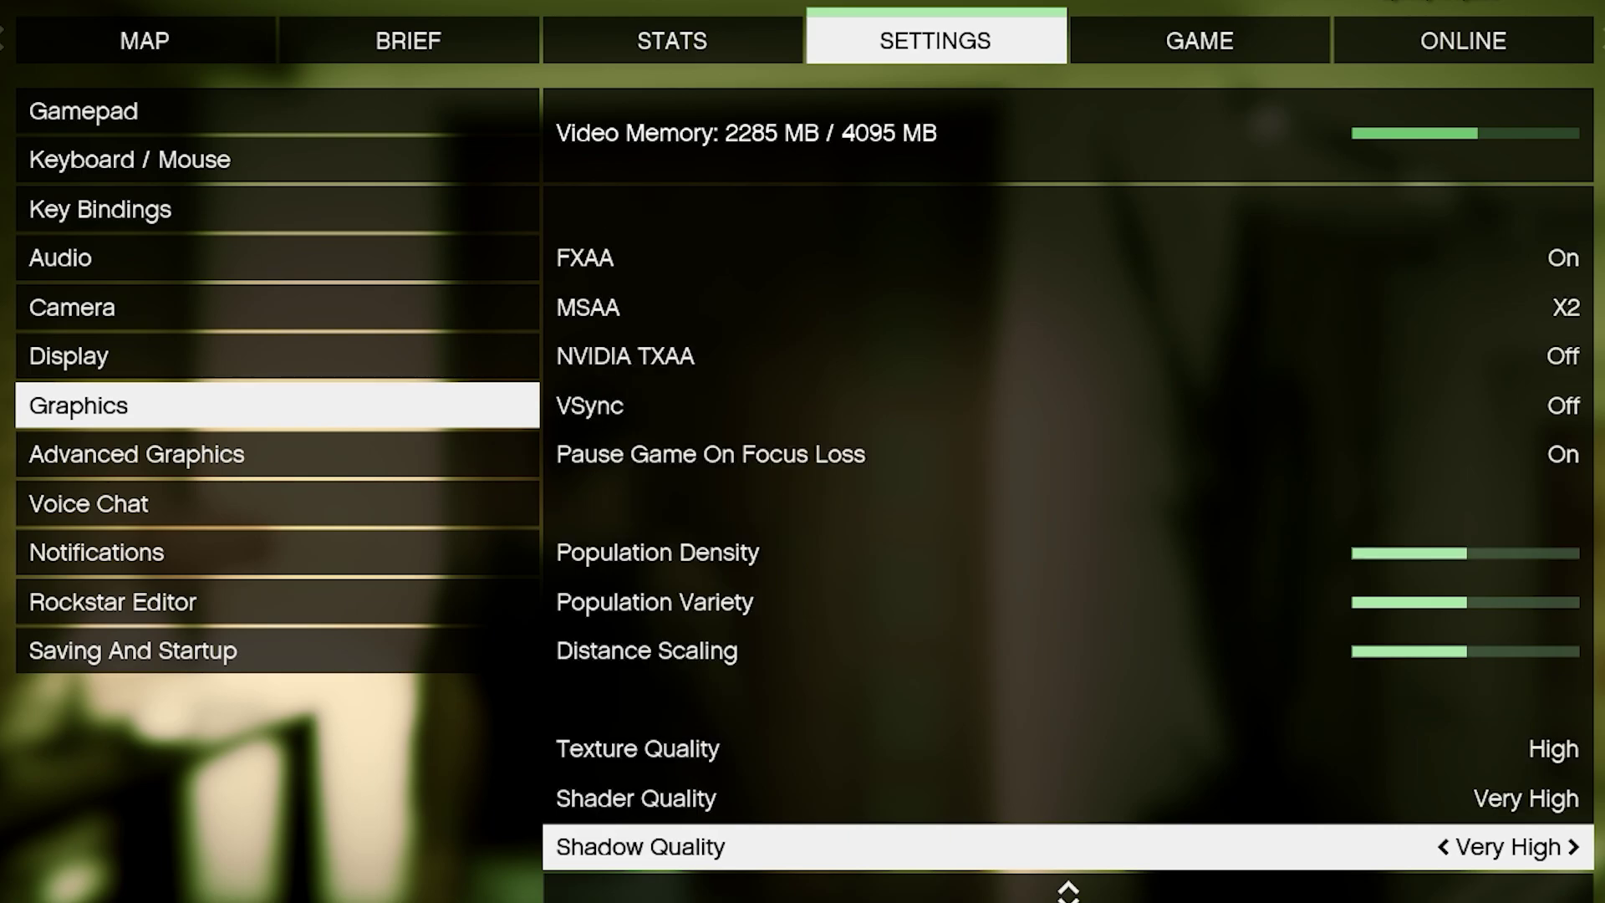
key(Up)
key(Left)
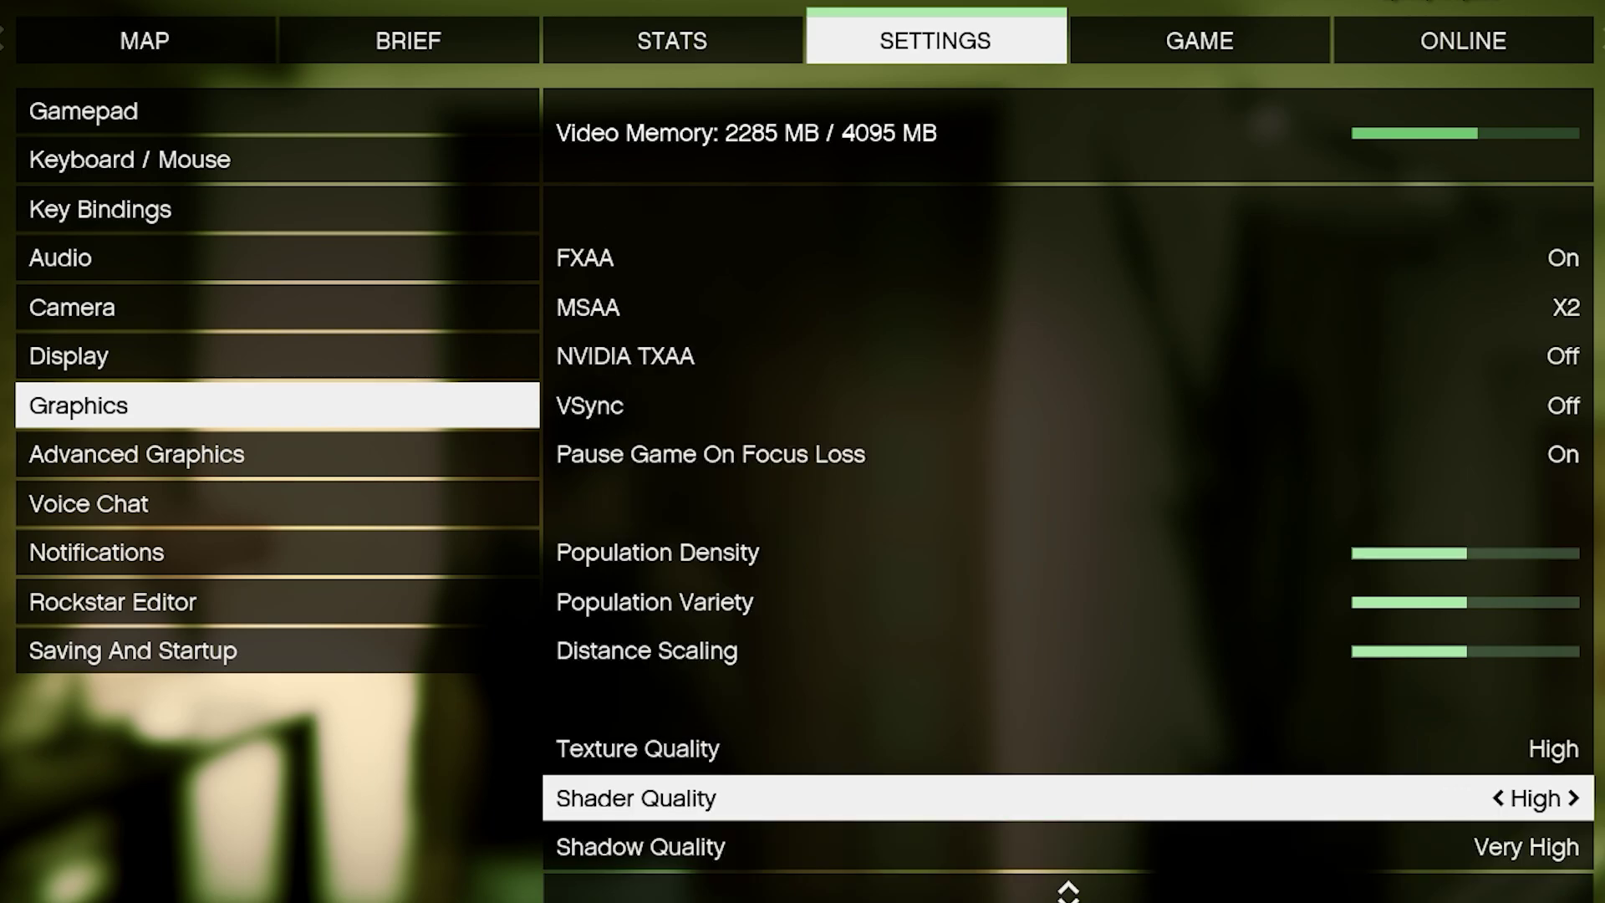
key(Left)
key(Down)
key(Left)
key(Left)
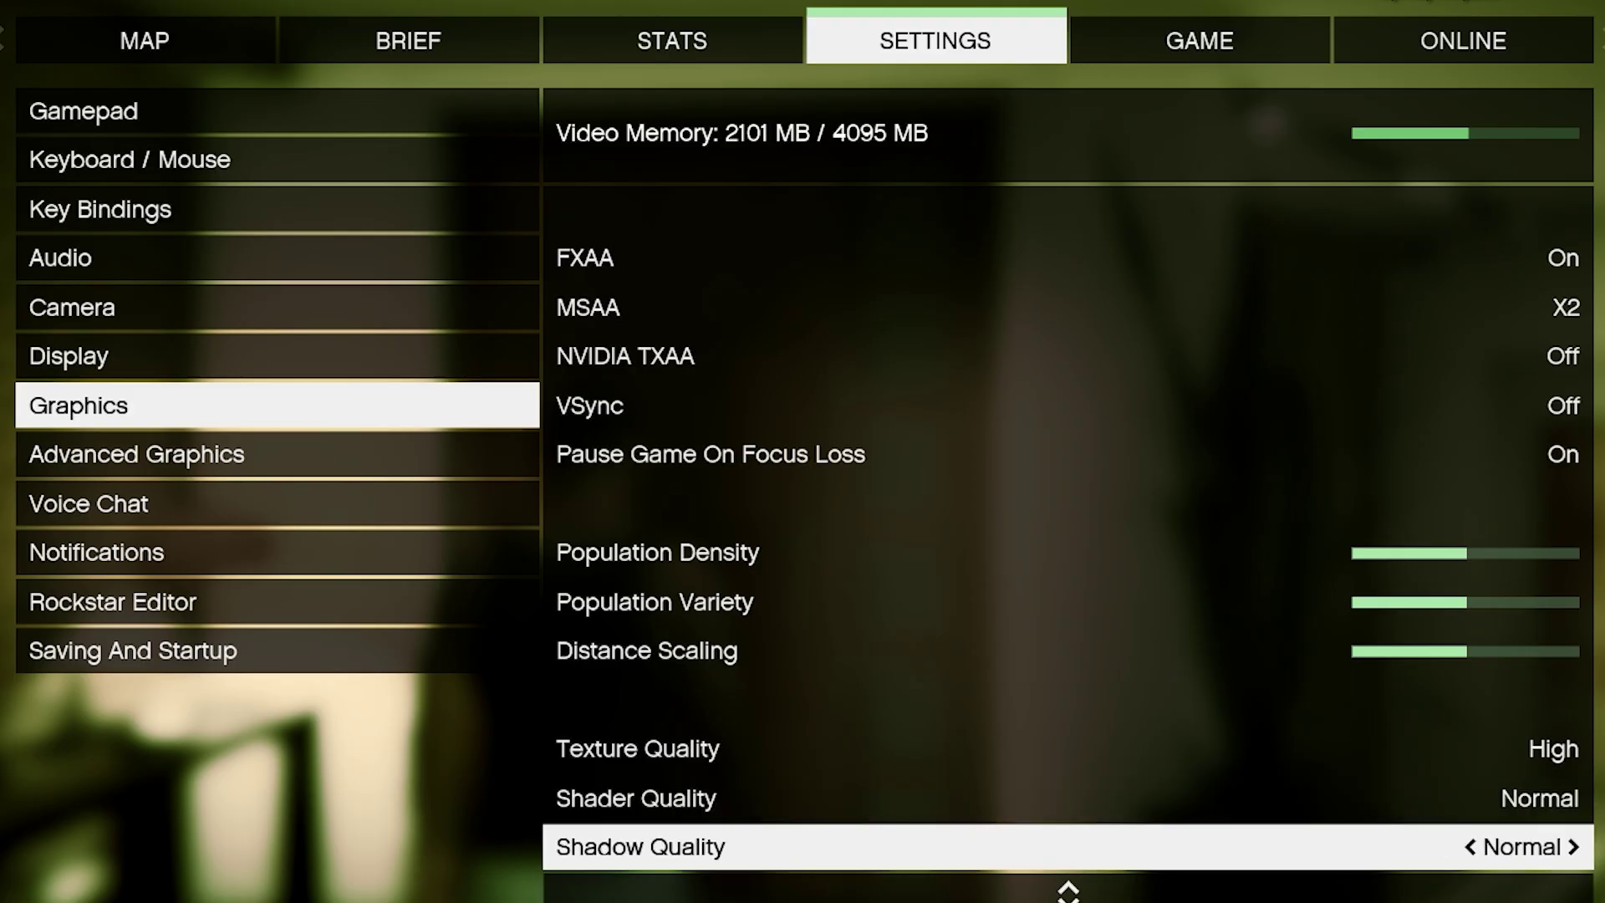
key(Down)
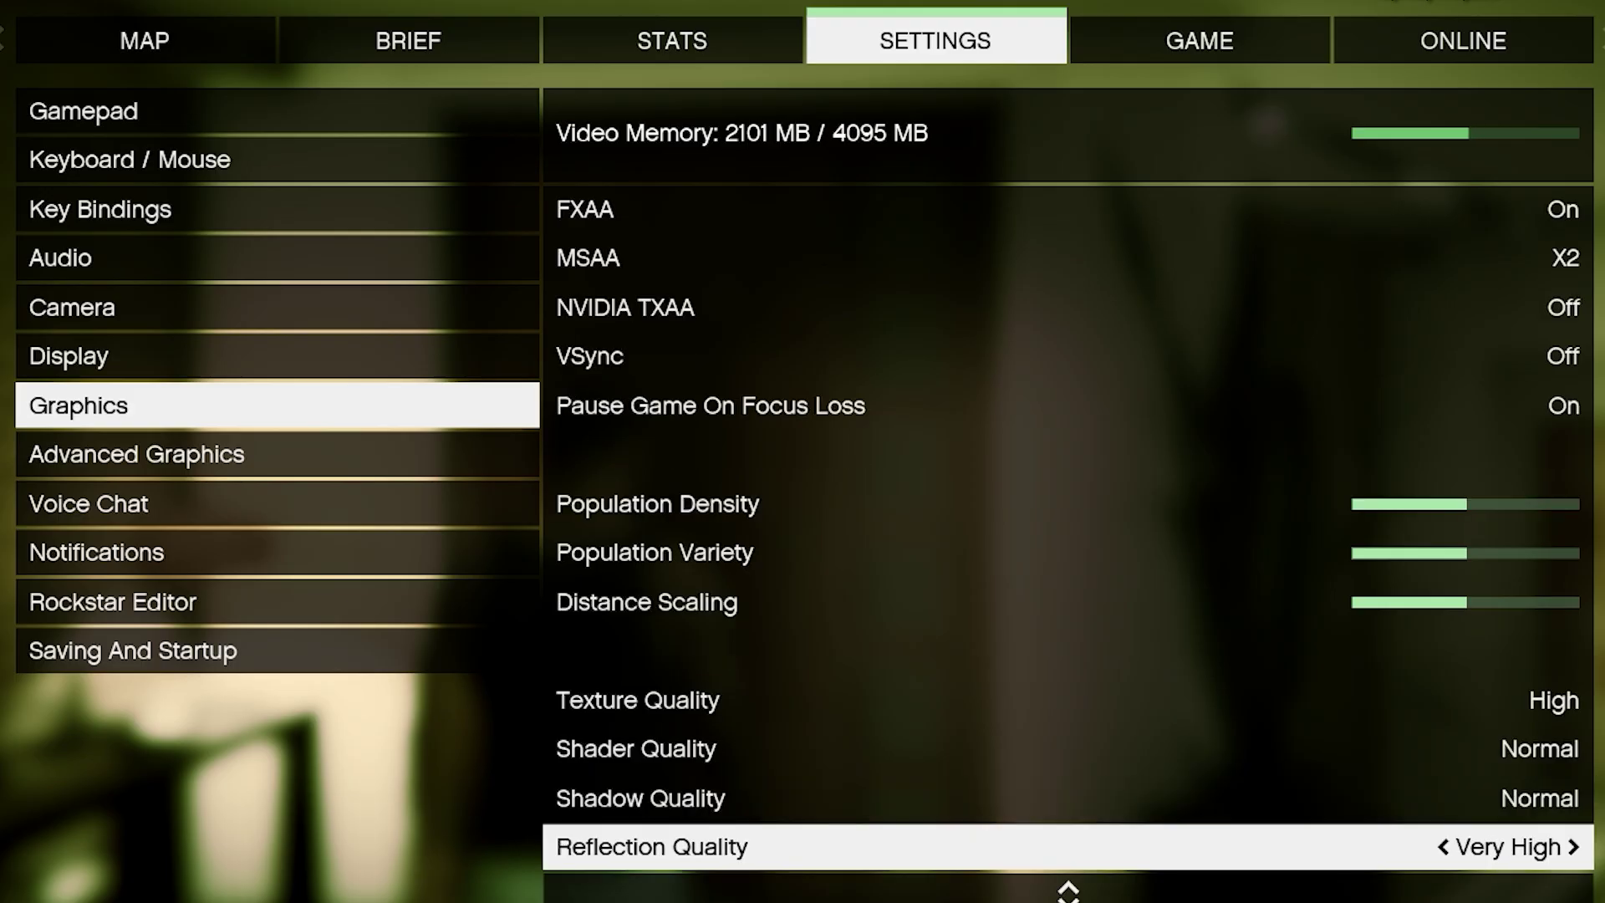
key(Down)
key(Up)
key(Up)
key(Down)
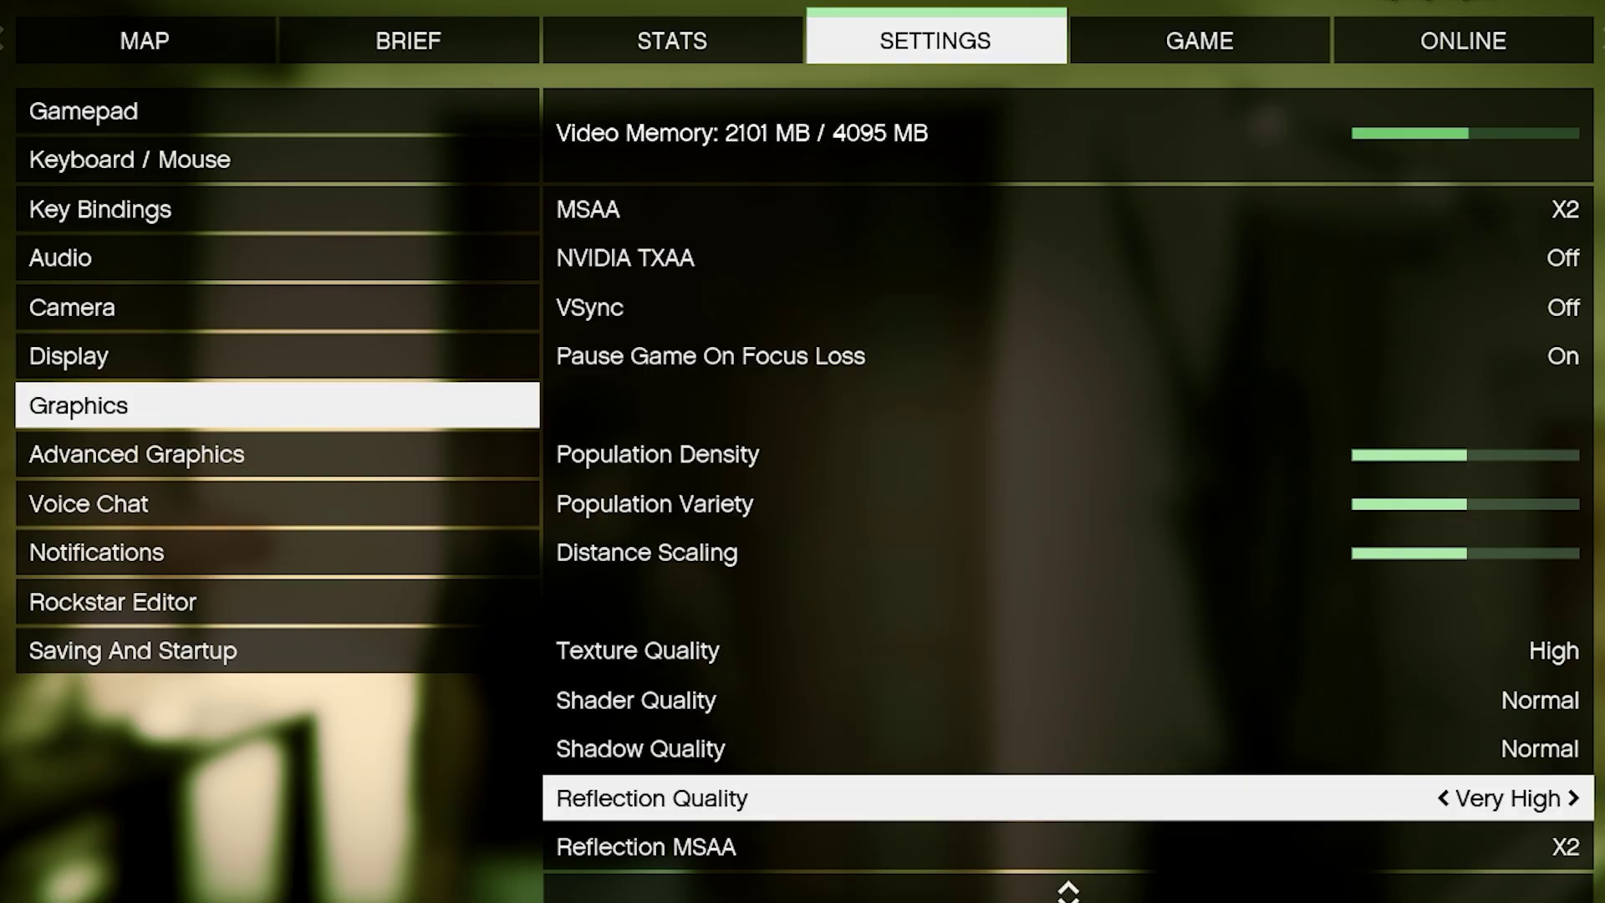
key(Left)
key(Left)
key(Left)
key(Left)
Step: Set Water Quality to Normal and Anisotropic Filtering from X16 to X4
key(Left)
key(Left)
key(Down)
key(Down)
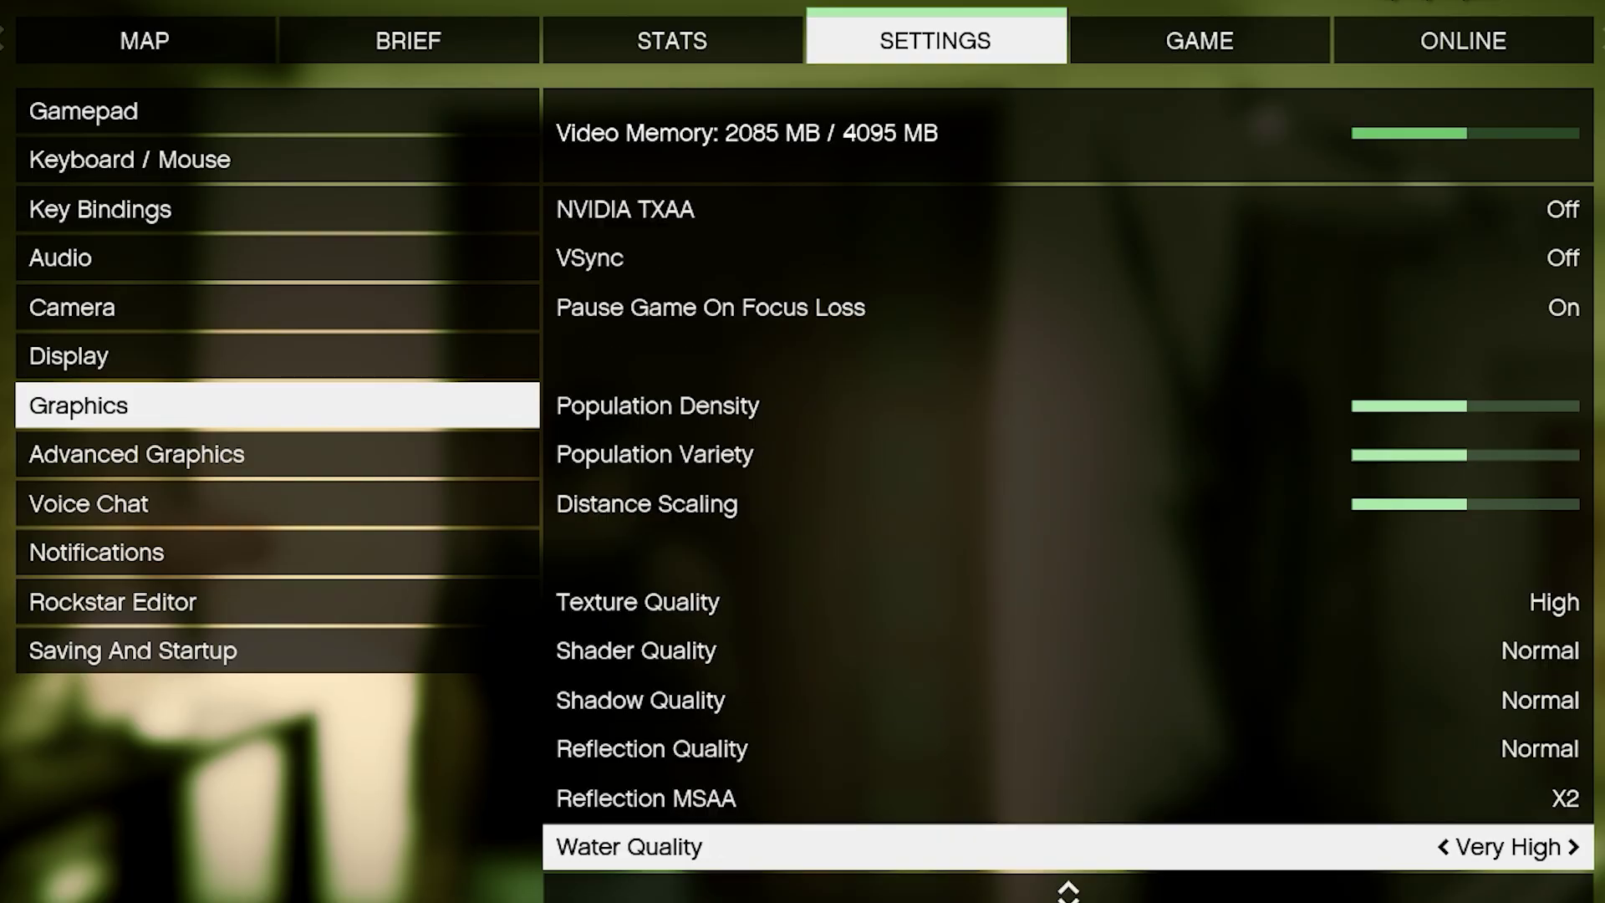
key(Left)
key(Left)
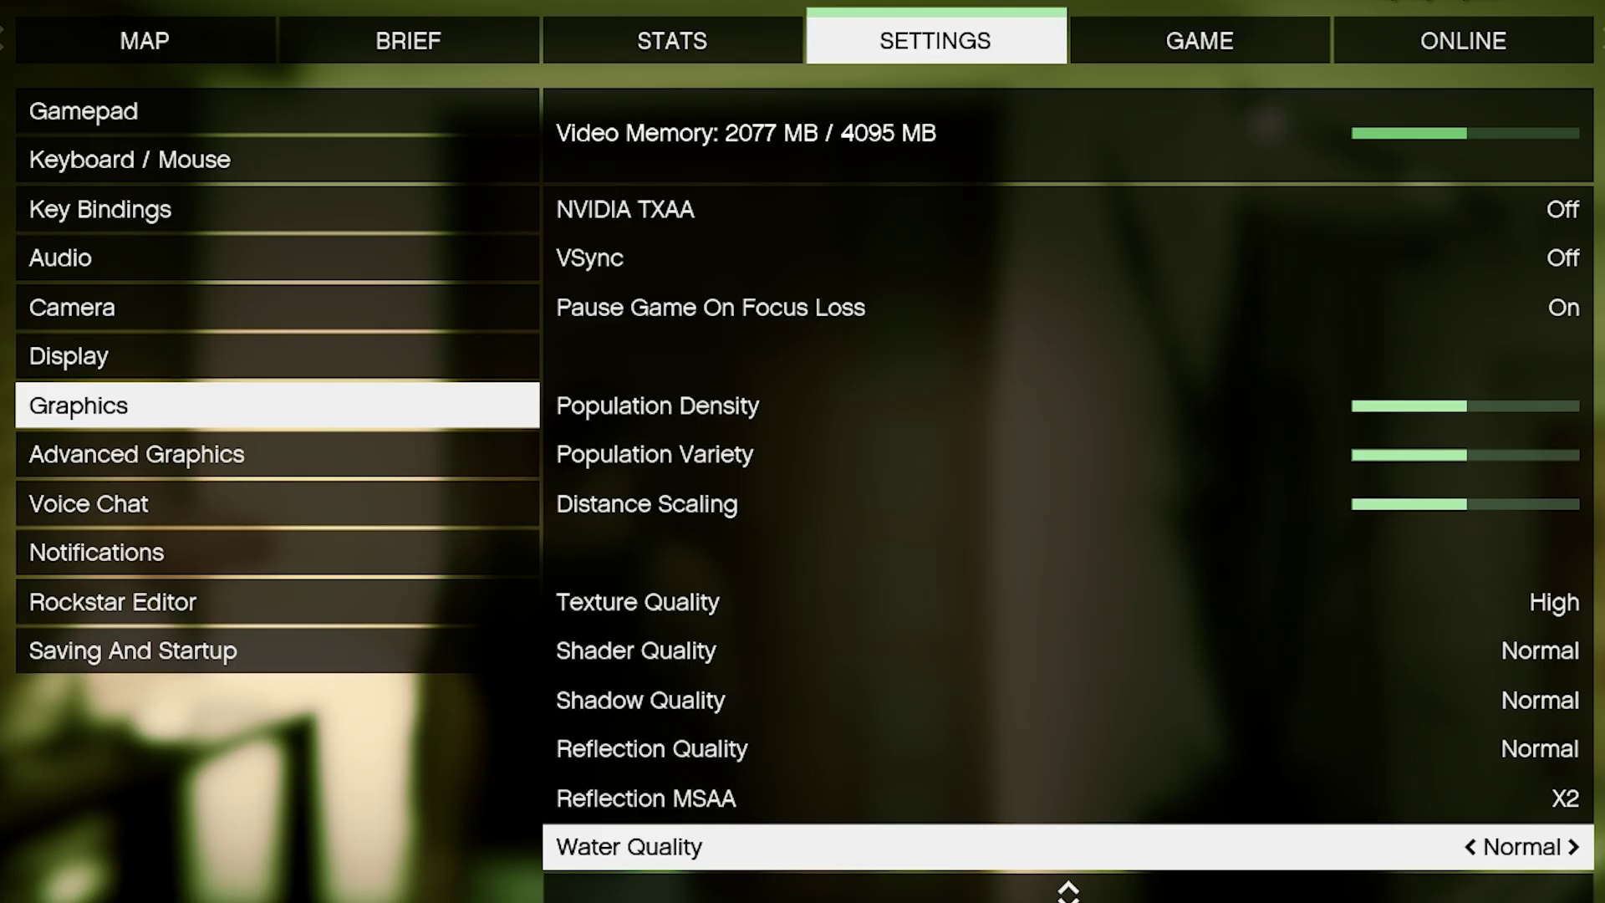
key(Up)
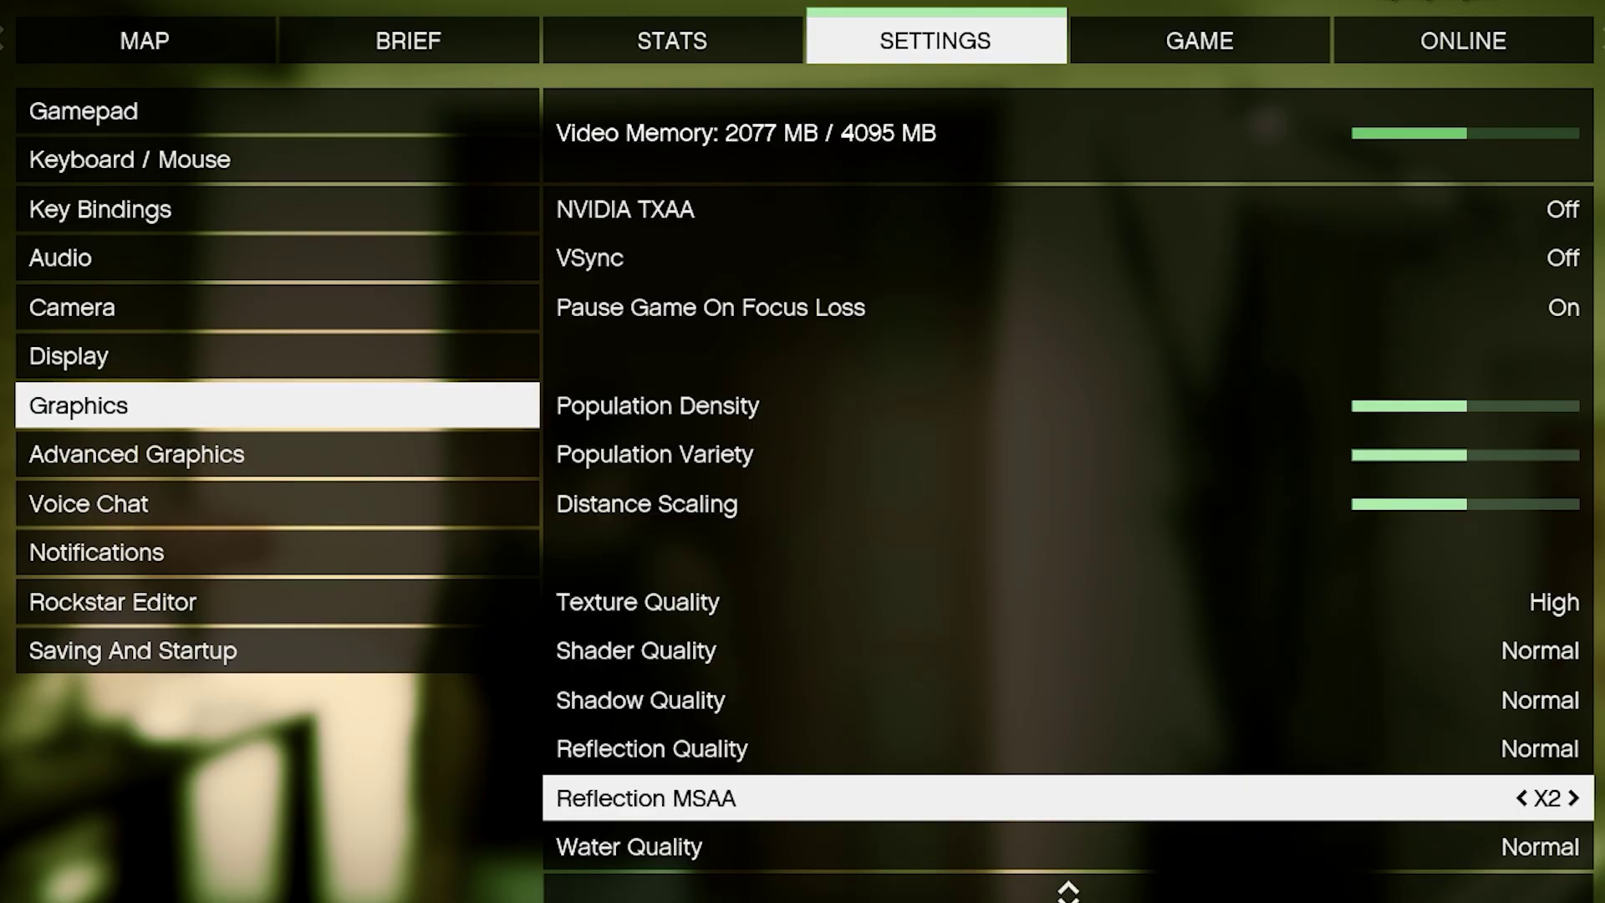
key(Down)
key(Down)
key(Down)
key(Down)
key(Down)
key(Down)
key(Down)
key(Down)
key(Up)
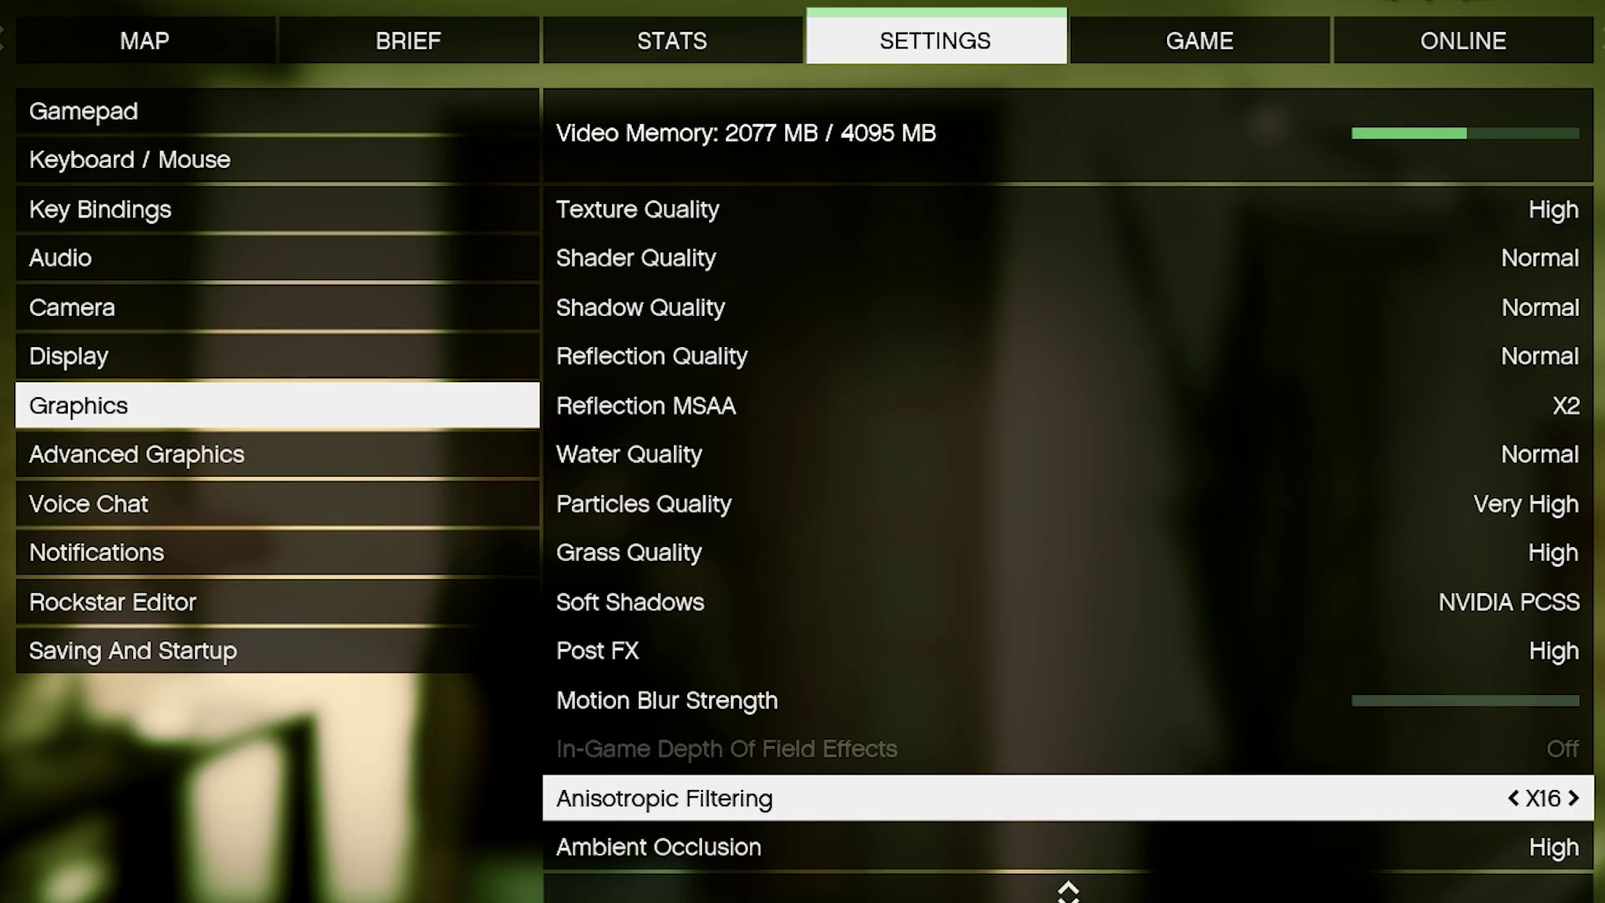
key(Left)
key(Left)
key(Down)
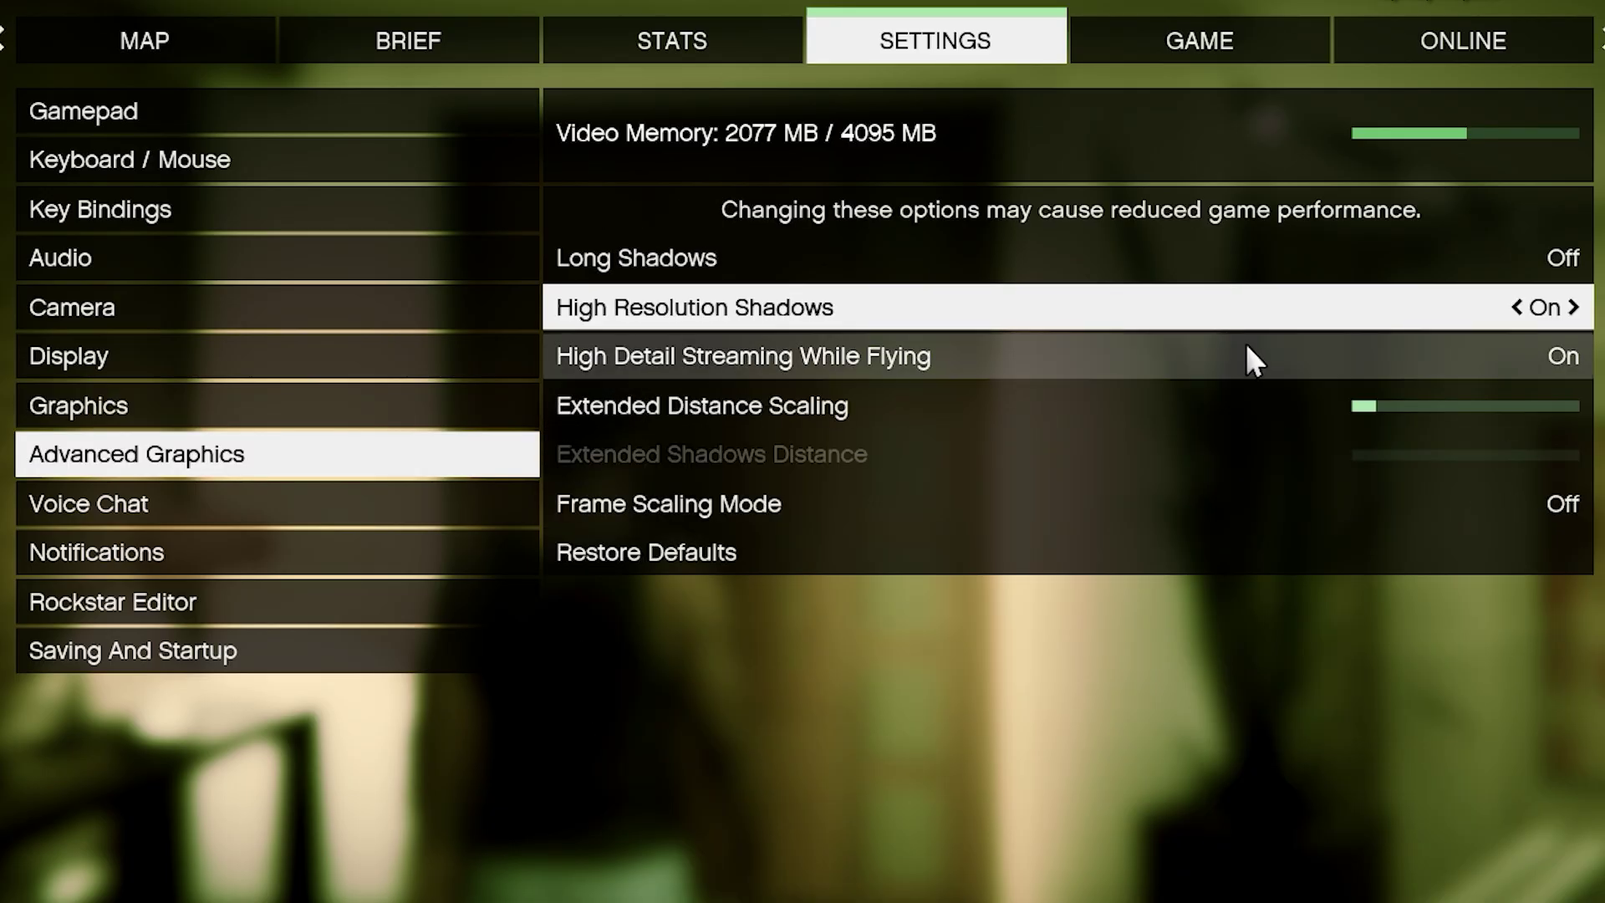
Step: On the Advanced Graphics page, switch High Detail Streaming While Flying and High Resolution Shadows Off
click(1251, 358)
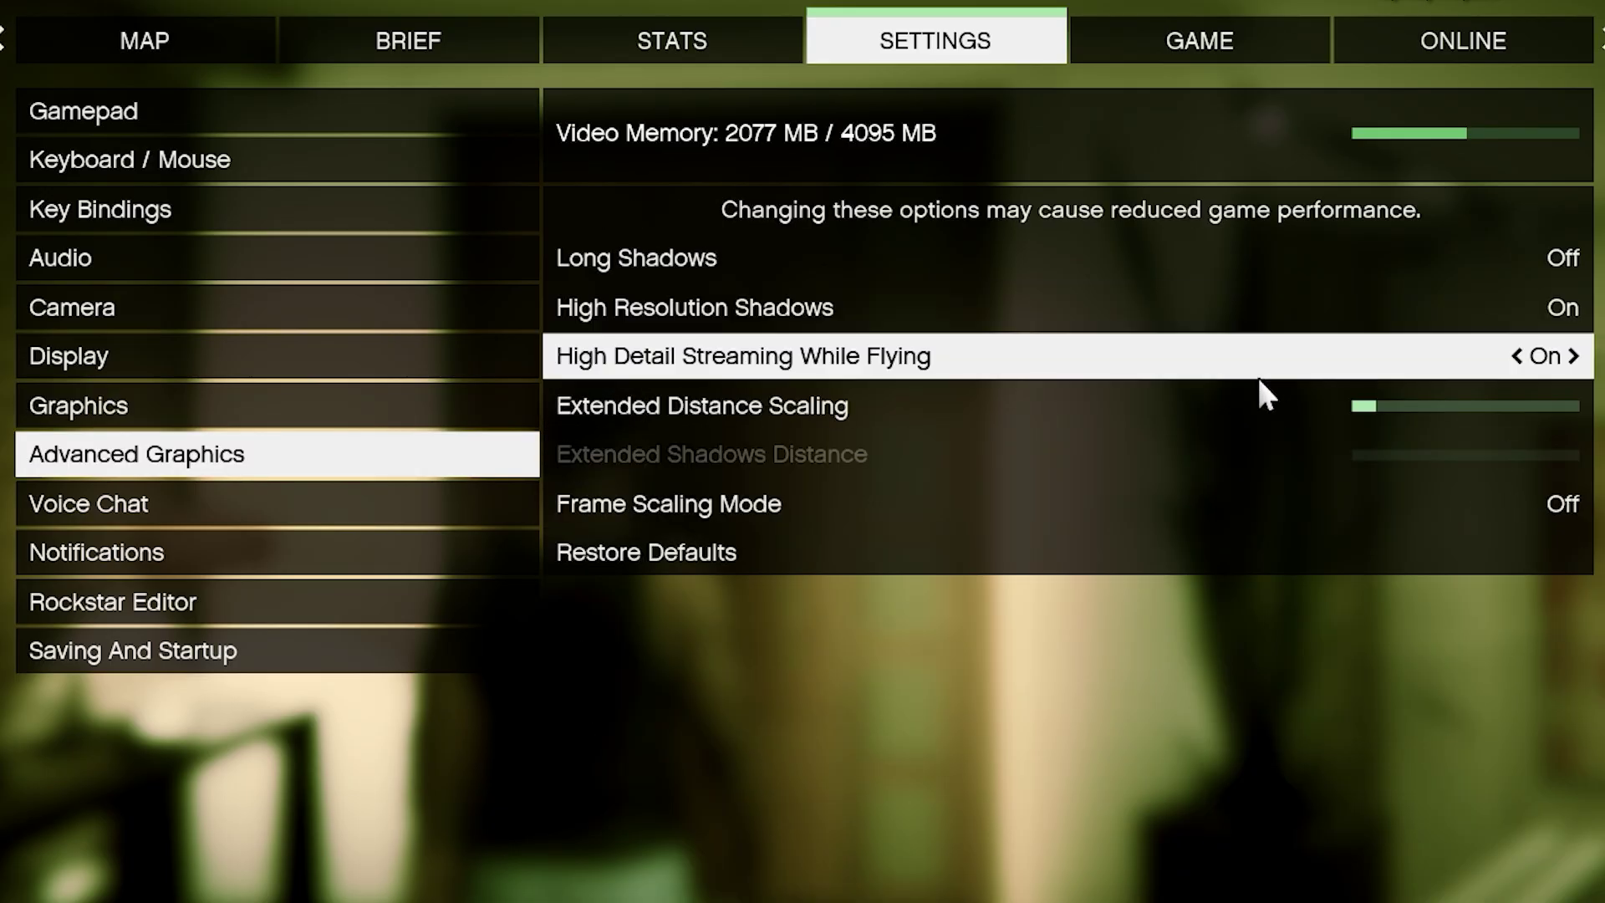
click(1257, 376)
key(Up)
key(Left)
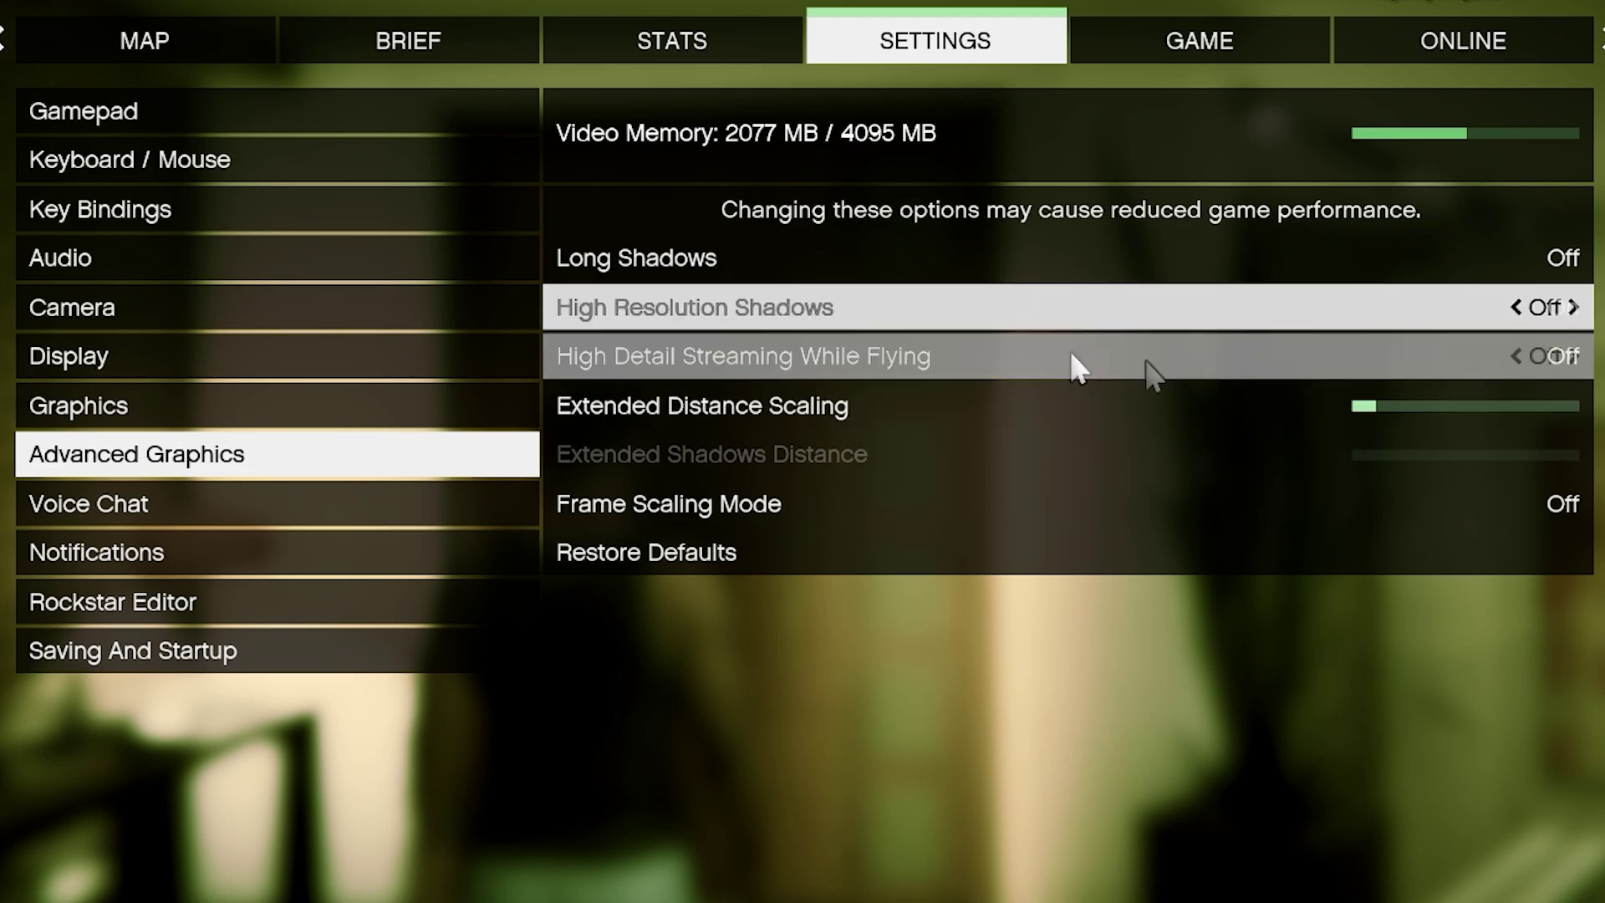